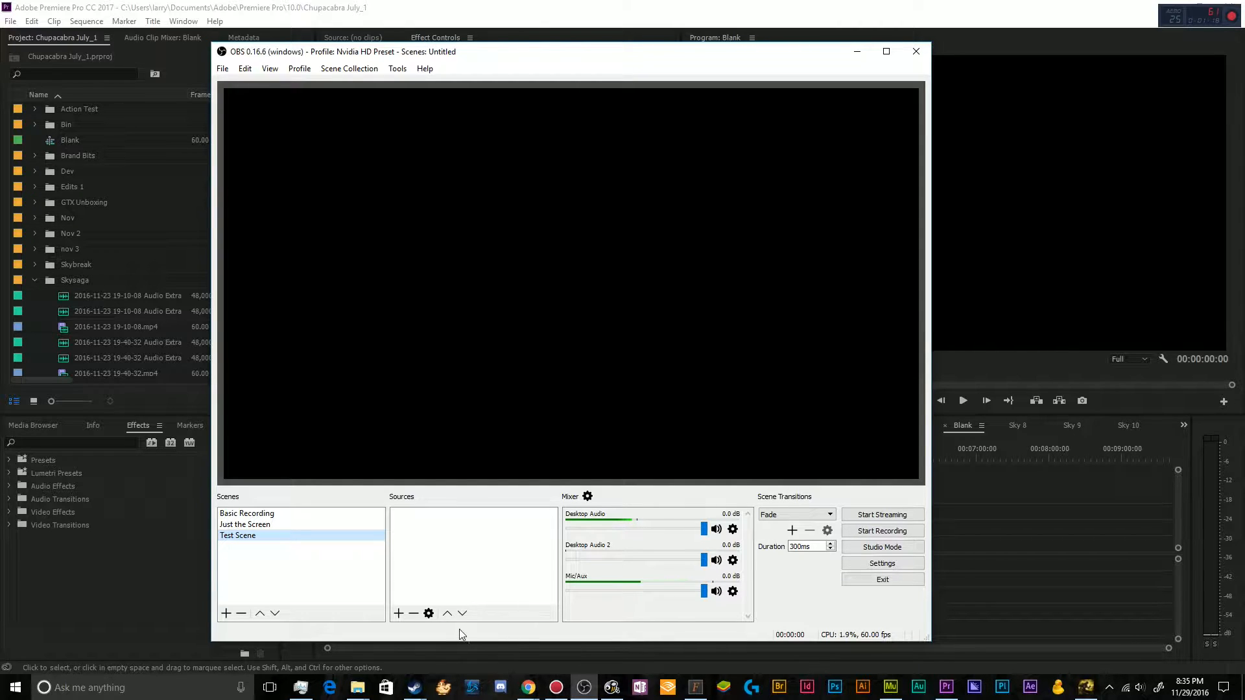
Step: Open the settings and switch the interface theme to Dark
{"action": "left_click", "coordinate": [899, 563]}
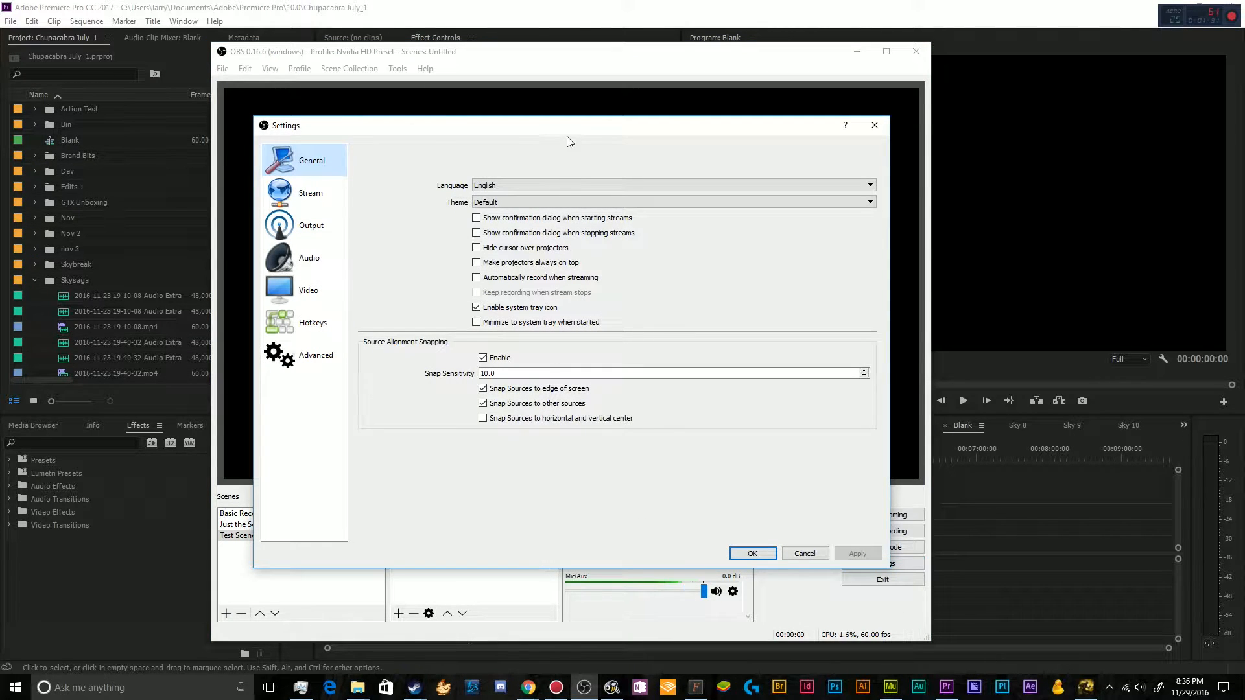
{"action": "left_click_drag", "start_coordinate": [566, 132], "coordinate": [555, 131]}
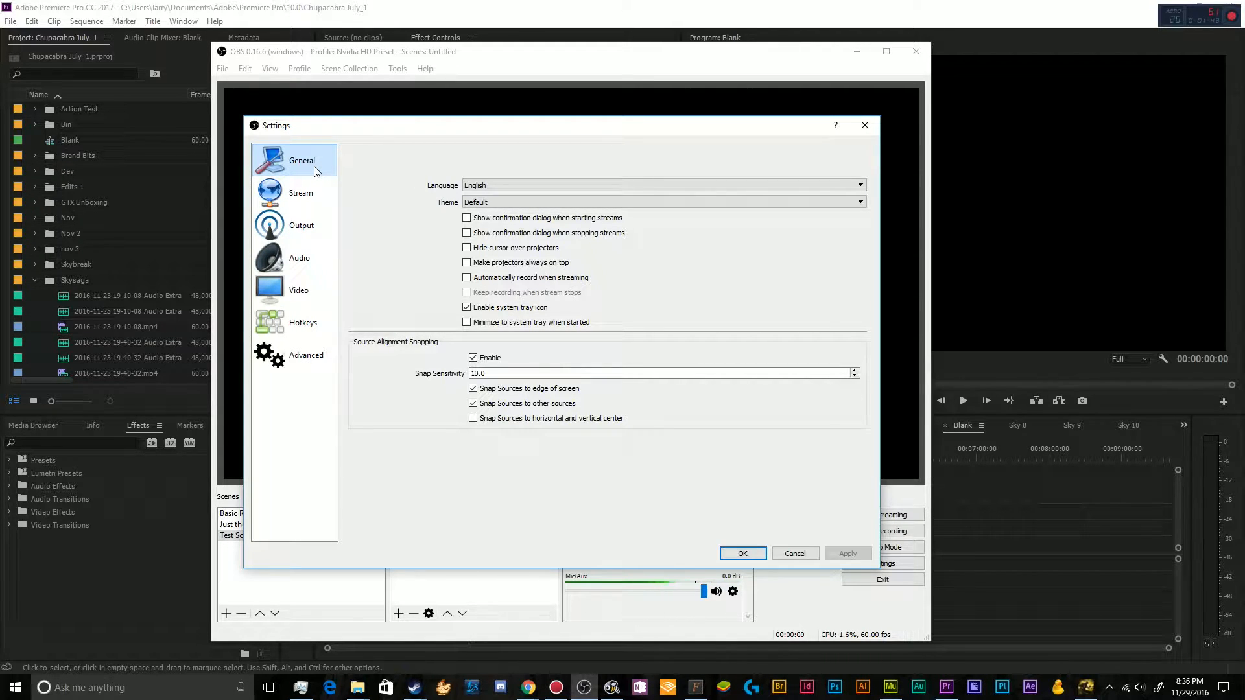
{"action": "left_click", "coordinate": [533, 202]}
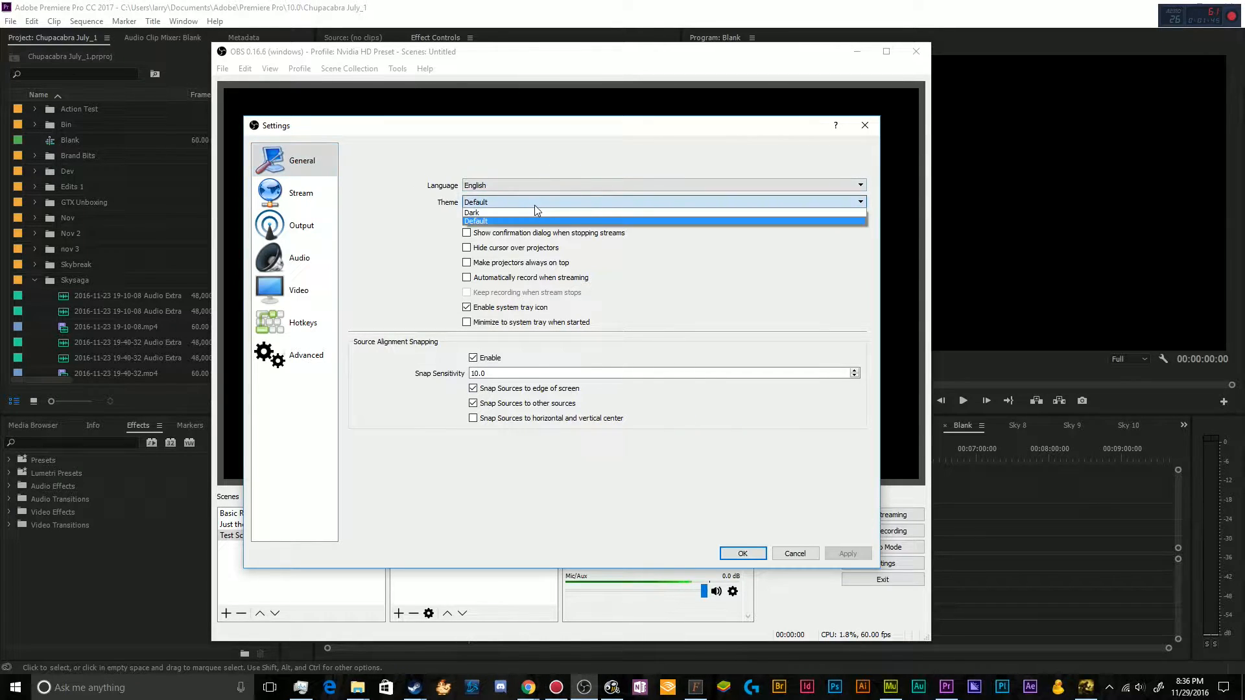
{"action": "left_click", "coordinate": [539, 210]}
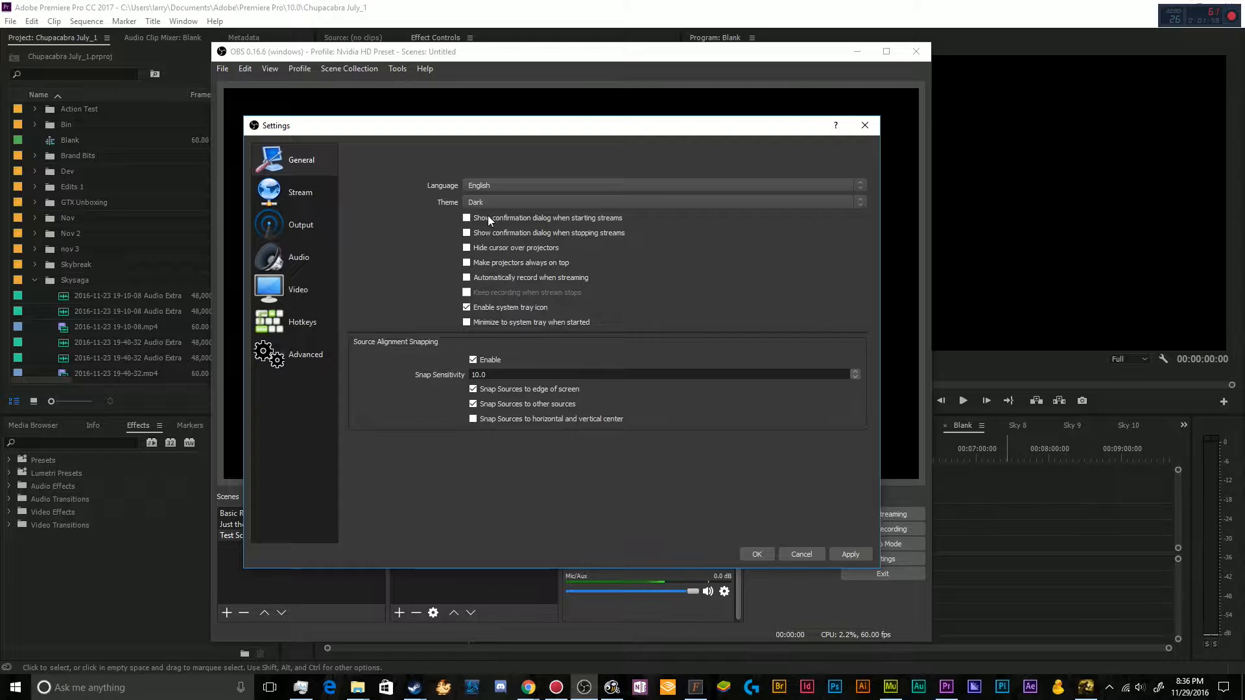
Step: Examine the dark theme in the main window behind the settings and the program's icon in the system tray
{"action": "left_click", "coordinate": [488, 250]}
{"action": "left_click_drag", "start_coordinate": [498, 127], "coordinate": [923, 128]}
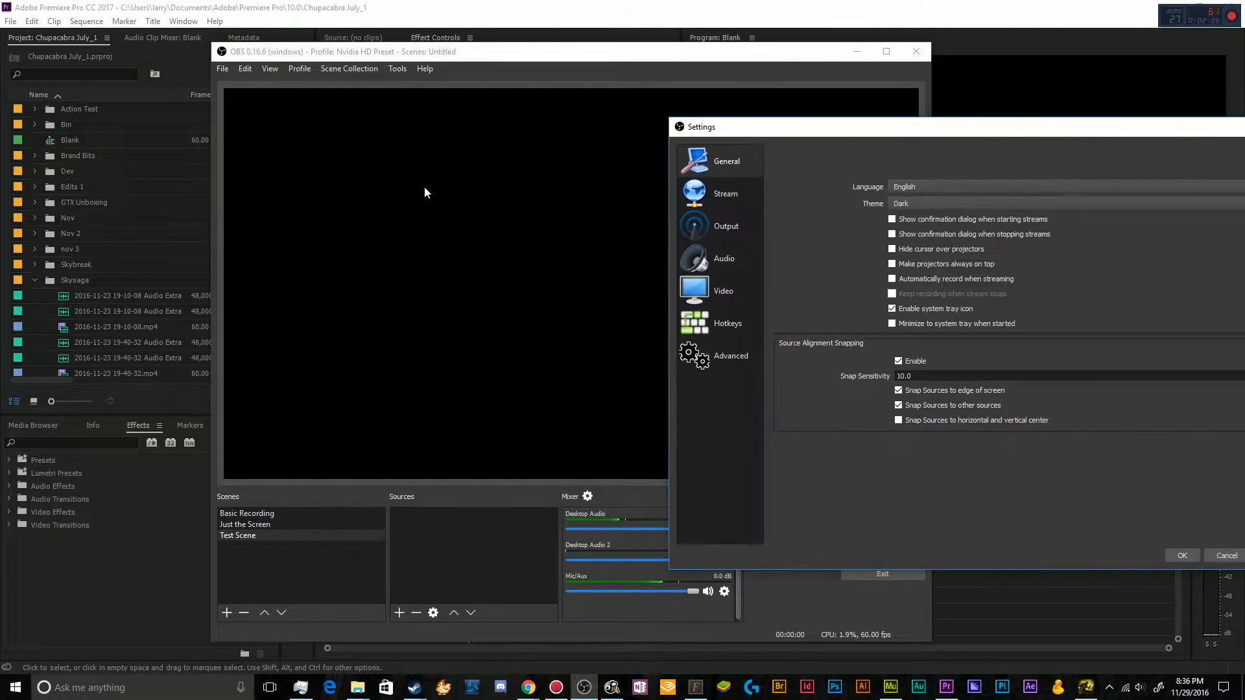
{"action": "left_click_drag", "start_coordinate": [818, 124], "coordinate": [463, 121]}
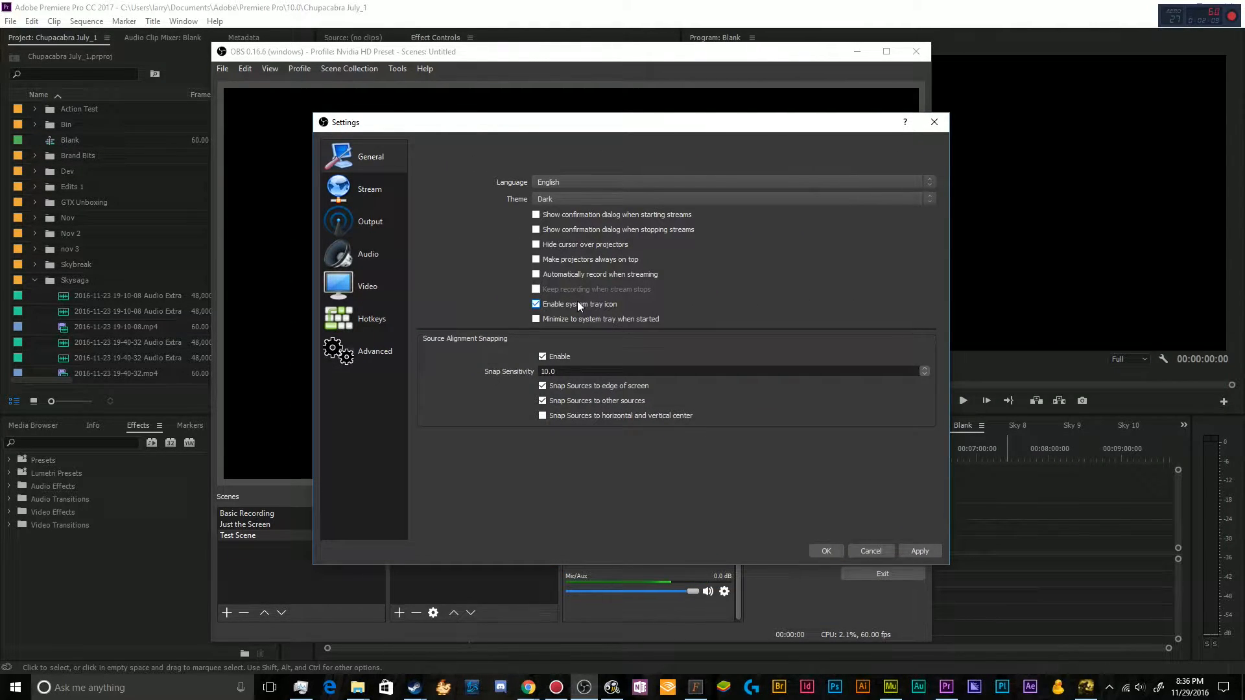
{"action": "left_click", "coordinate": [1110, 688]}
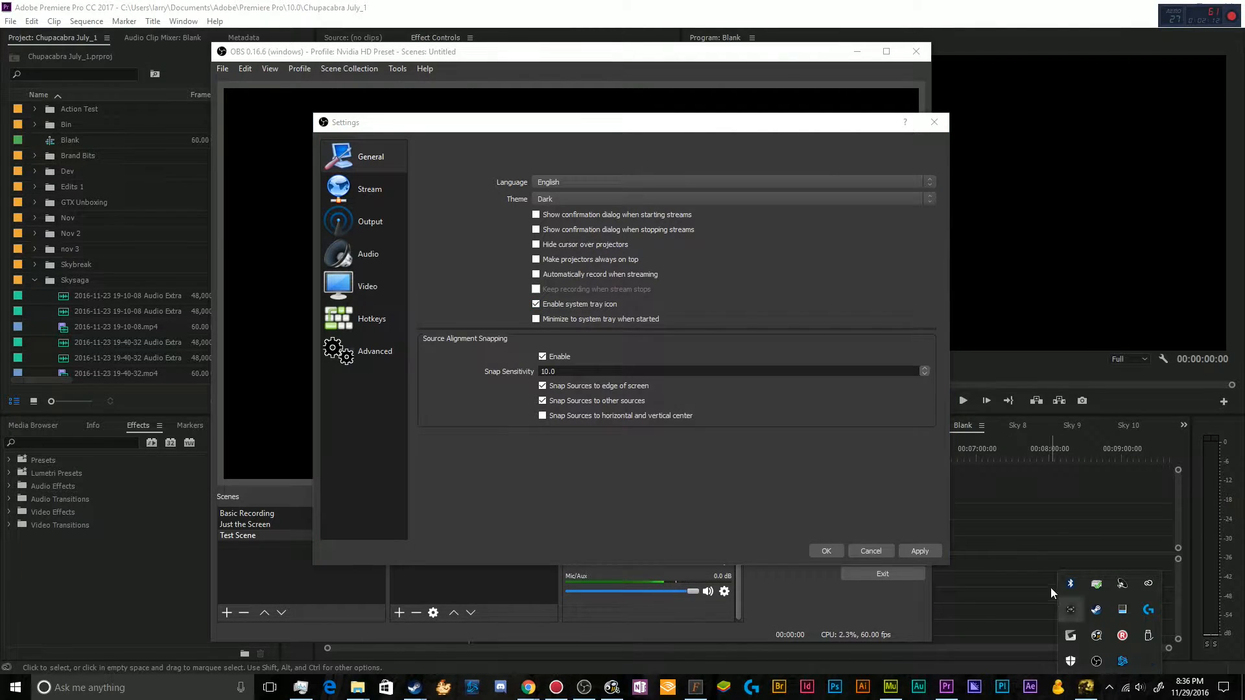
{"action": "left_click", "coordinate": [1100, 661]}
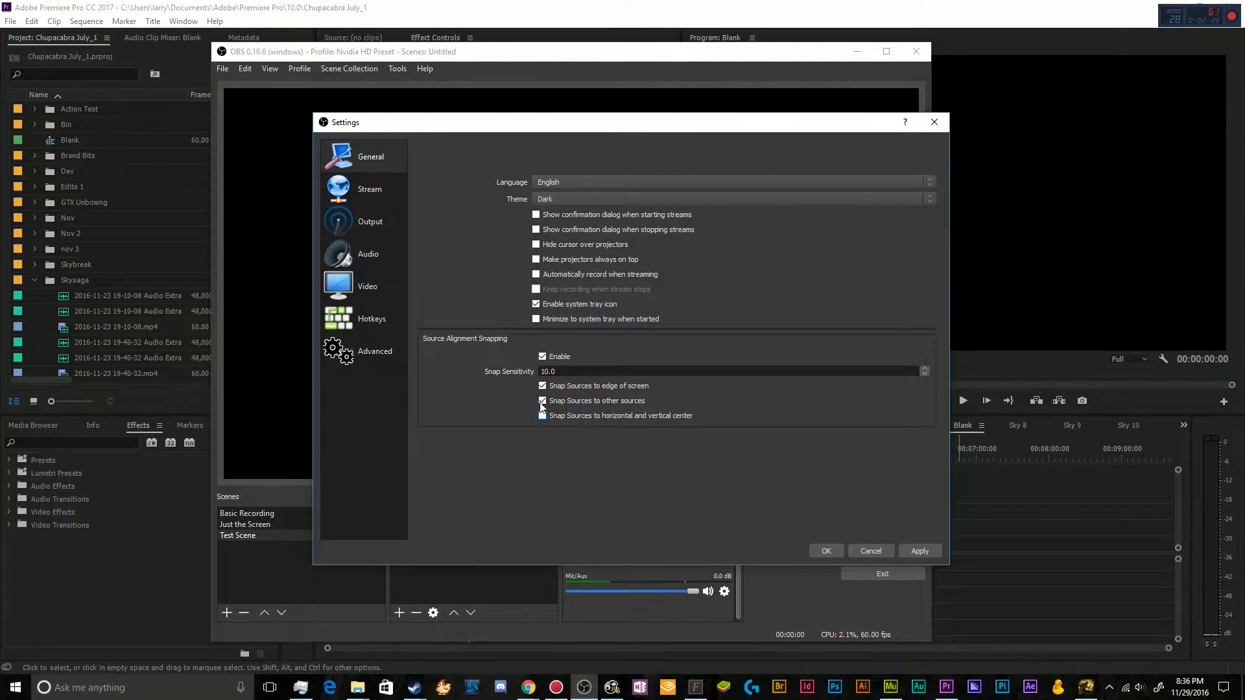
Step: Configure streaming with the Streaming Services type, Twitch as the service and US West: San Jose, CA as the server
{"action": "left_click", "coordinate": [344, 193]}
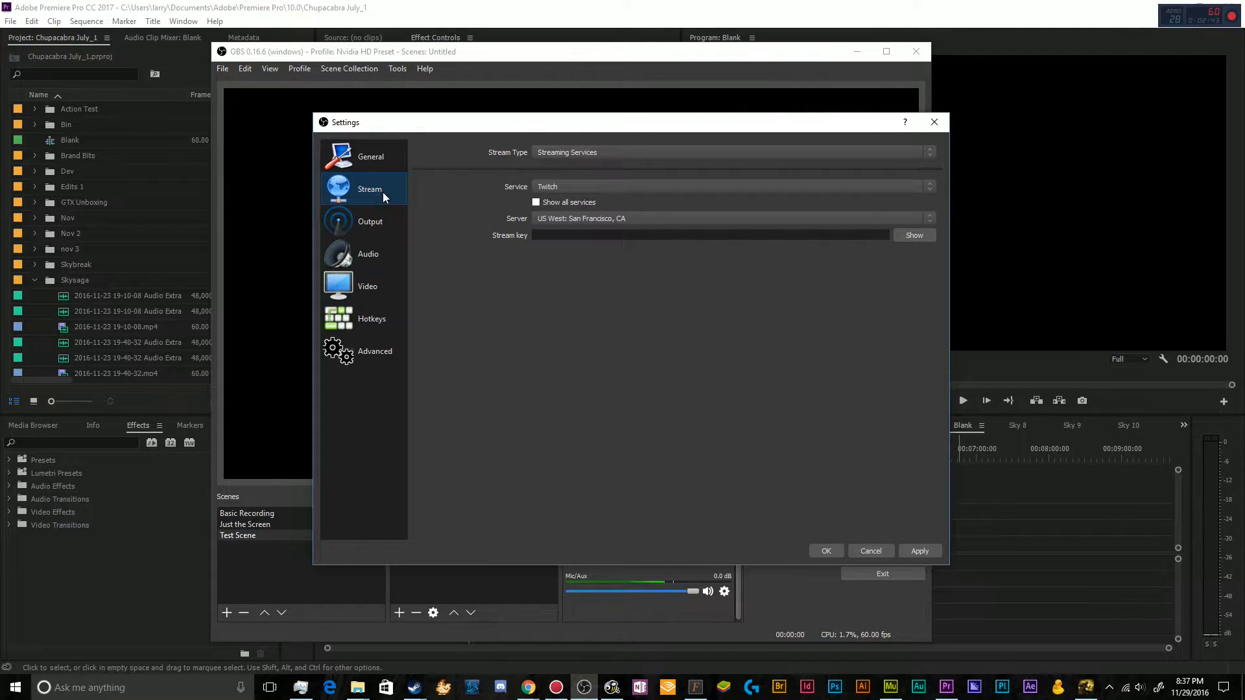
{"action": "left_click", "coordinate": [579, 147]}
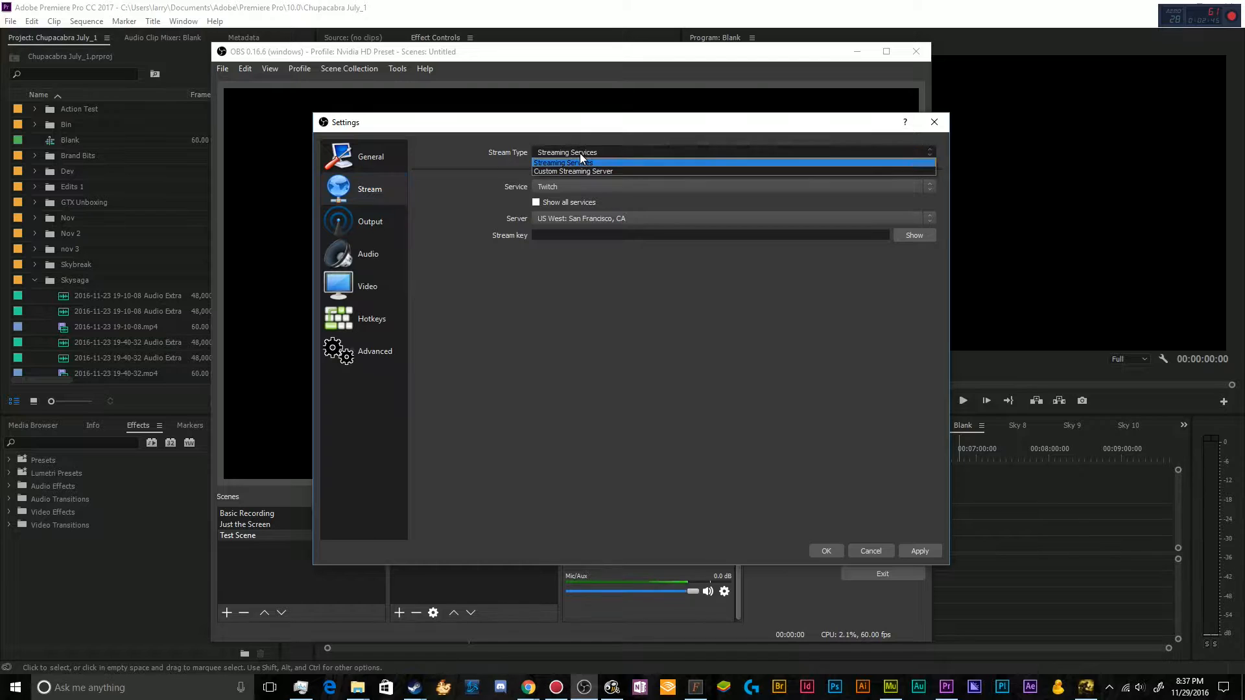
{"action": "left_click", "coordinate": [579, 164]}
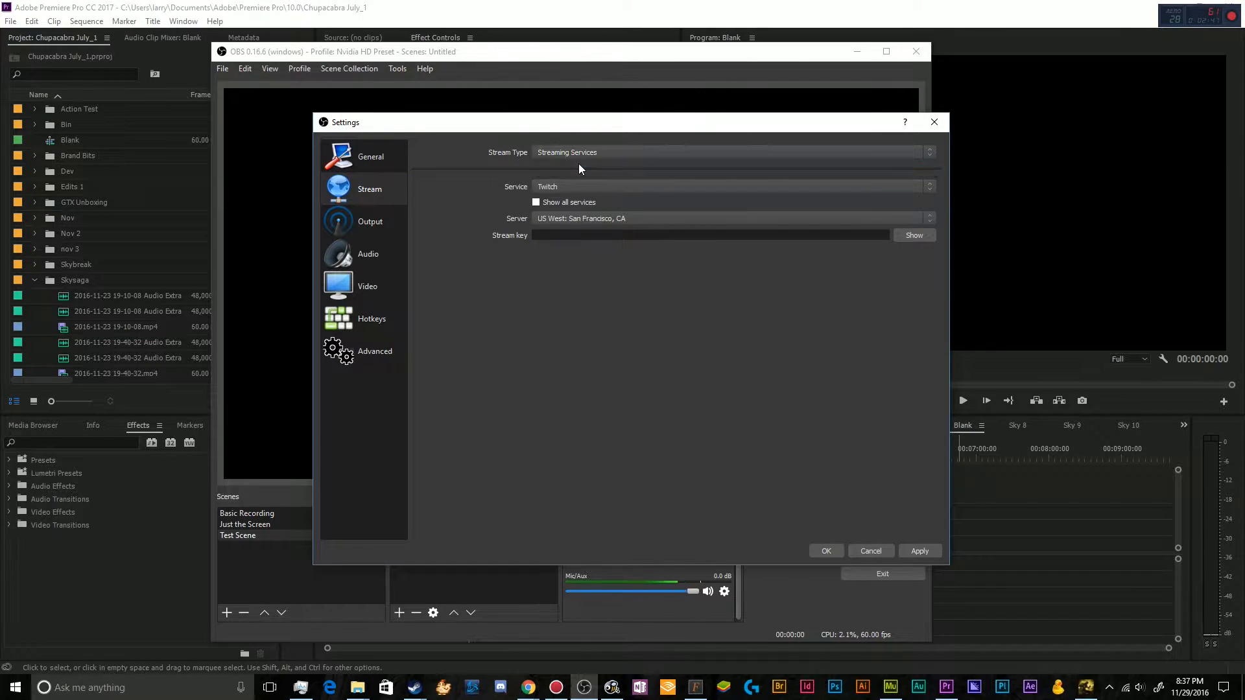
{"action": "left_click", "coordinate": [575, 184]}
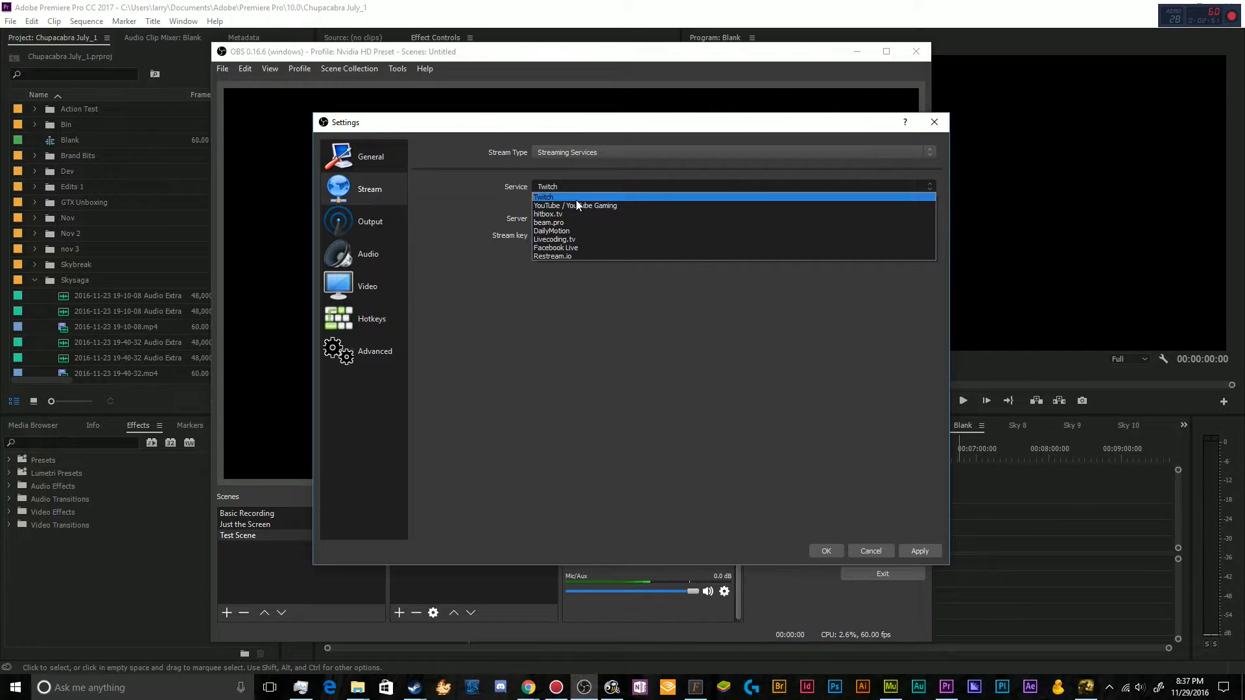
{"action": "left_click", "coordinate": [575, 197]}
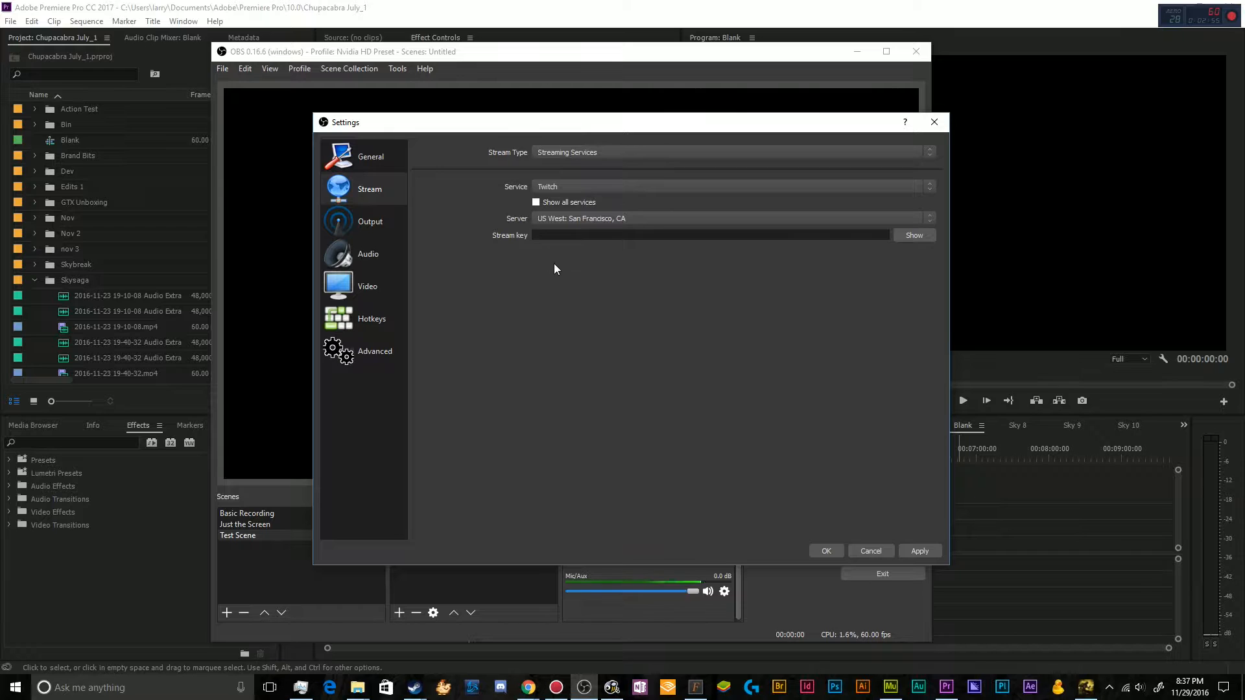
{"action": "left_click", "coordinate": [561, 216]}
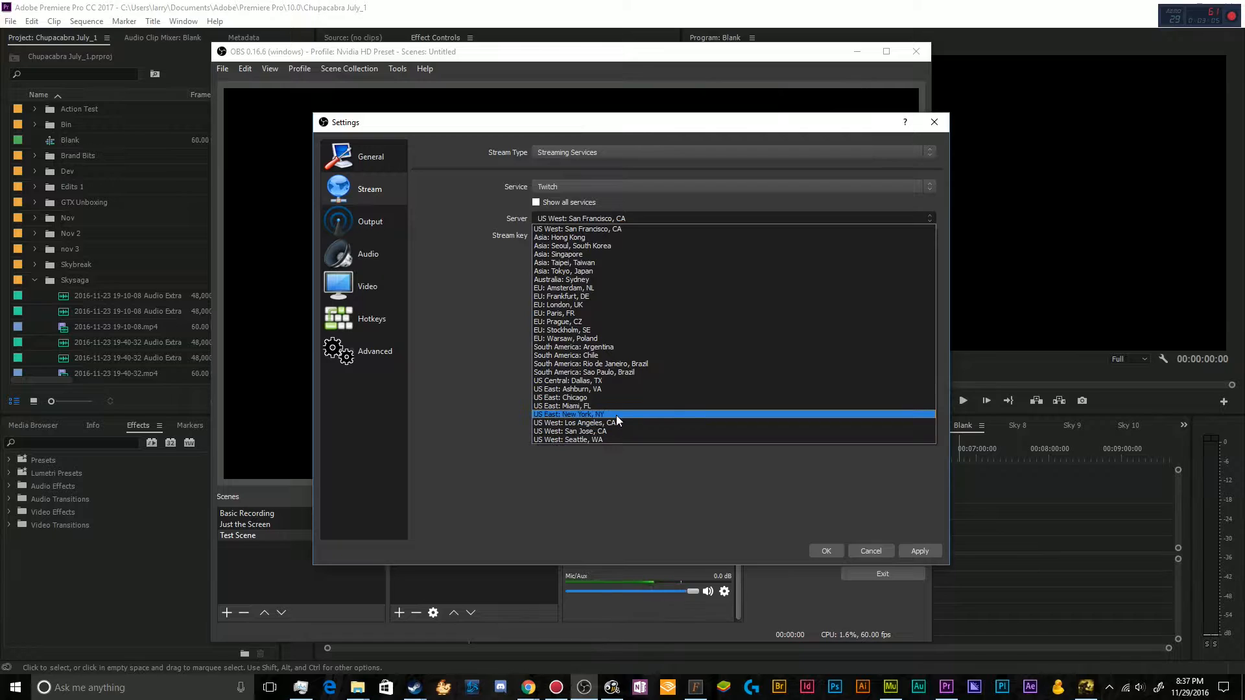
{"action": "left_click", "coordinate": [579, 431]}
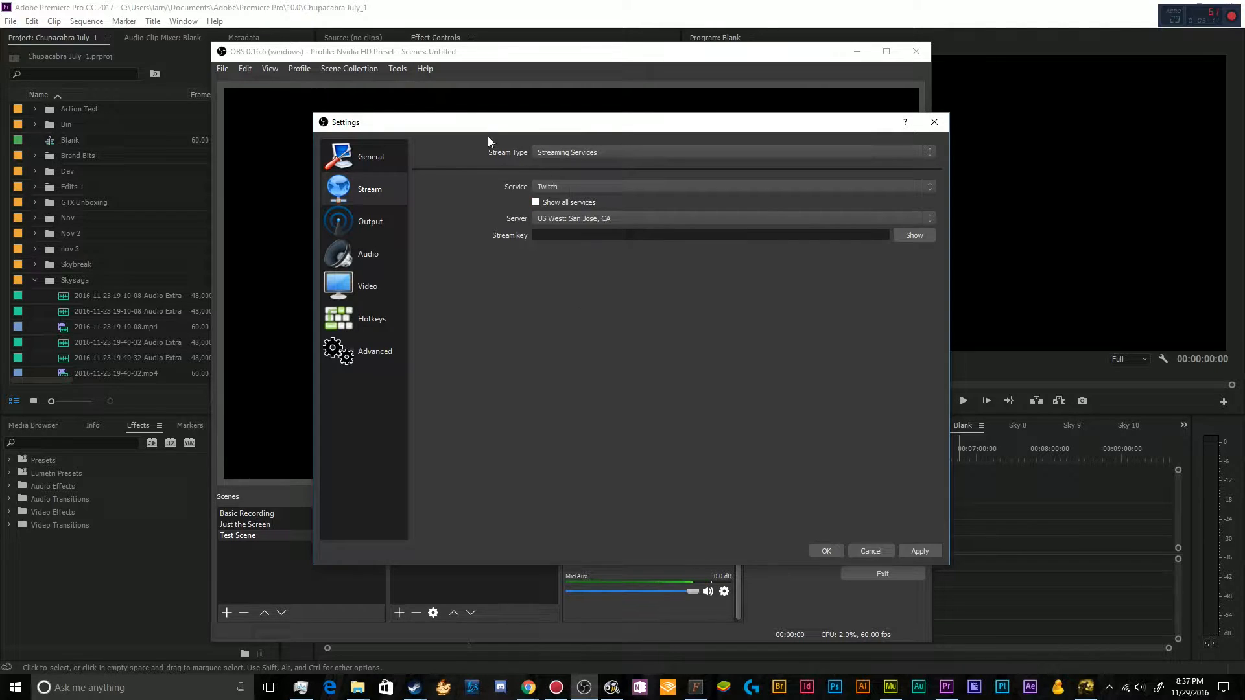
{"action": "left_click", "coordinate": [549, 154]}
{"action": "left_click", "coordinate": [548, 155]}
{"action": "left_click", "coordinate": [554, 188]}
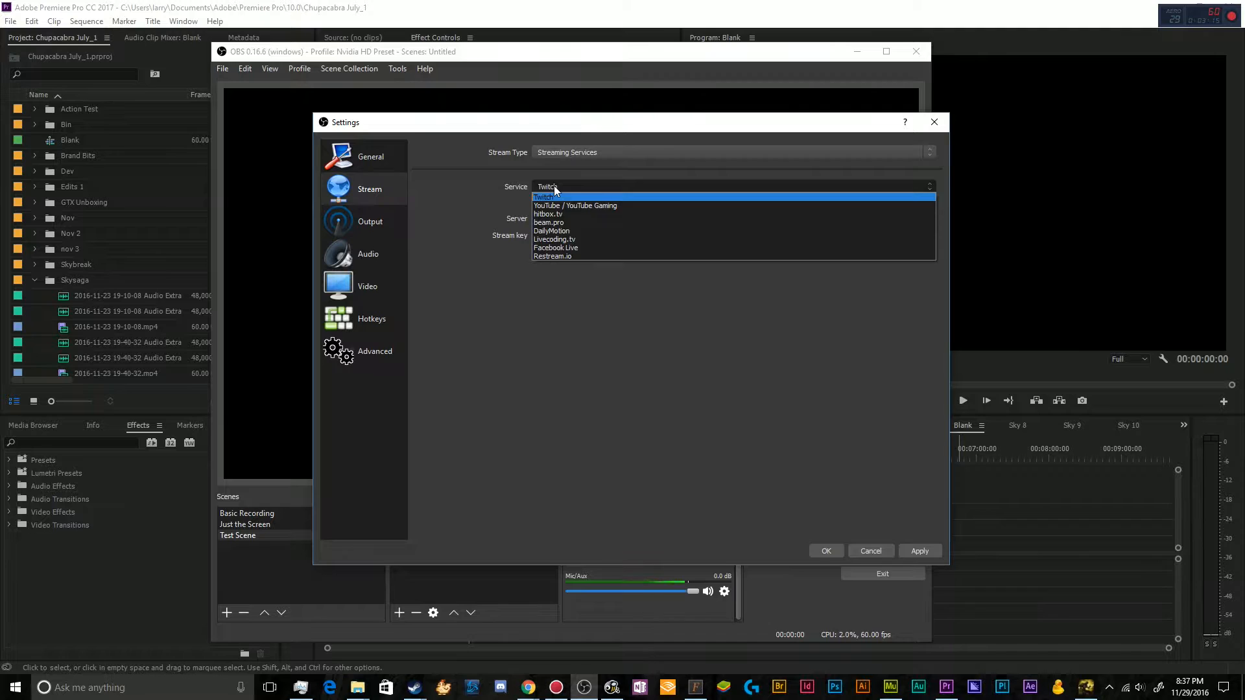
{"action": "left_click", "coordinate": [557, 271]}
Step: Change the stream type to Custom Streaming Server and enable authentication for it
{"action": "left_click", "coordinate": [563, 155]}
{"action": "left_click", "coordinate": [561, 169]}
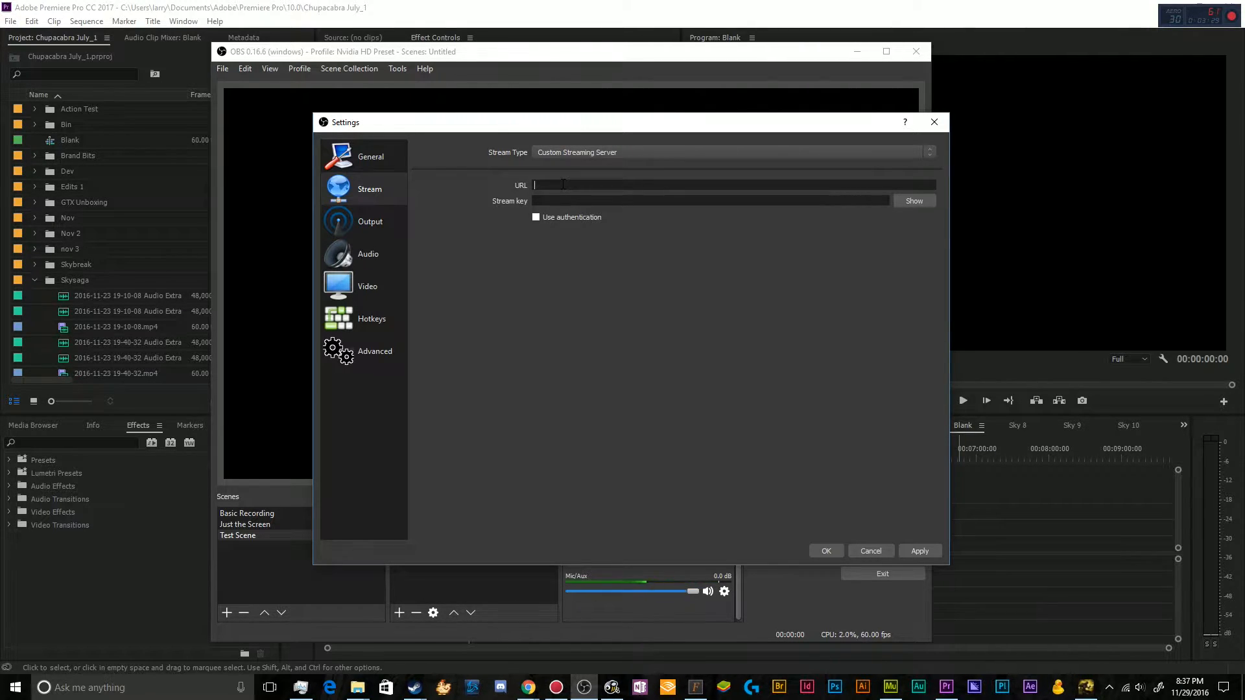
{"action": "left_click", "coordinate": [558, 202]}
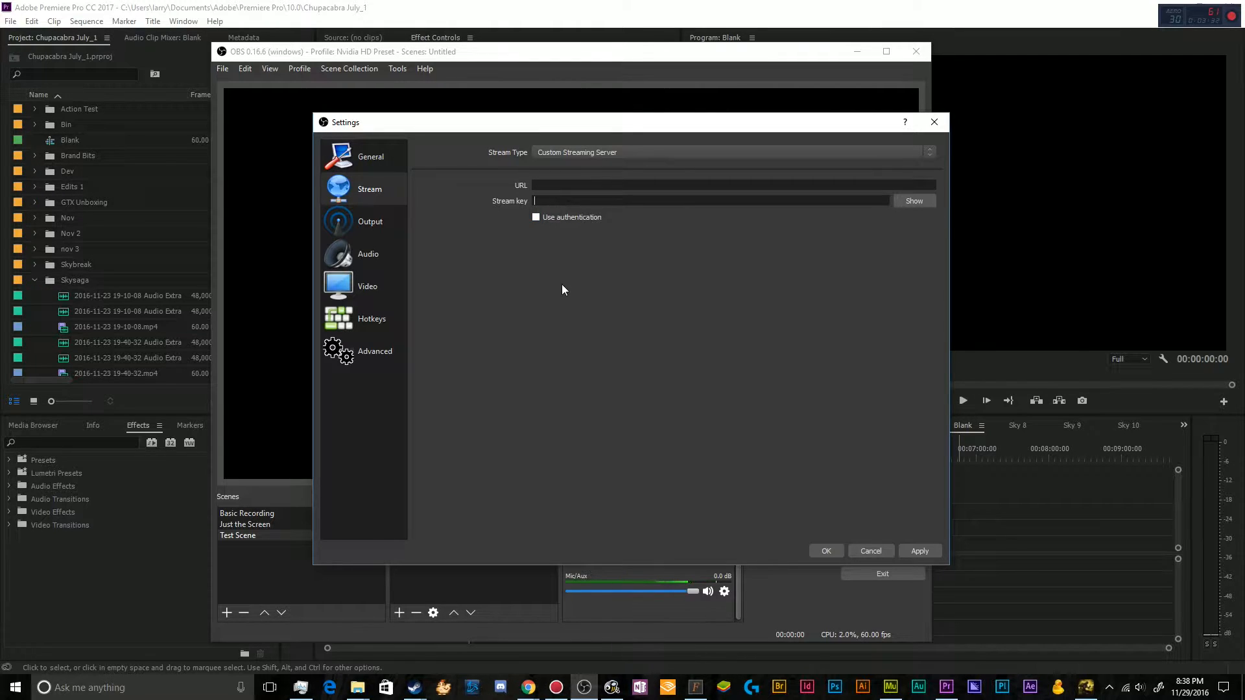
{"action": "left_click", "coordinate": [553, 218]}
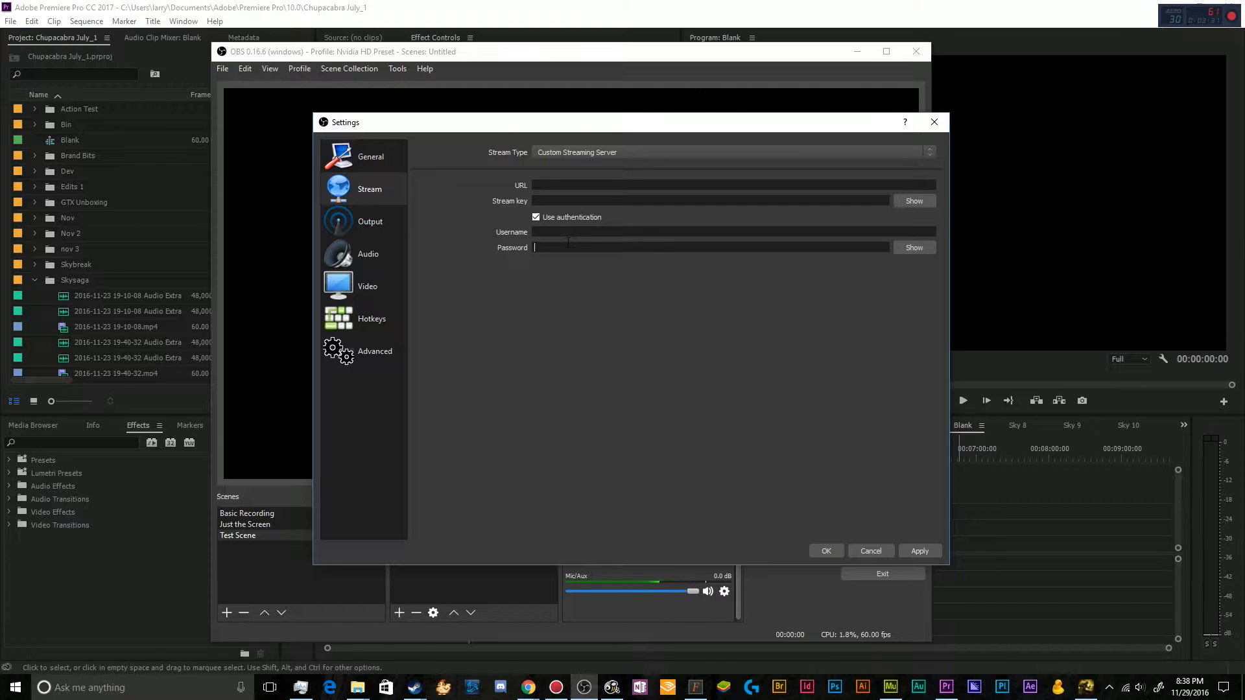
{"action": "left_click", "coordinate": [568, 244]}
Step: Set the stream type back to Streaming Services and choose hitbox.tv as the service
{"action": "left_click", "coordinate": [606, 153]}
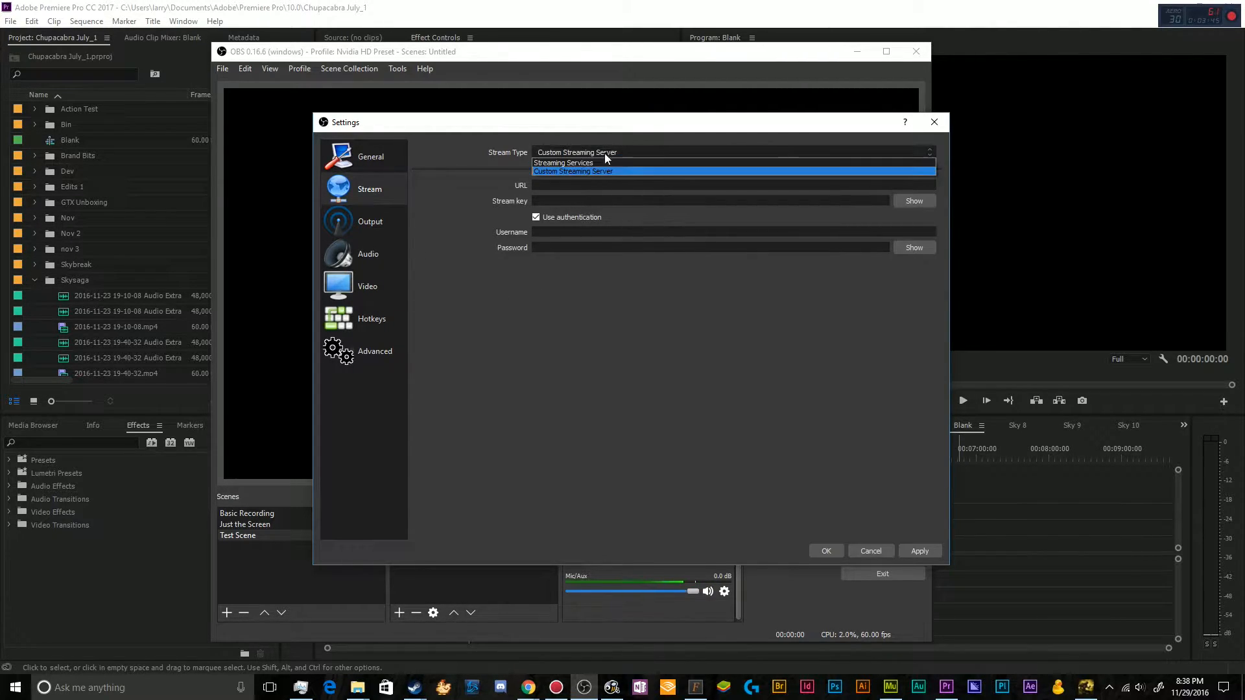
{"action": "left_click", "coordinate": [602, 163]}
{"action": "left_click", "coordinate": [598, 187]}
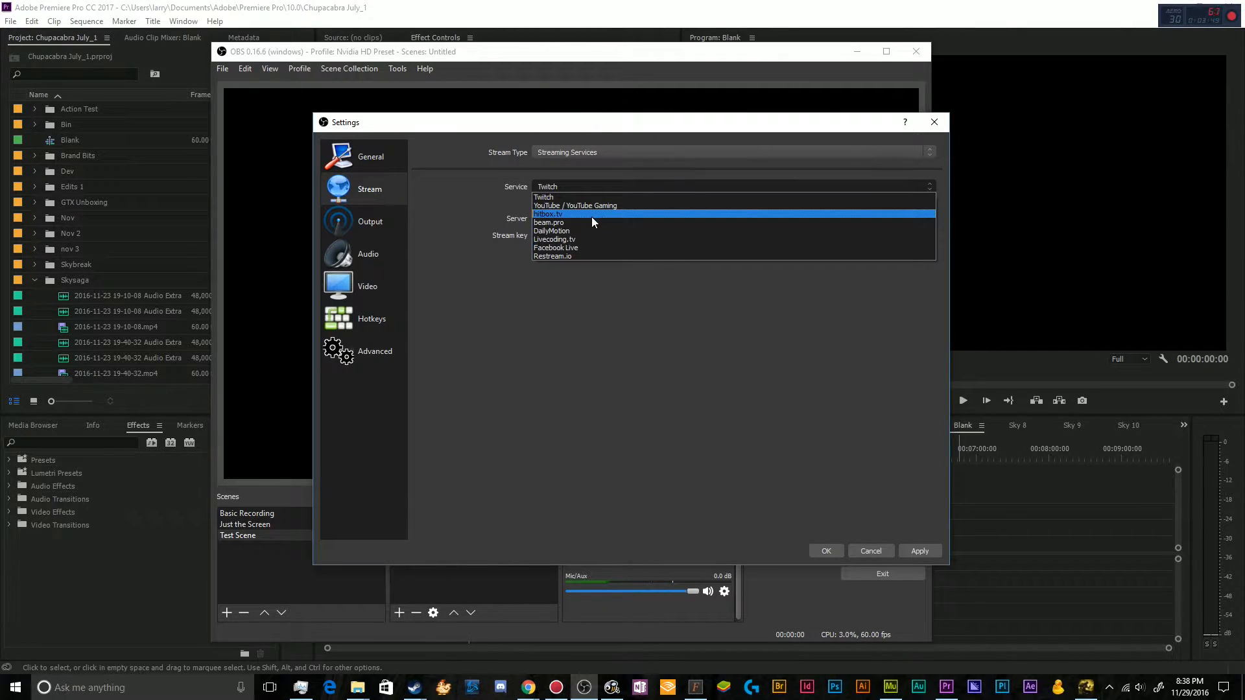
{"action": "left_click", "coordinate": [591, 214]}
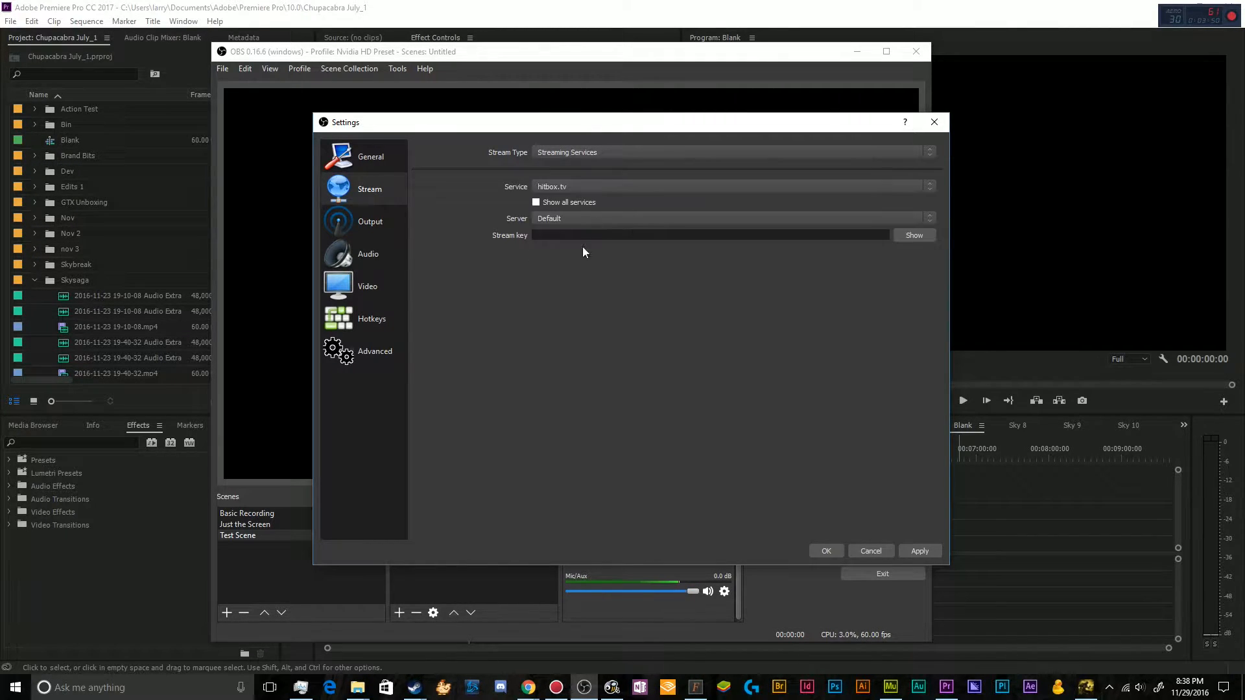
Step: Open the output settings and select the Simple output mode
{"action": "left_click", "coordinate": [370, 221]}
{"action": "left_click", "coordinate": [574, 153]}
{"action": "left_click", "coordinate": [573, 163]}
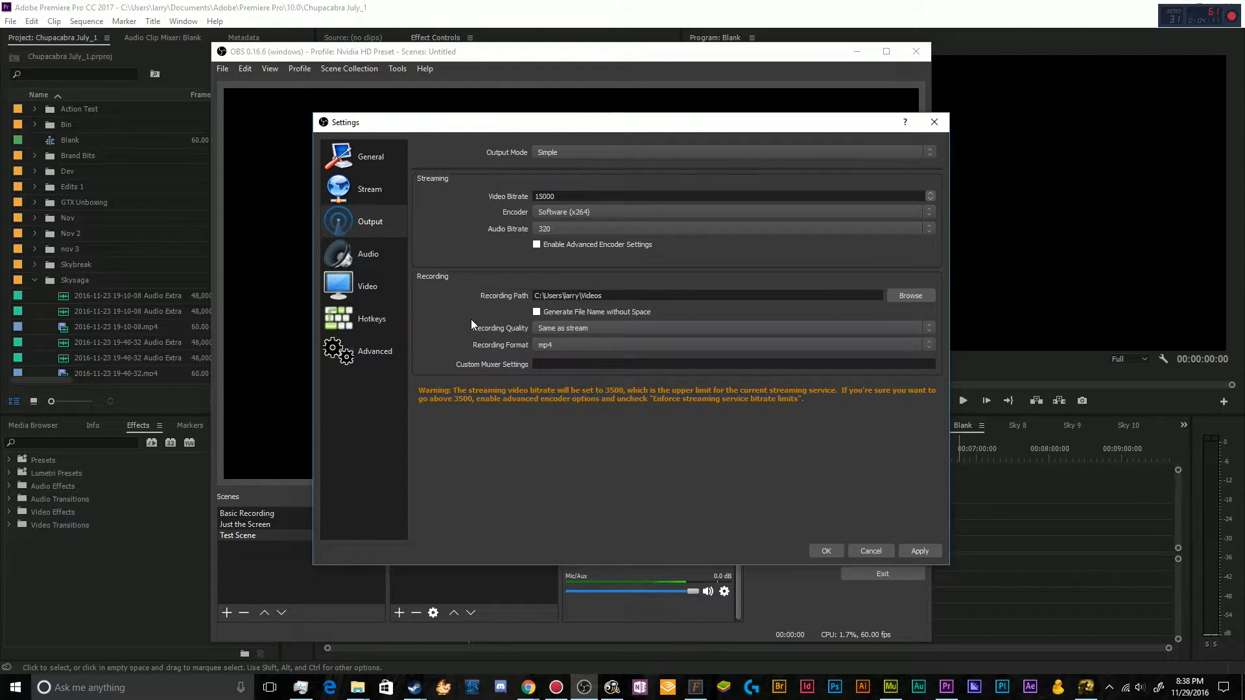
Step: Review the Streaming, Recording and Audio settings of the Advanced output mode, returning to Simple mode at the end
{"action": "left_click", "coordinate": [556, 152]}
{"action": "left_click", "coordinate": [557, 172]}
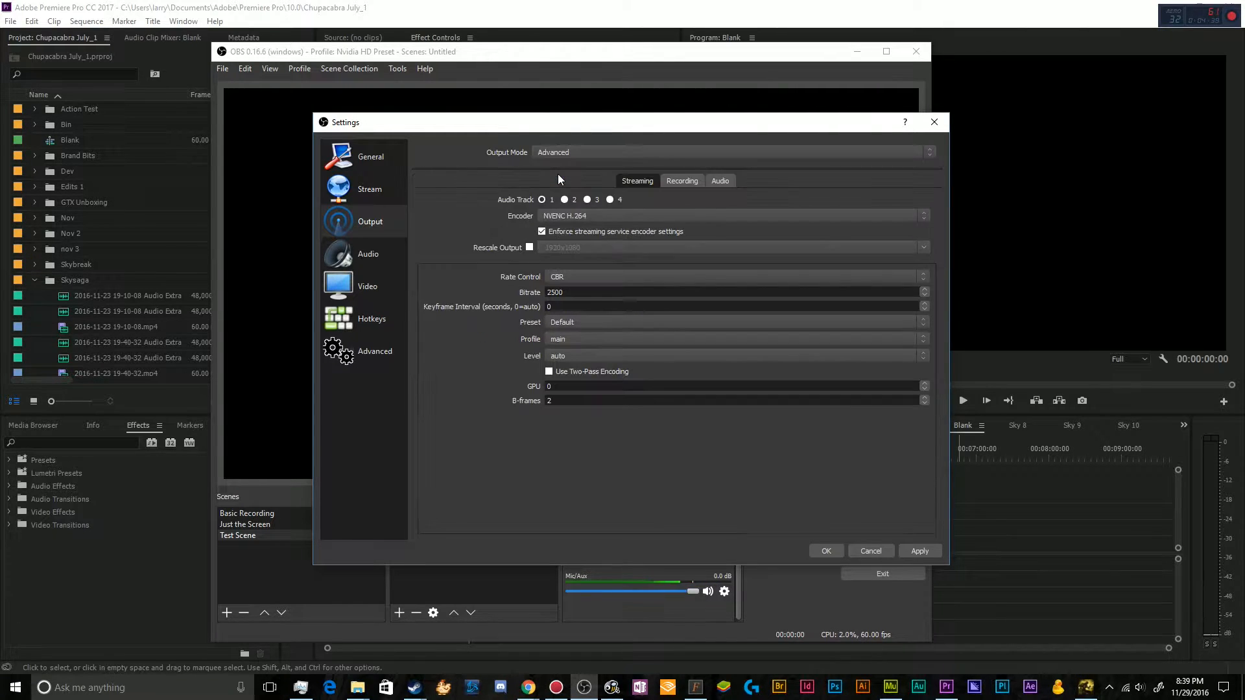
{"action": "left_click", "coordinate": [684, 178]}
{"action": "left_click", "coordinate": [722, 179]}
{"action": "left_click", "coordinate": [672, 180]}
{"action": "left_click", "coordinate": [645, 179]}
{"action": "left_click", "coordinate": [712, 182]}
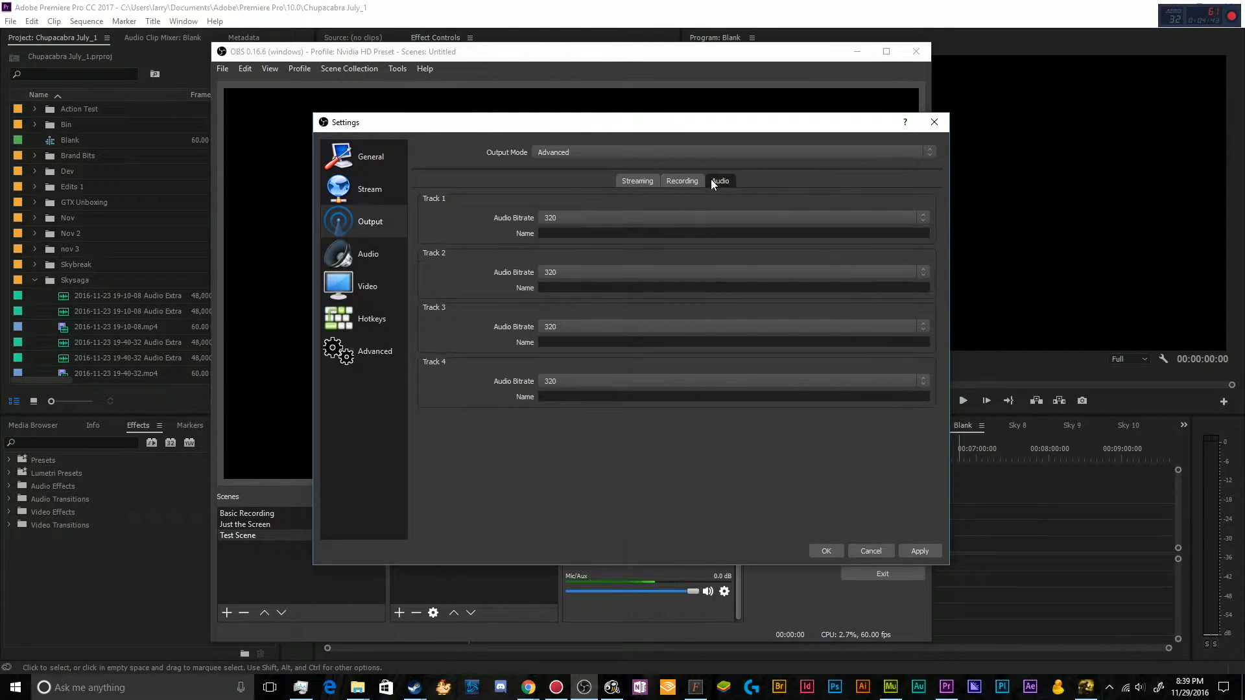
{"action": "left_click", "coordinate": [653, 181]}
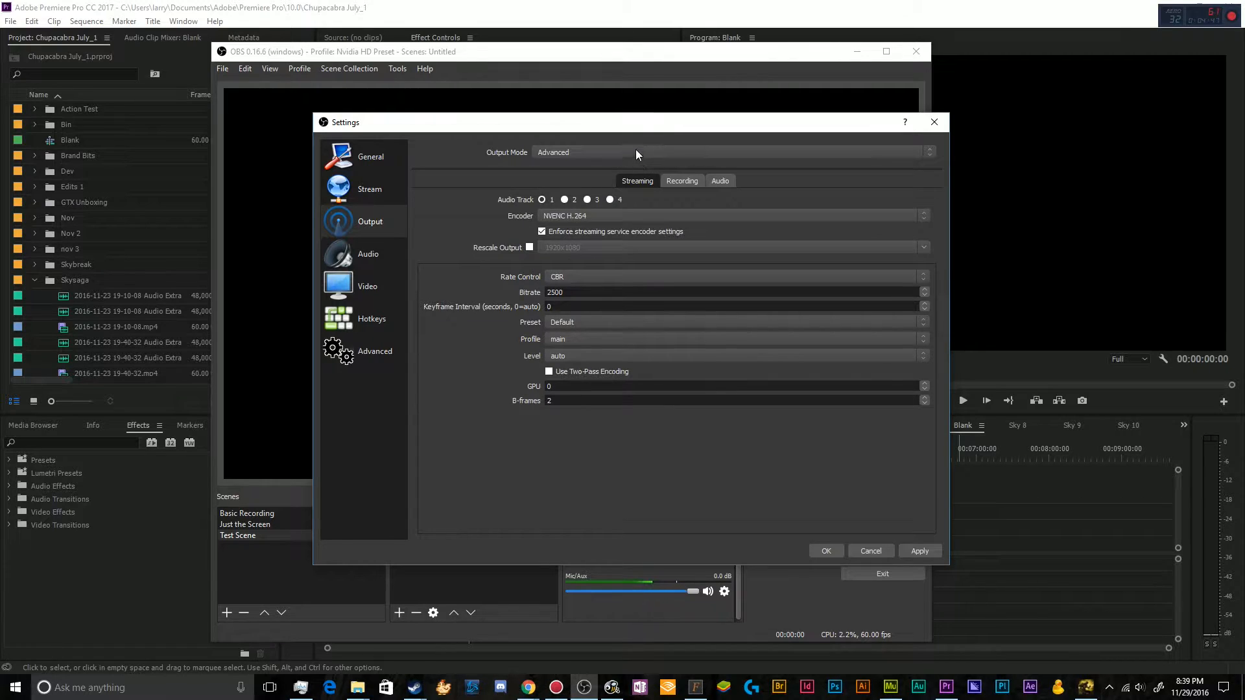
{"action": "left_click", "coordinate": [635, 150]}
{"action": "left_click", "coordinate": [634, 162]}
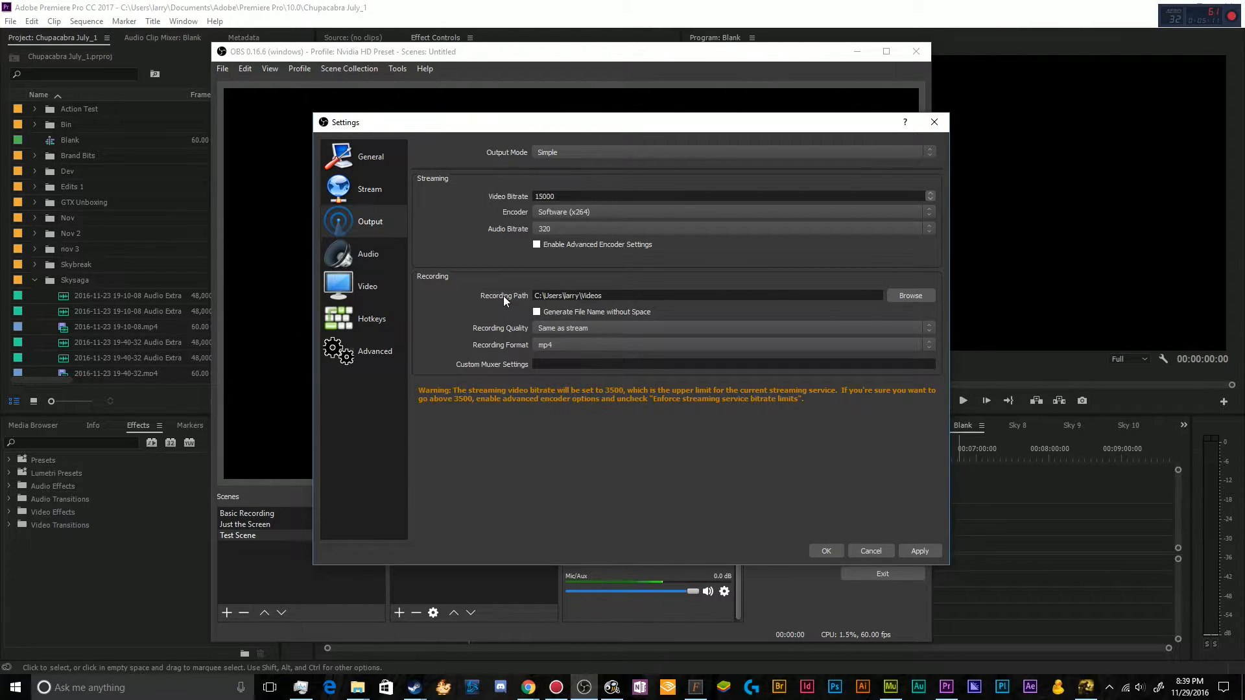
Step: Browse for a new recording path in the Recording Footage folder on the Space (D:) drive
{"action": "left_click", "coordinate": [901, 293]}
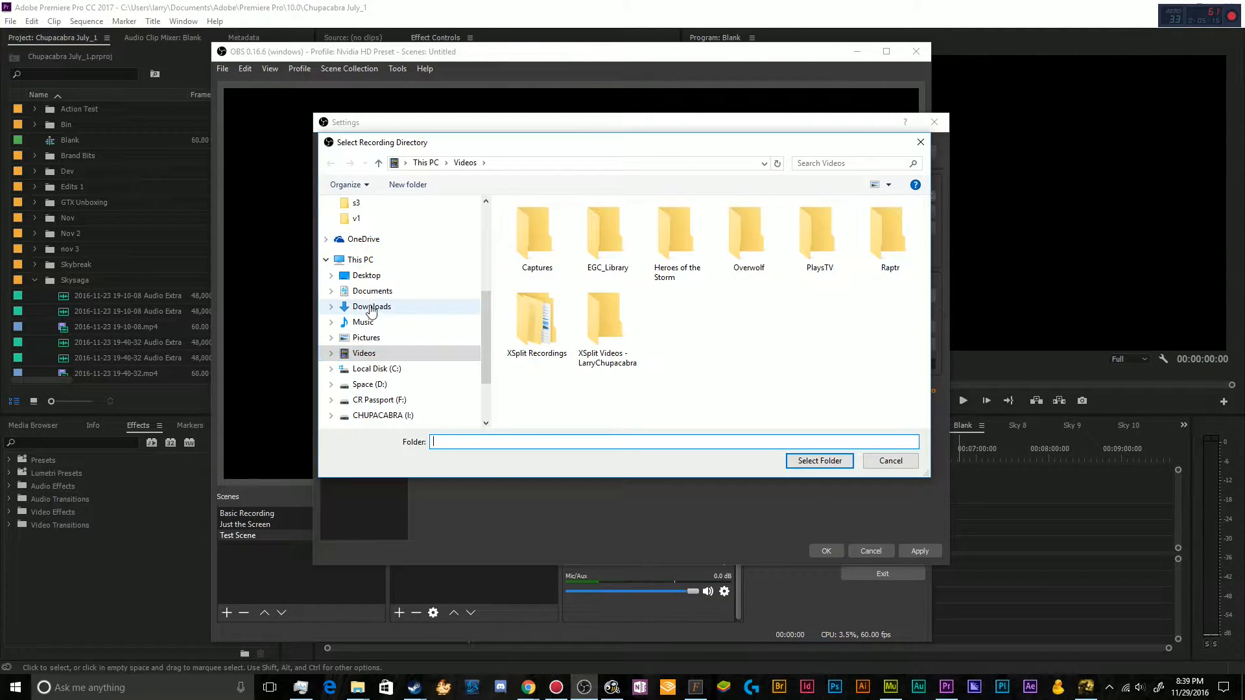
{"action": "left_click", "coordinate": [362, 385]}
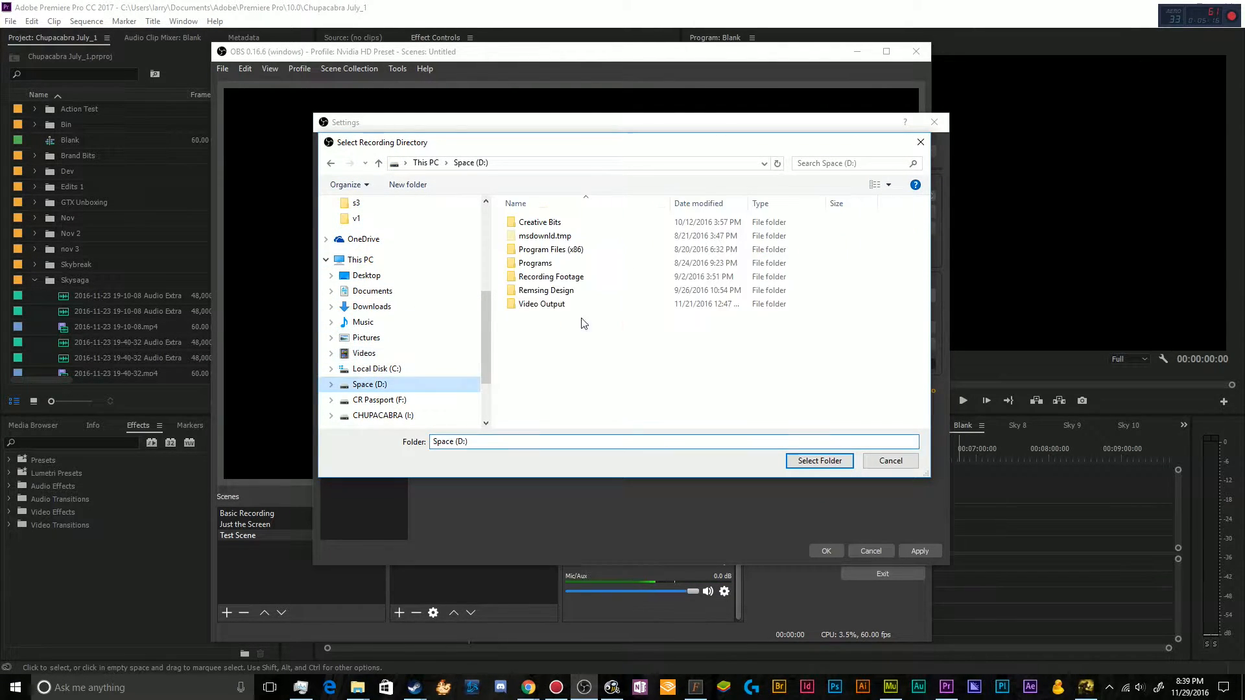
{"action": "double_click", "coordinate": [536, 309]}
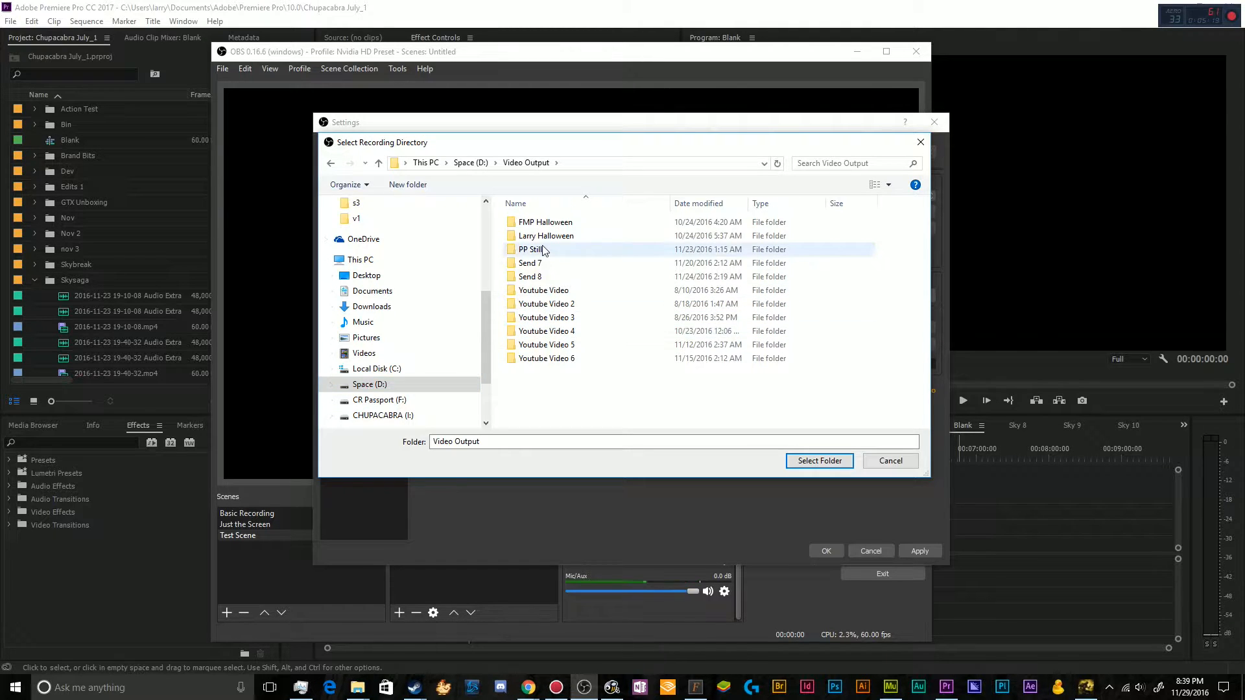
{"action": "left_click", "coordinate": [380, 384]}
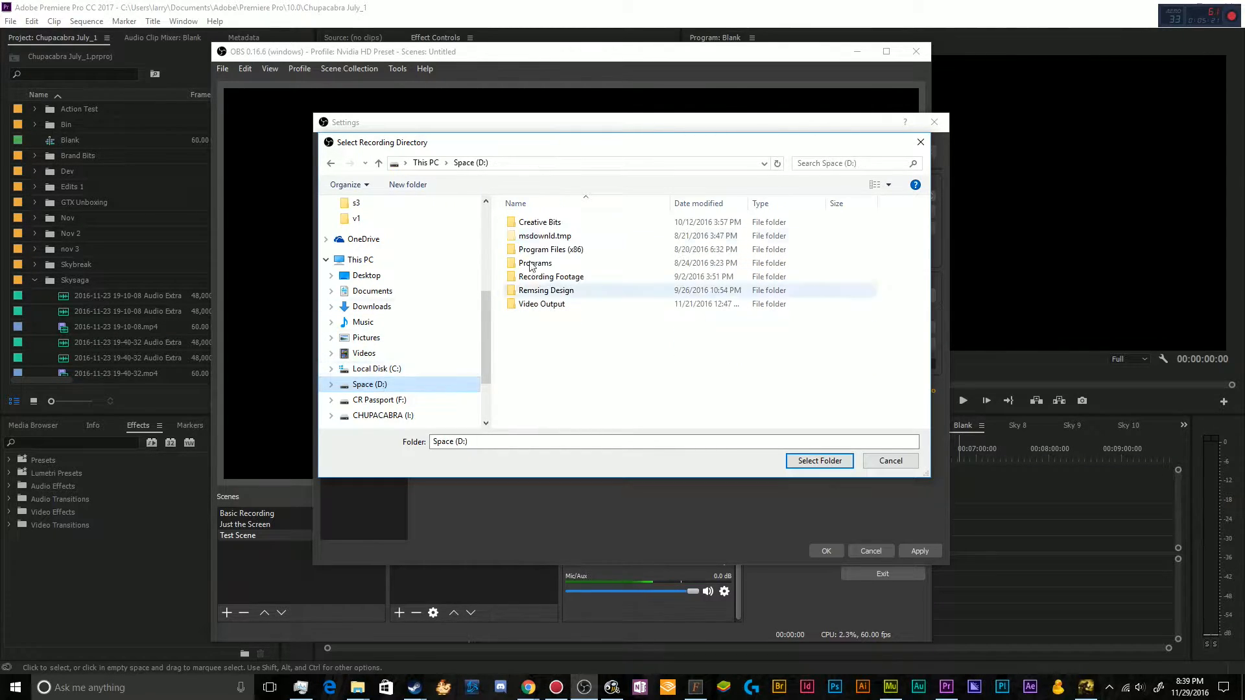
{"action": "double_click", "coordinate": [543, 277]}
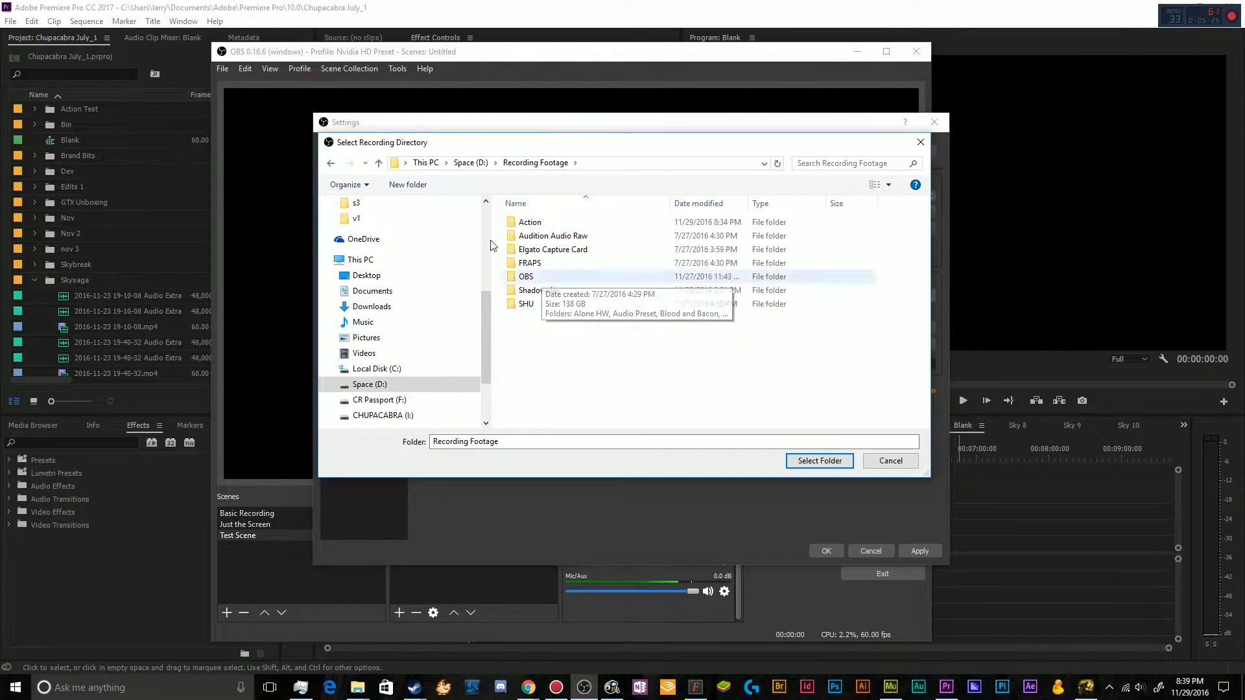
Step: Create a folder named OBS Simple inside Recording Footage and select it as the recording directory
{"action": "left_click", "coordinate": [425, 186]}
{"action": "type", "text": "OB"}
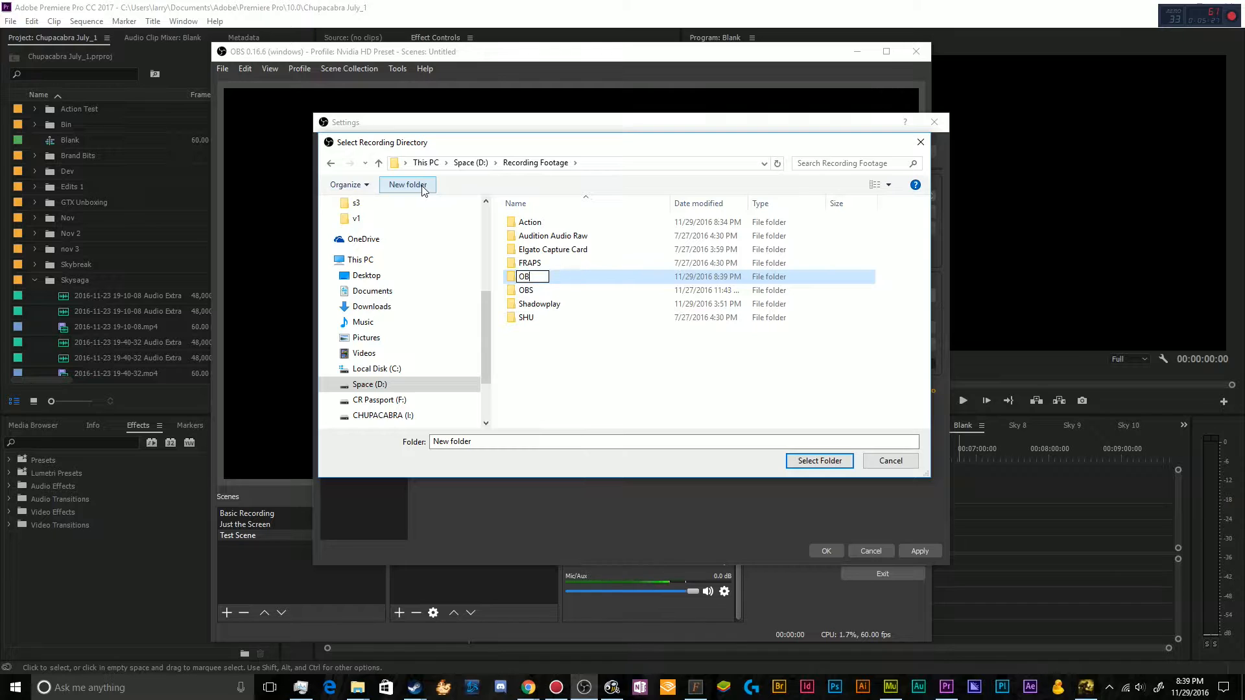
{"action": "type", "text": "S Simple"}
{"action": "key", "text": "Return"}
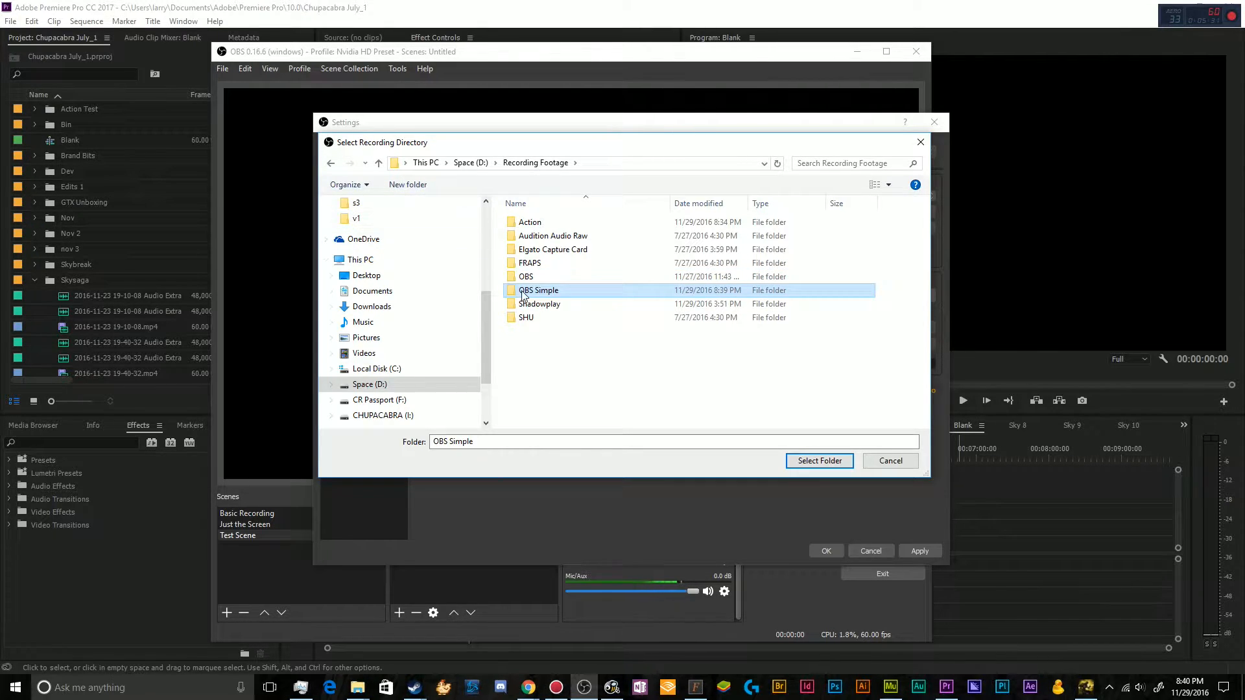
{"action": "double_click", "coordinate": [524, 291]}
{"action": "left_click", "coordinate": [817, 462]}
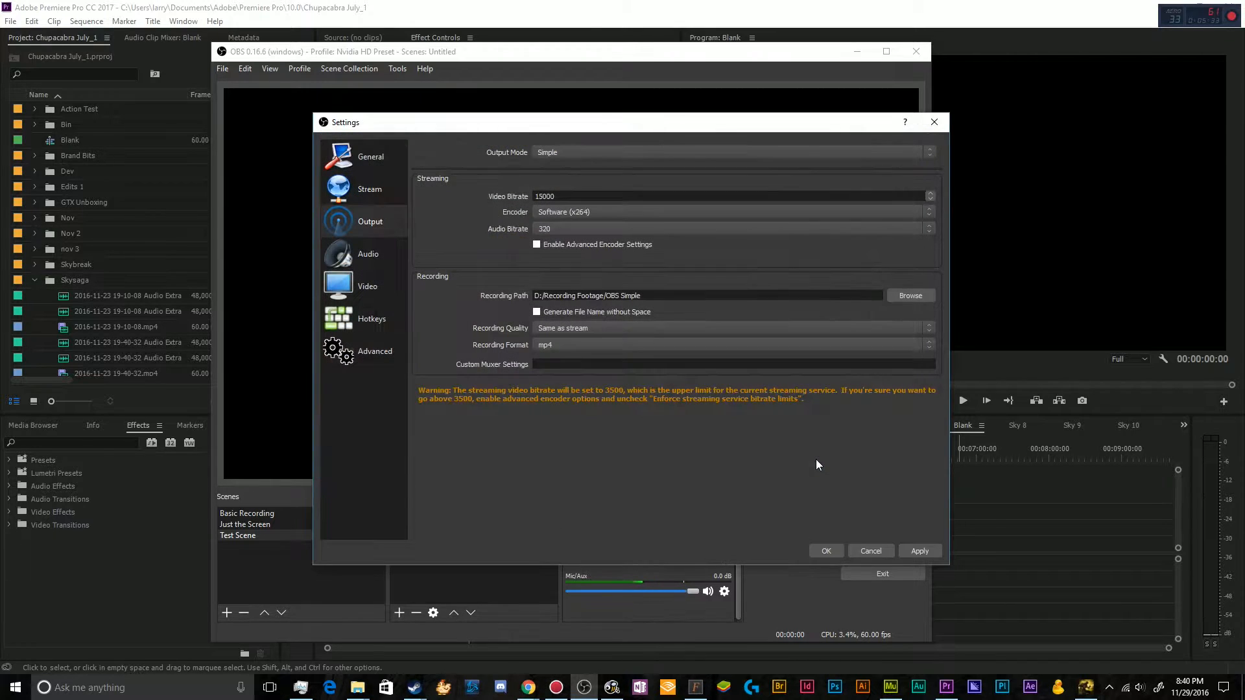
Step: Check the available recording formats, keeping mp4, and go to the Custom Muxer Settings
{"action": "left_click", "coordinate": [537, 312]}
{"action": "left_click", "coordinate": [556, 343]}
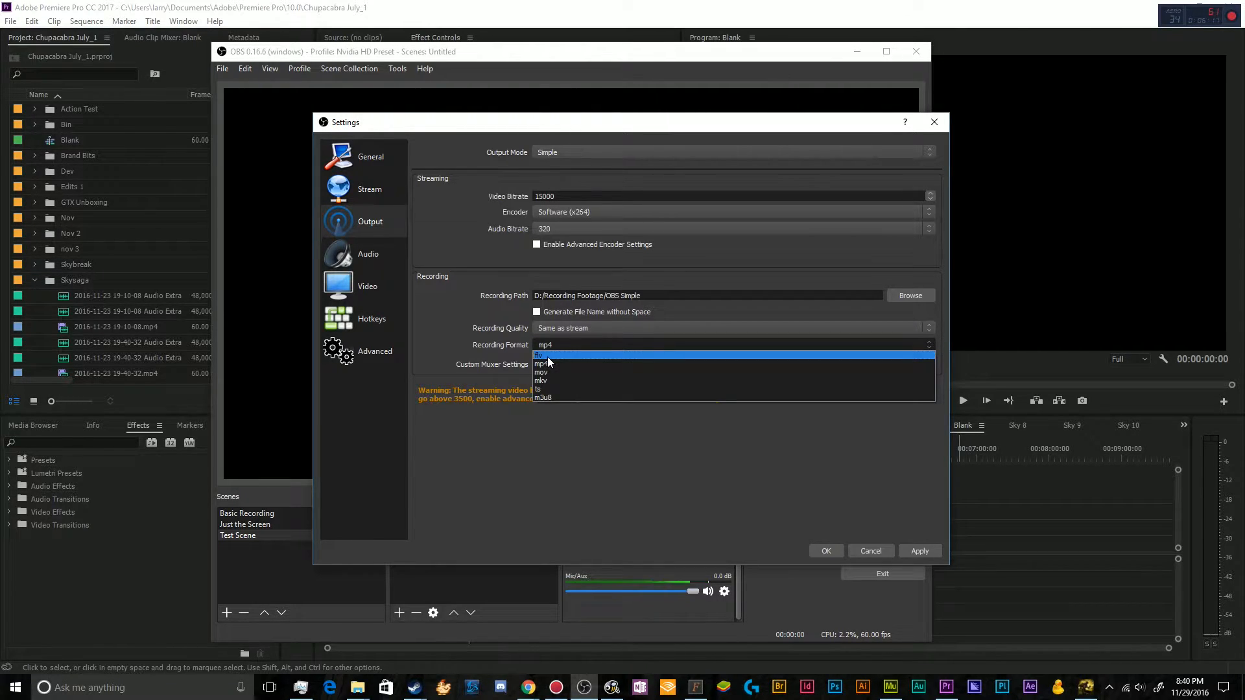
{"action": "left_click", "coordinate": [580, 363]}
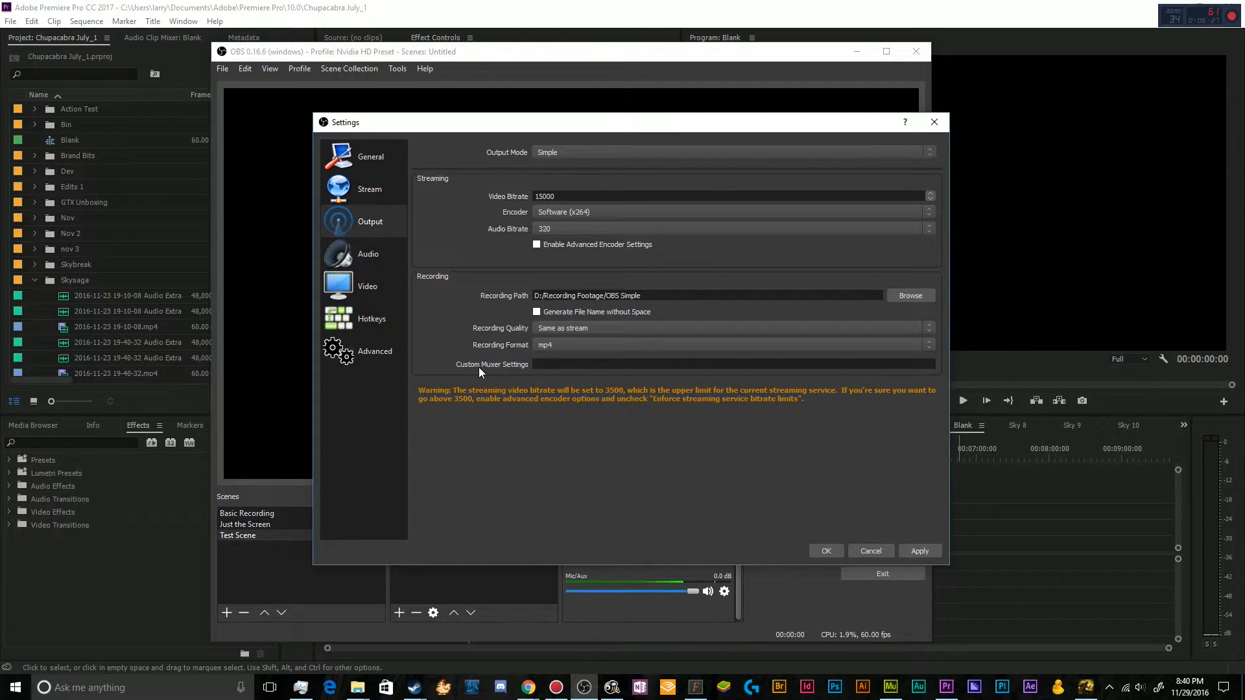
{"action": "left_click", "coordinate": [554, 365]}
Step: Try streaming video bitrates of 3500, 25000 and 45000 in turn
{"action": "left_click_drag", "start_coordinate": [603, 194], "coordinate": [499, 197]}
{"action": "left_click", "coordinate": [581, 197]}
{"action": "key", "text": "BackSpace"}
{"action": "key", "text": "BackSpace"}
{"action": "key", "text": "BackSpace"}
{"action": "key", "text": "BackSpace"}
{"action": "key", "text": "BackSpace"}
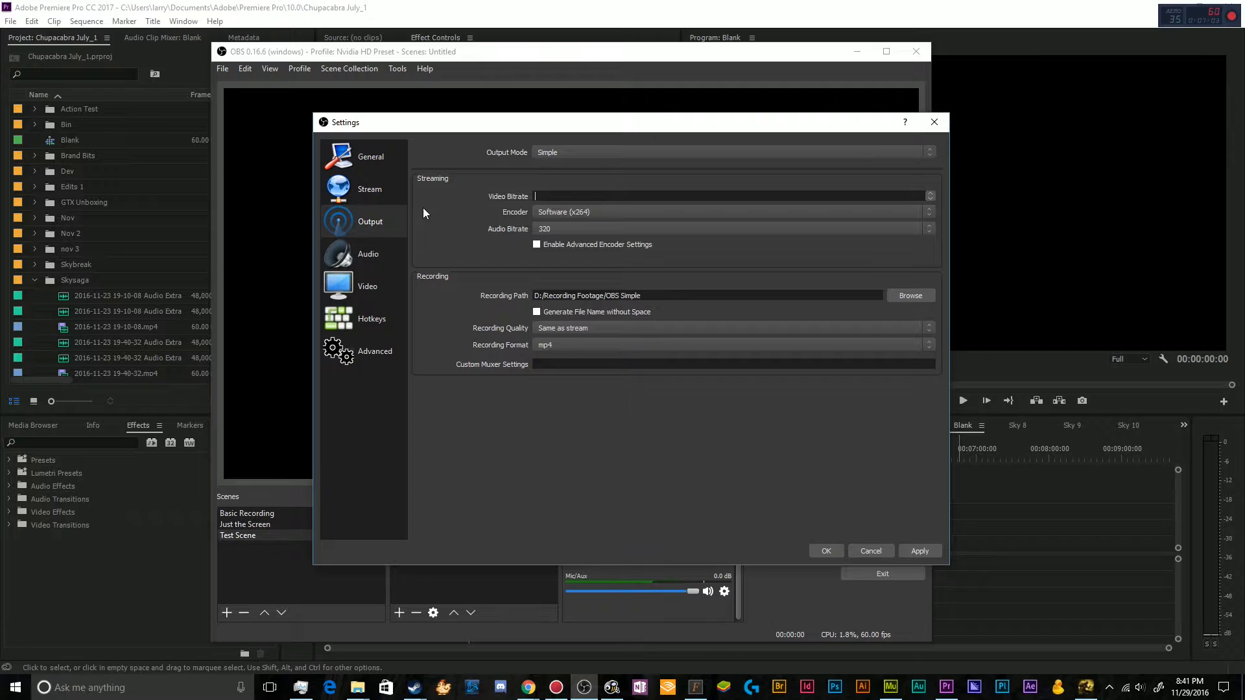
{"action": "type", "text": "3500"}
{"action": "type", "text": "25000"}
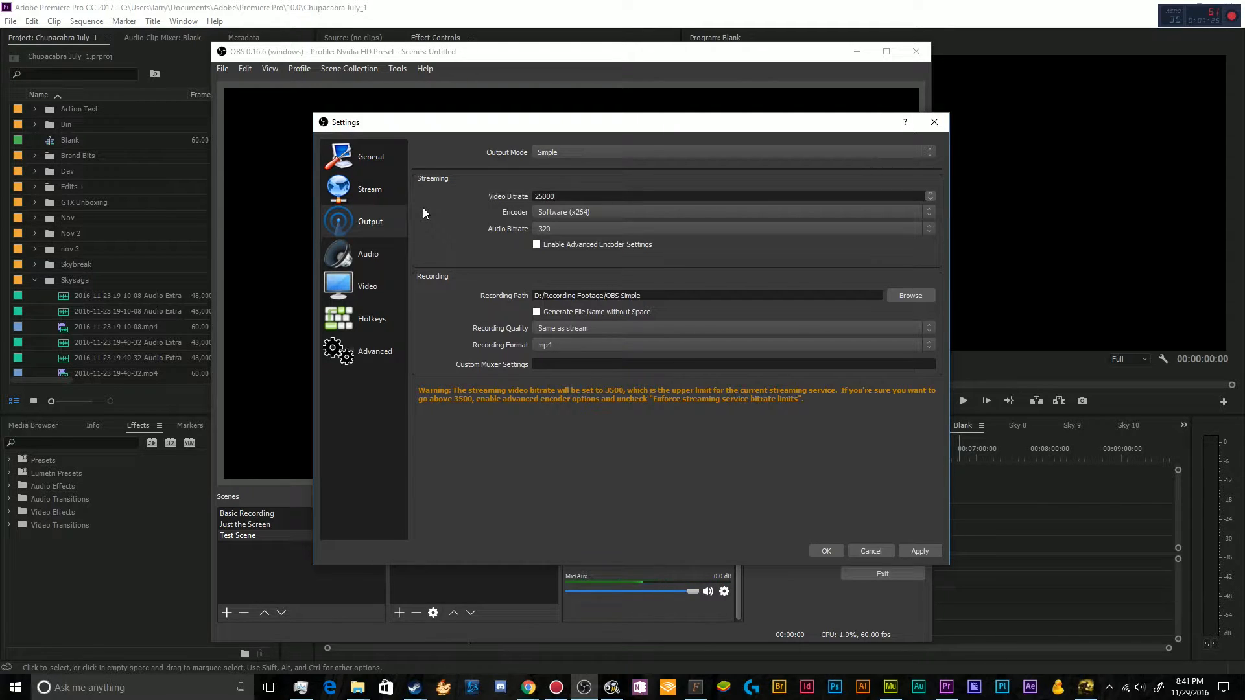
{"action": "key", "text": "BackSpace"}
{"action": "key", "text": "BackSpace"}
{"action": "key", "text": "BackSpace"}
{"action": "key", "text": "BackSpace"}
{"action": "type", "text": "45000"}
Step: Set the streaming video bitrate to 3500
{"action": "left_click_drag", "start_coordinate": [566, 193], "coordinate": [503, 179]}
{"action": "key", "text": "BackSpace"}
{"action": "type", "text": "3500"}
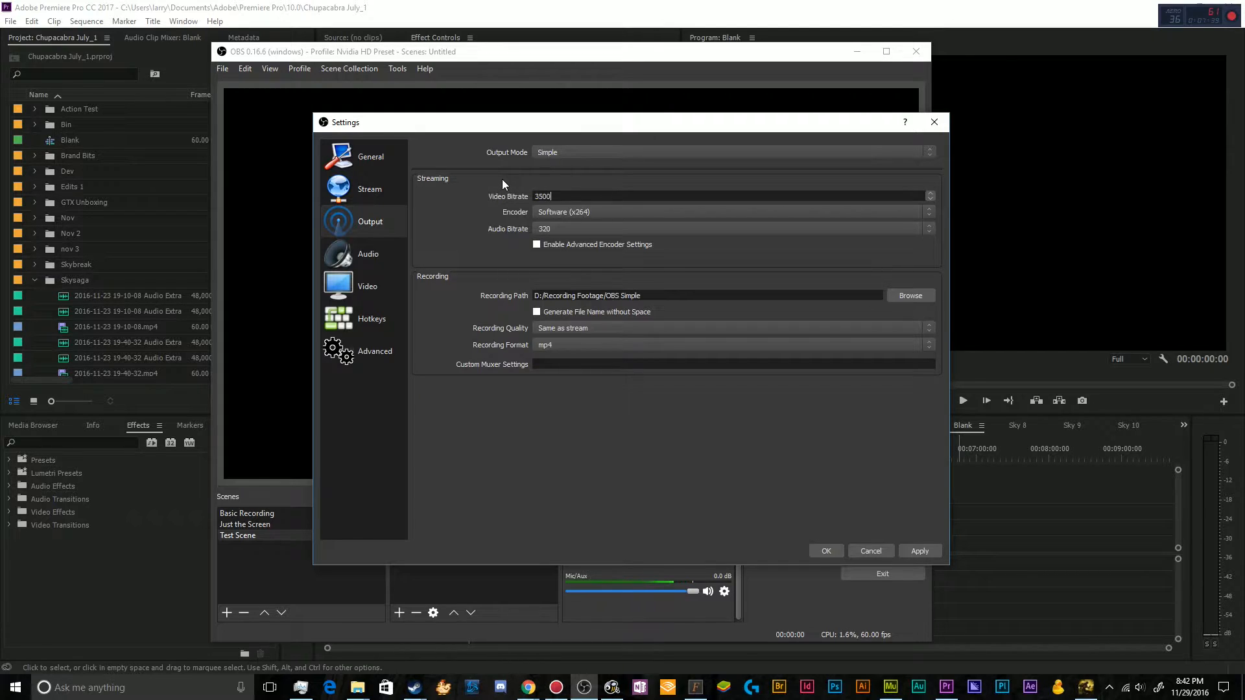
Step: Try the High Quality, Medium File Size recording quality, followed by Lossless Quality, Tremendously Large File Size, accepting the lossless option
{"action": "left_click", "coordinate": [620, 327]}
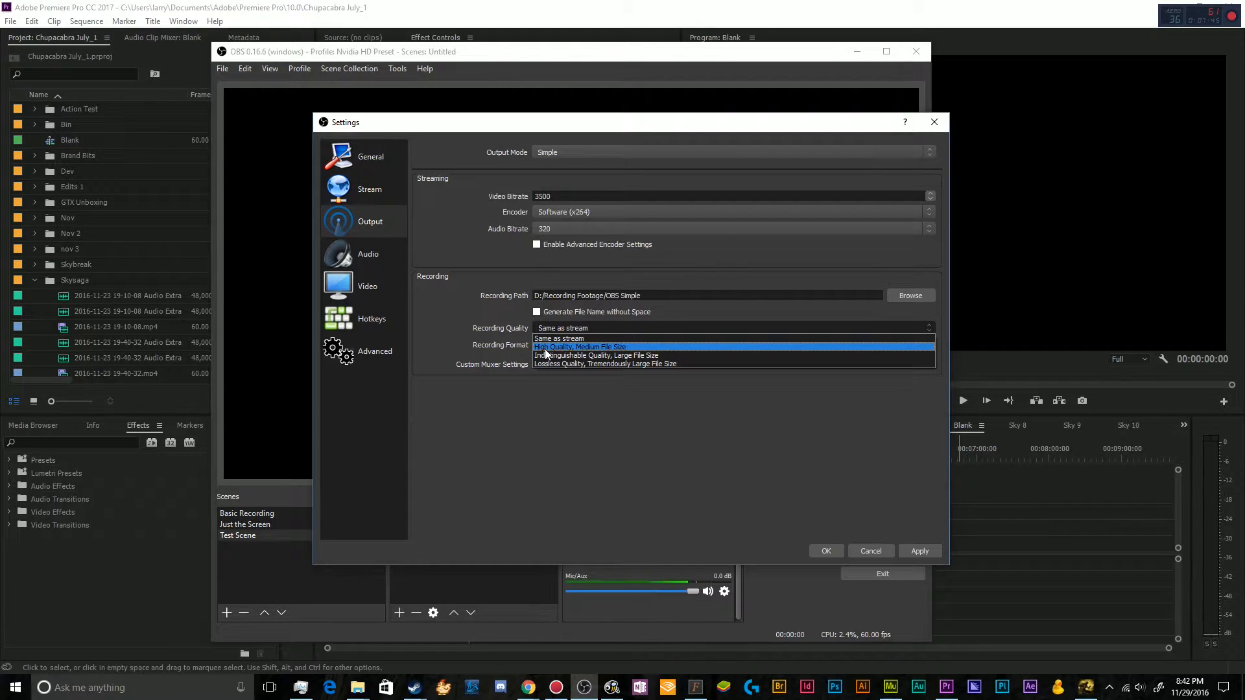
{"action": "left_click", "coordinate": [572, 347]}
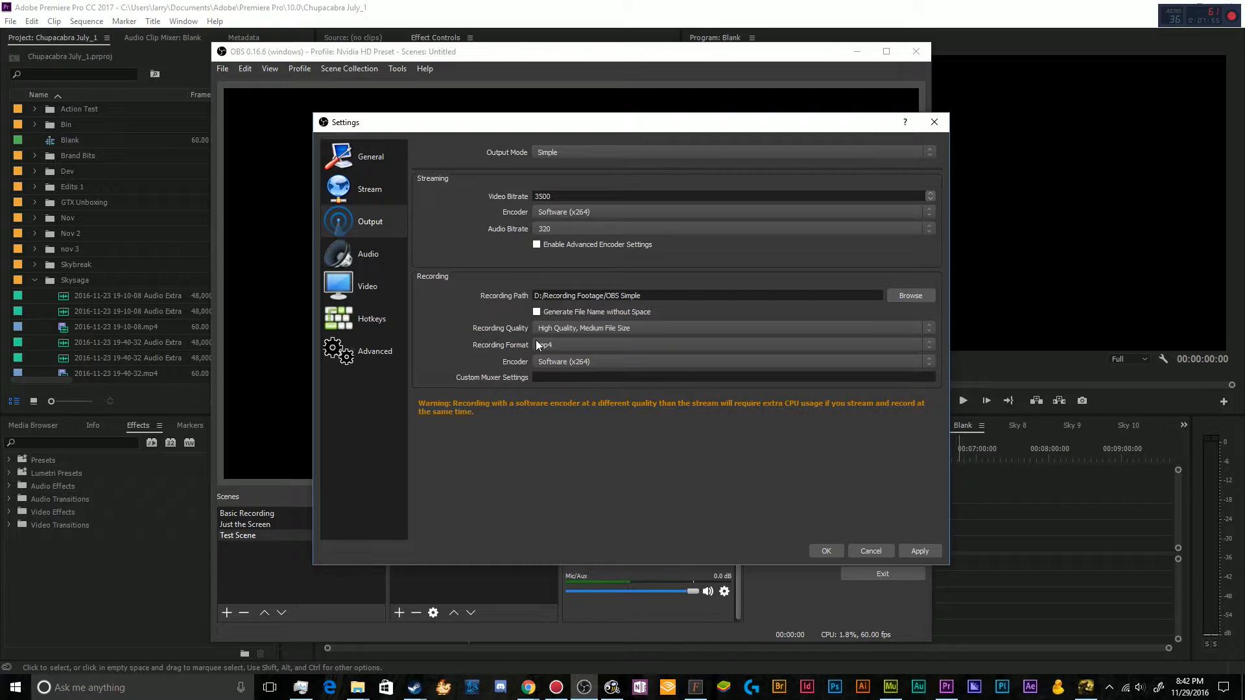
{"action": "left_click", "coordinate": [580, 329]}
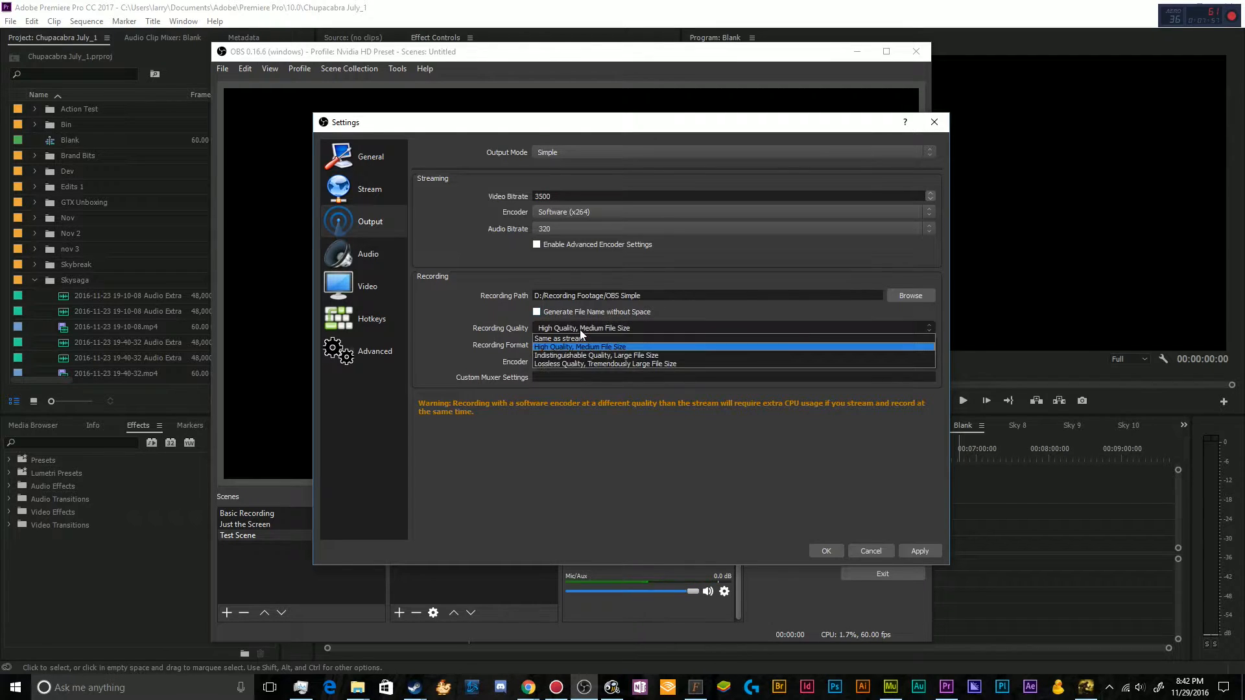
{"action": "left_click", "coordinate": [578, 363]}
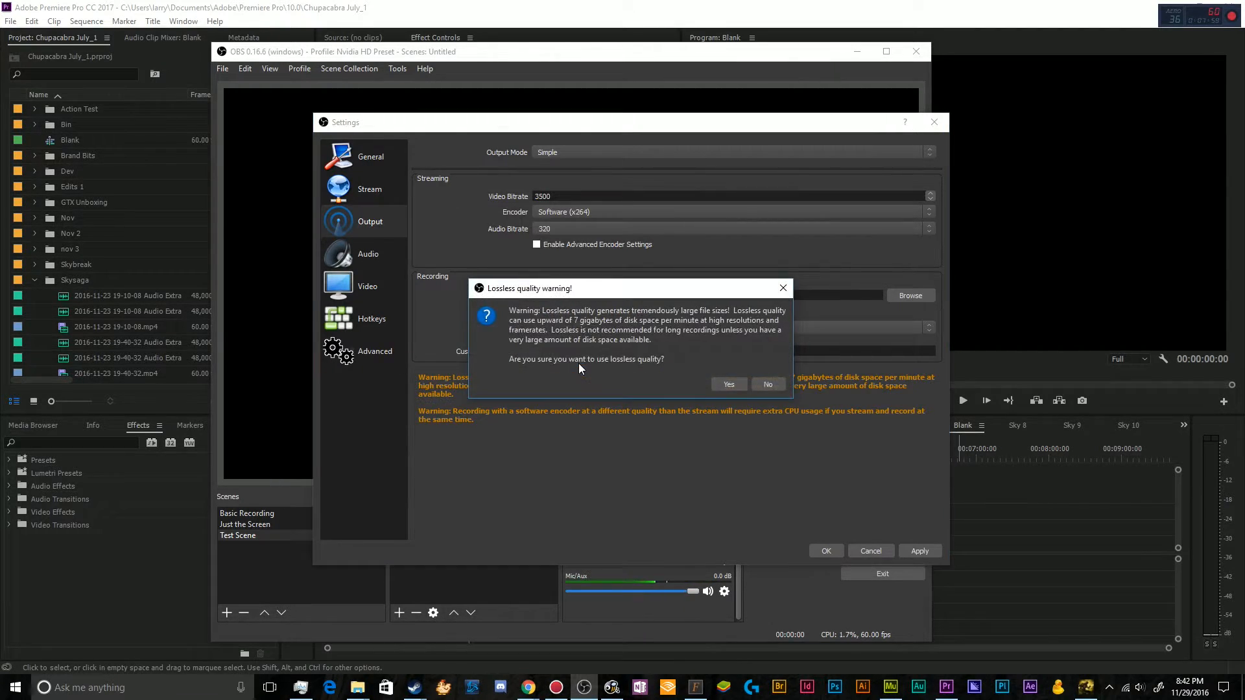
{"action": "left_click", "coordinate": [740, 387]}
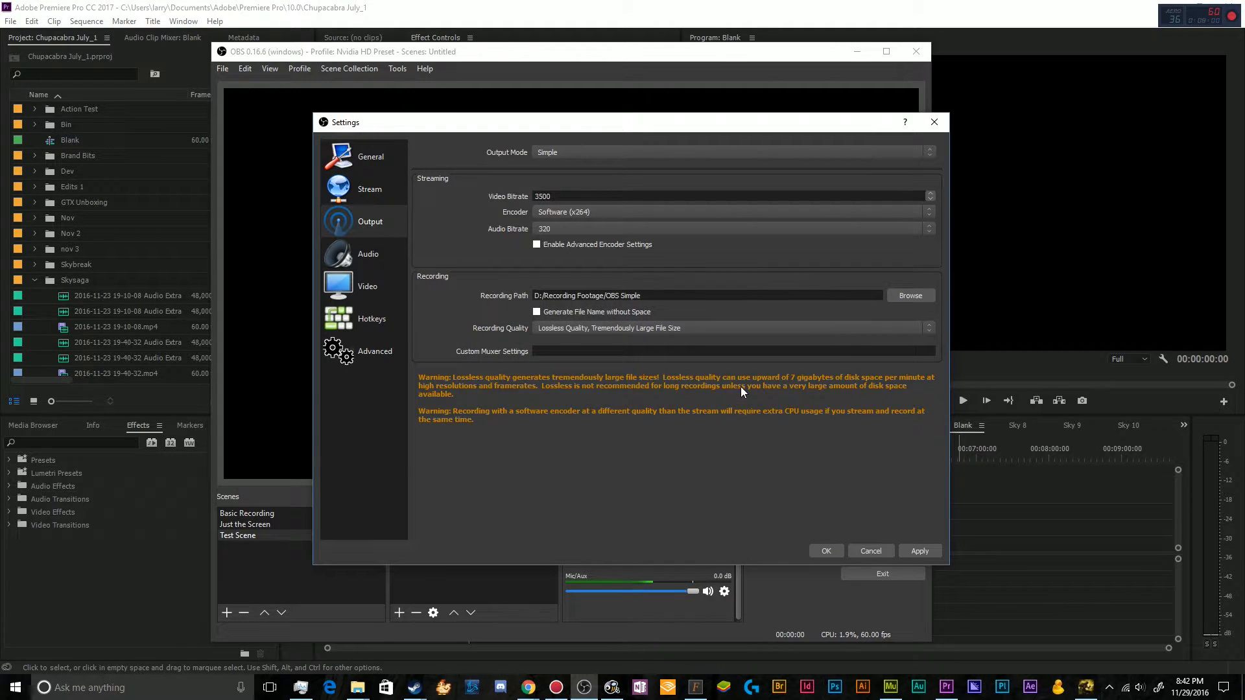
Step: Set the recording quality to High Quality, Medium File Size
{"action": "left_click", "coordinate": [567, 327]}
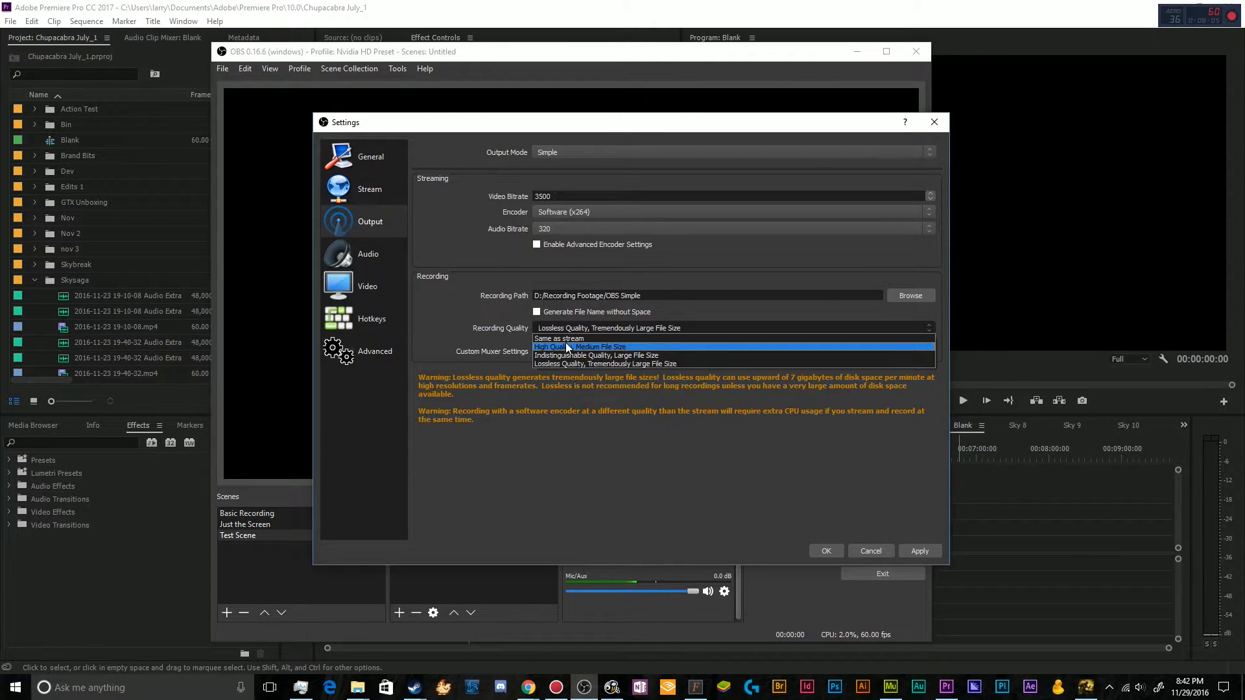
{"action": "left_click", "coordinate": [565, 343]}
{"action": "left_click", "coordinate": [551, 326]}
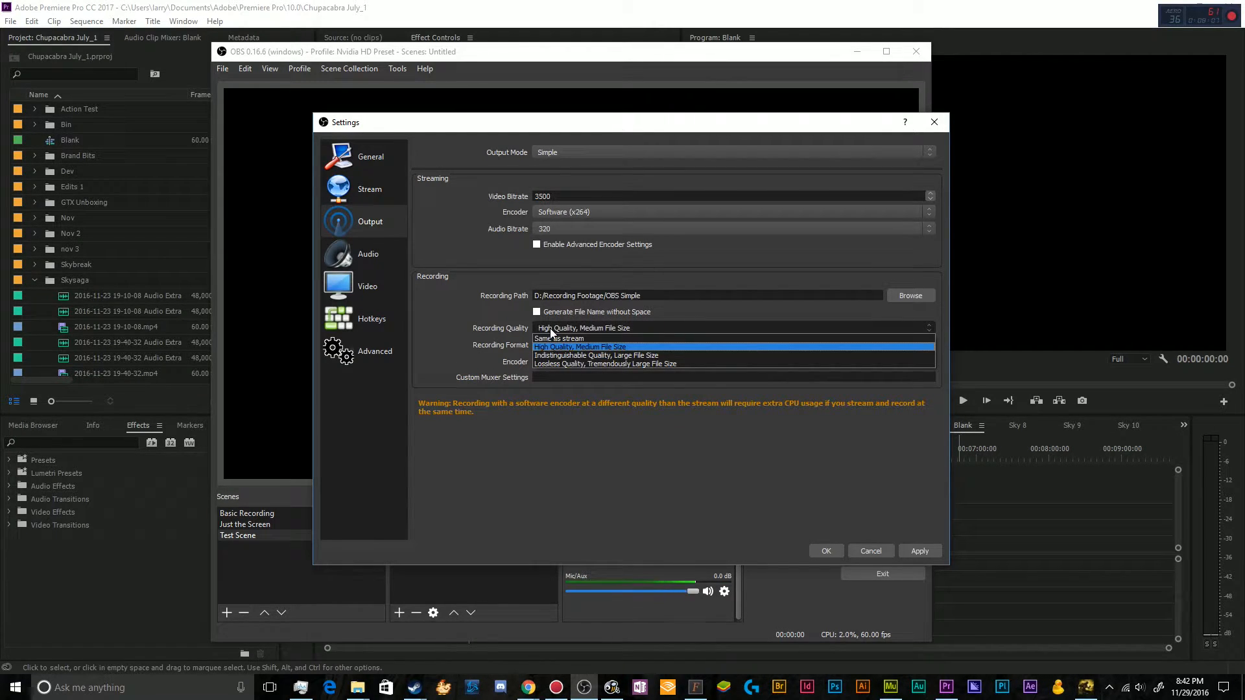
{"action": "left_click", "coordinate": [581, 347]}
Step: Check the recording encoder options and set the streaming encoder to Hardware (NVENC)
{"action": "left_click", "coordinate": [551, 363]}
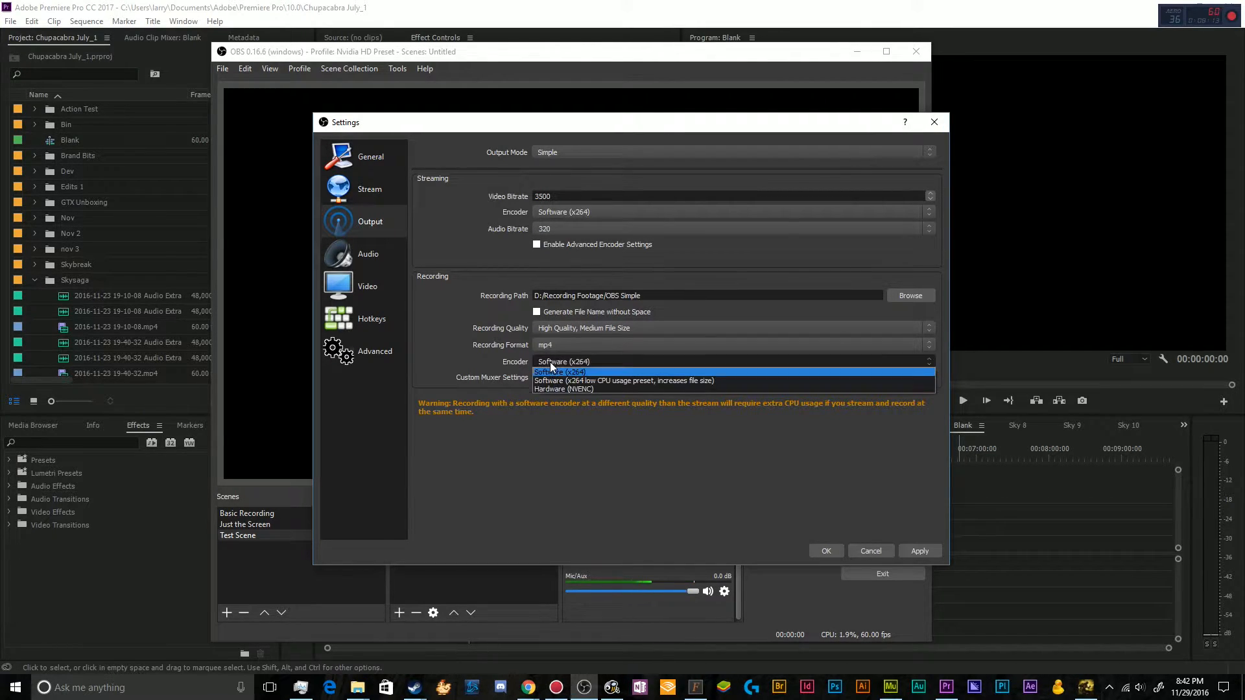
{"action": "left_click", "coordinate": [550, 361]}
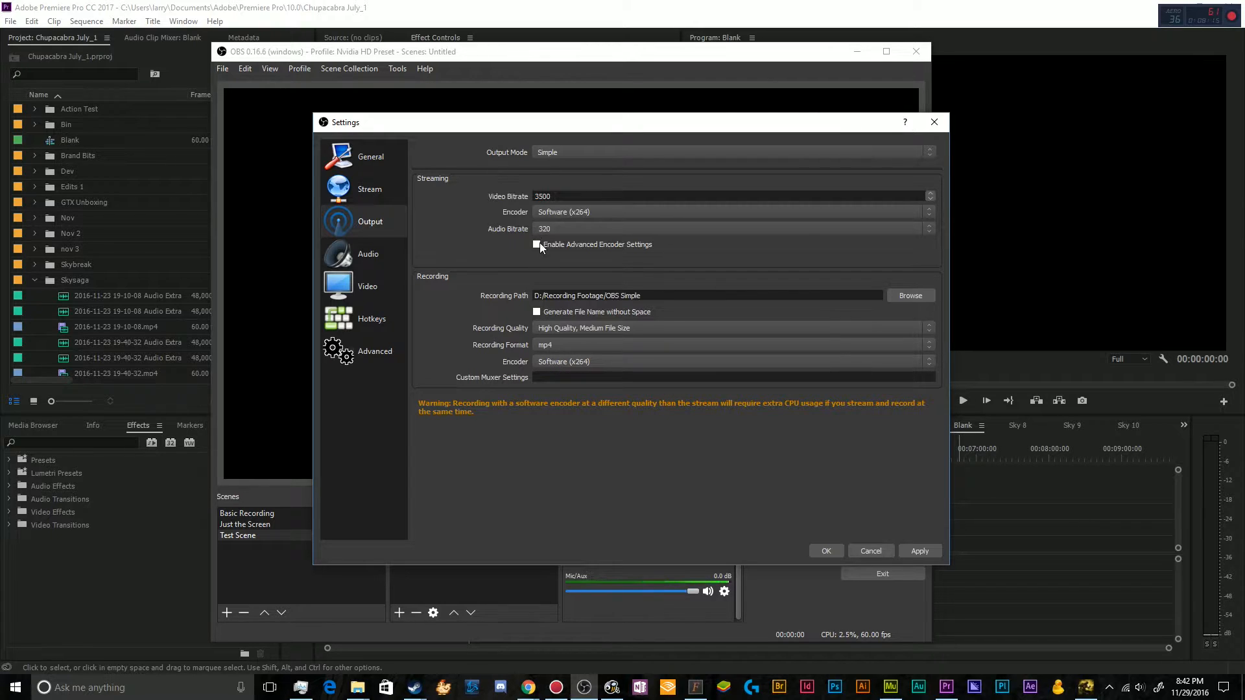
{"action": "left_click", "coordinate": [549, 211]}
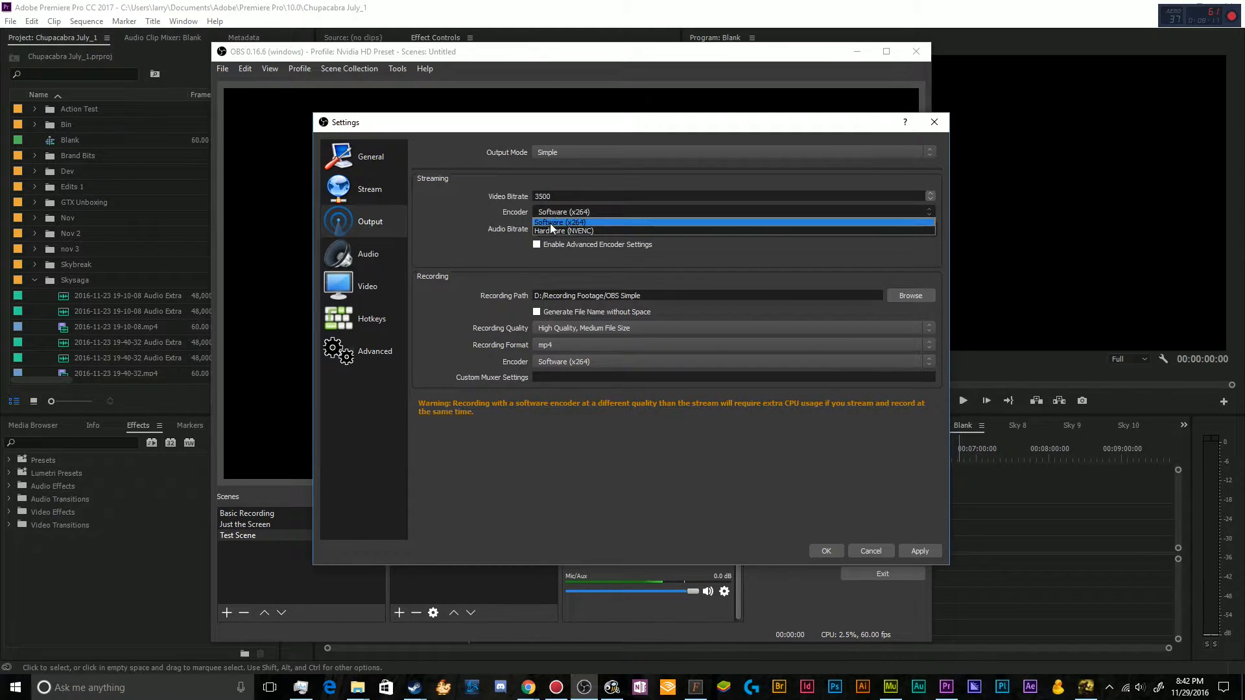
{"action": "left_click", "coordinate": [551, 223]}
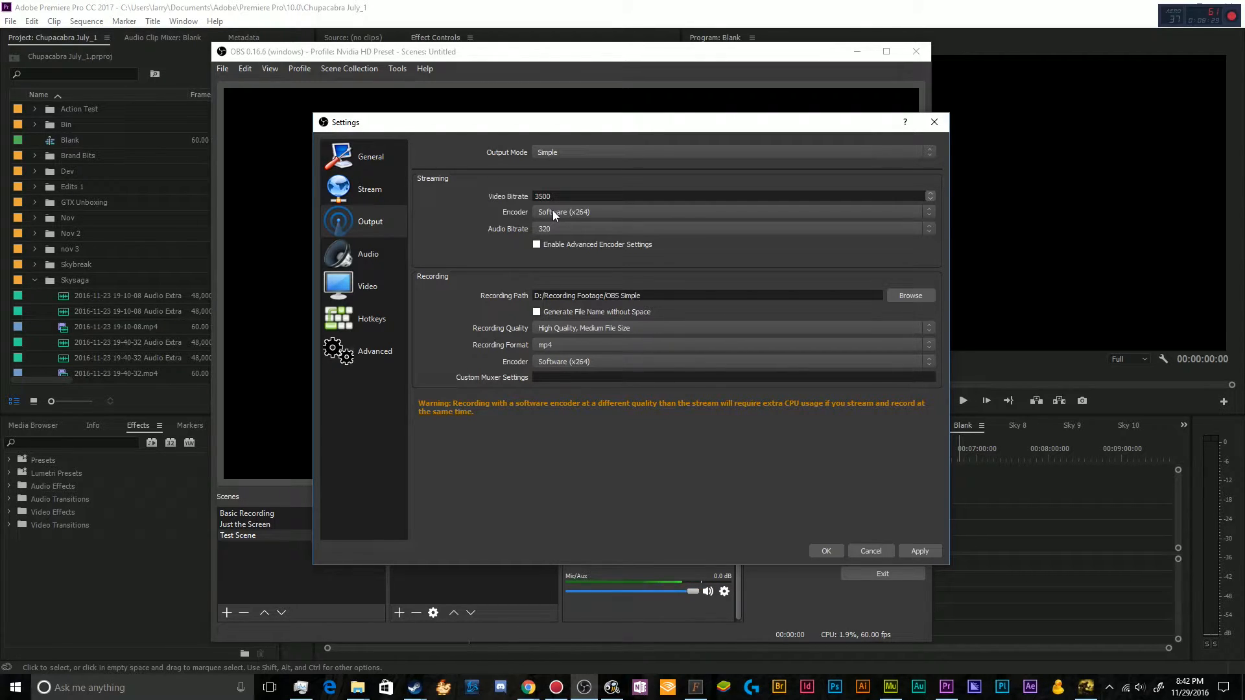
{"action": "left_click", "coordinate": [552, 210]}
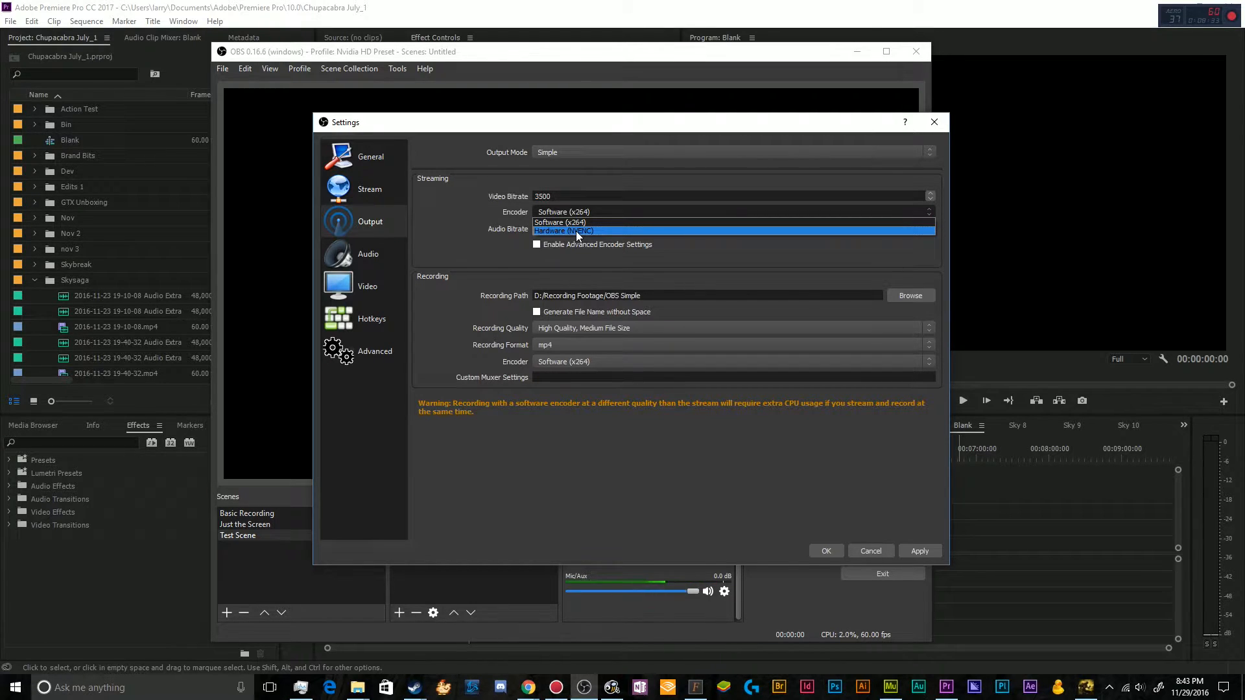
{"action": "left_click", "coordinate": [576, 231]}
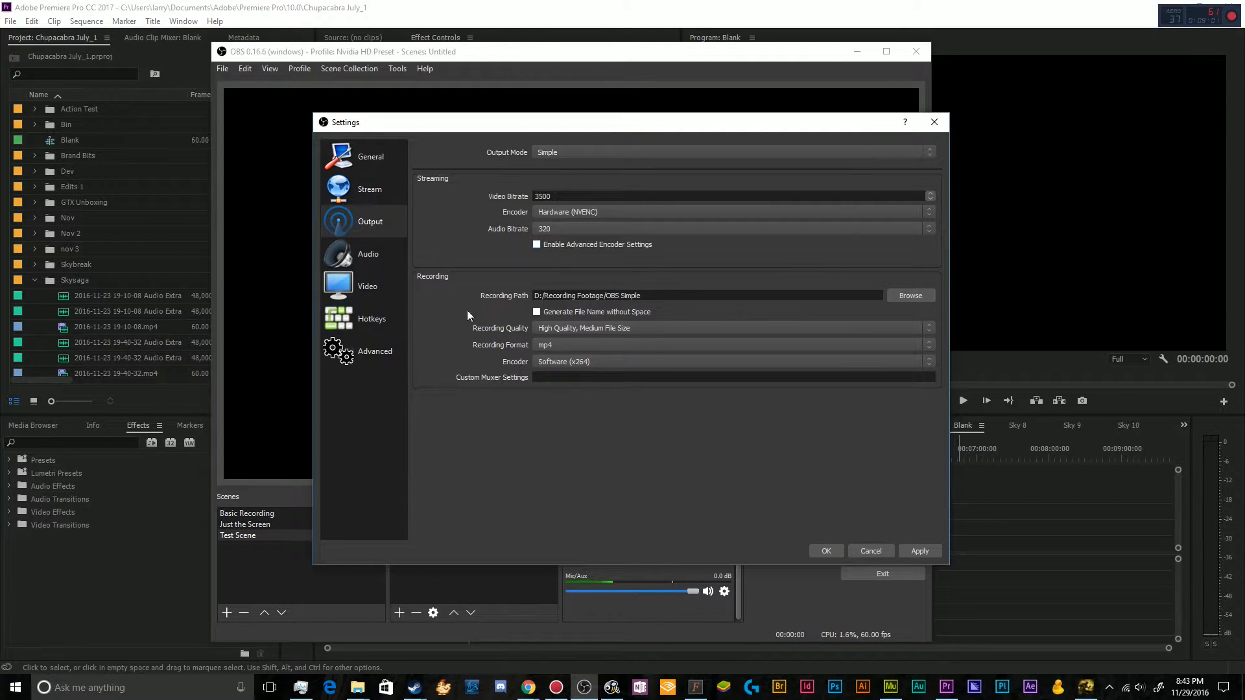
Step: Enable the advanced encoder settings, choose the High Performance encoder preset, and disable the advanced encoder settings again
{"action": "left_click", "coordinate": [536, 245]}
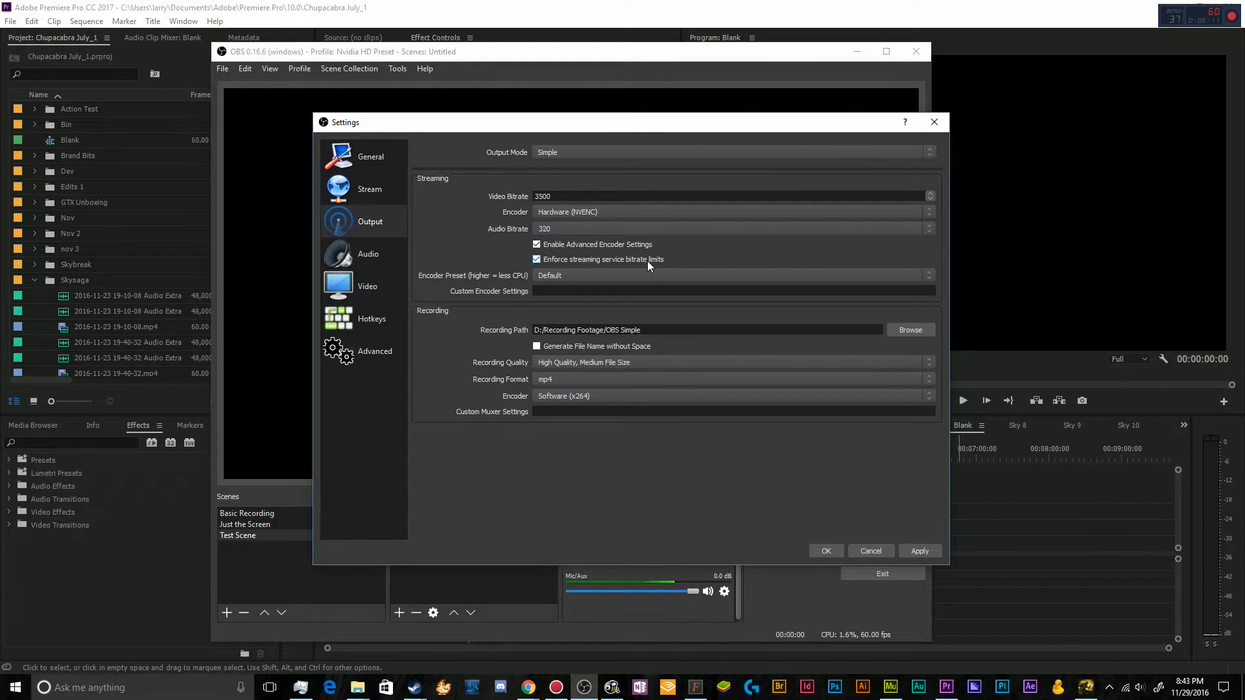
{"action": "left_click", "coordinate": [581, 276]}
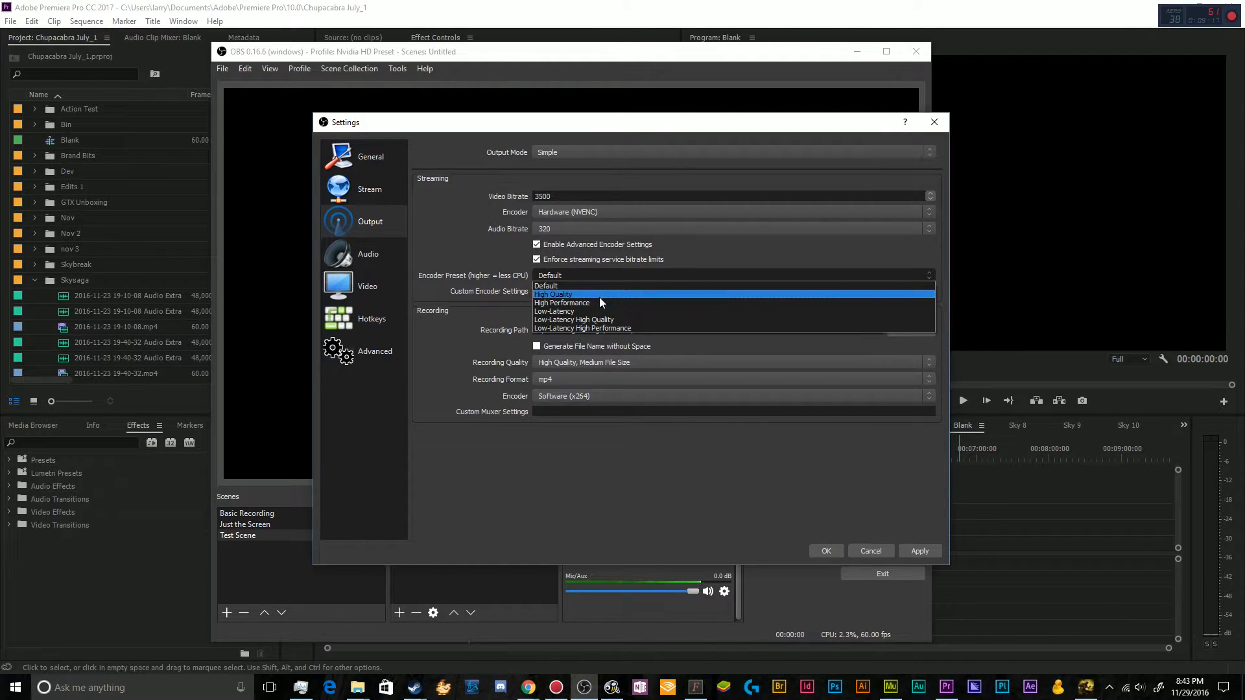
{"action": "left_click", "coordinate": [599, 302]}
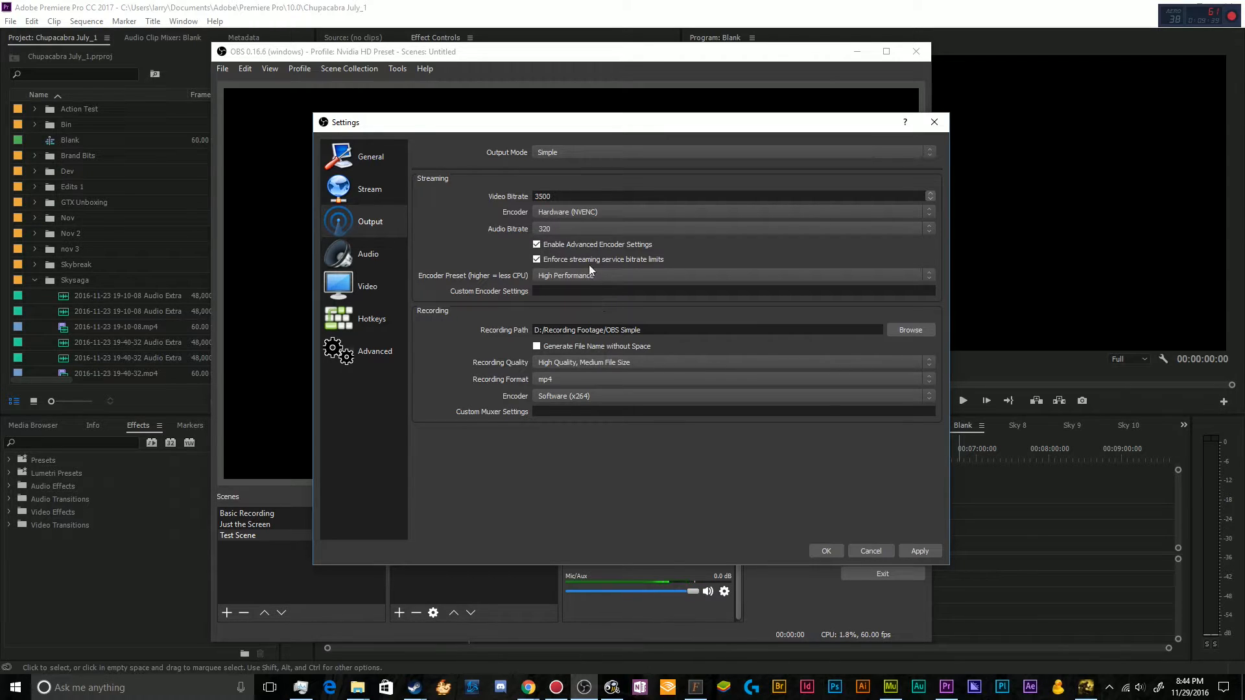
{"action": "left_click", "coordinate": [550, 244]}
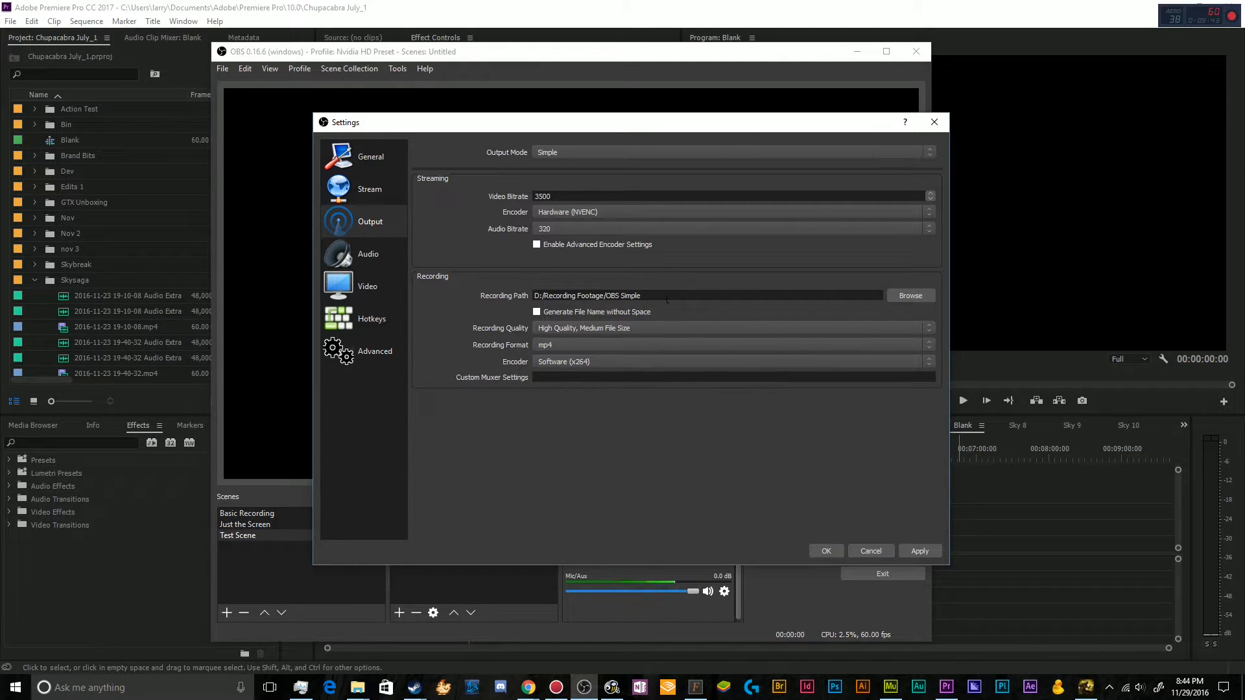
Step: Set the recording encoder to Hardware (NVENC)
{"action": "left_click", "coordinate": [565, 363]}
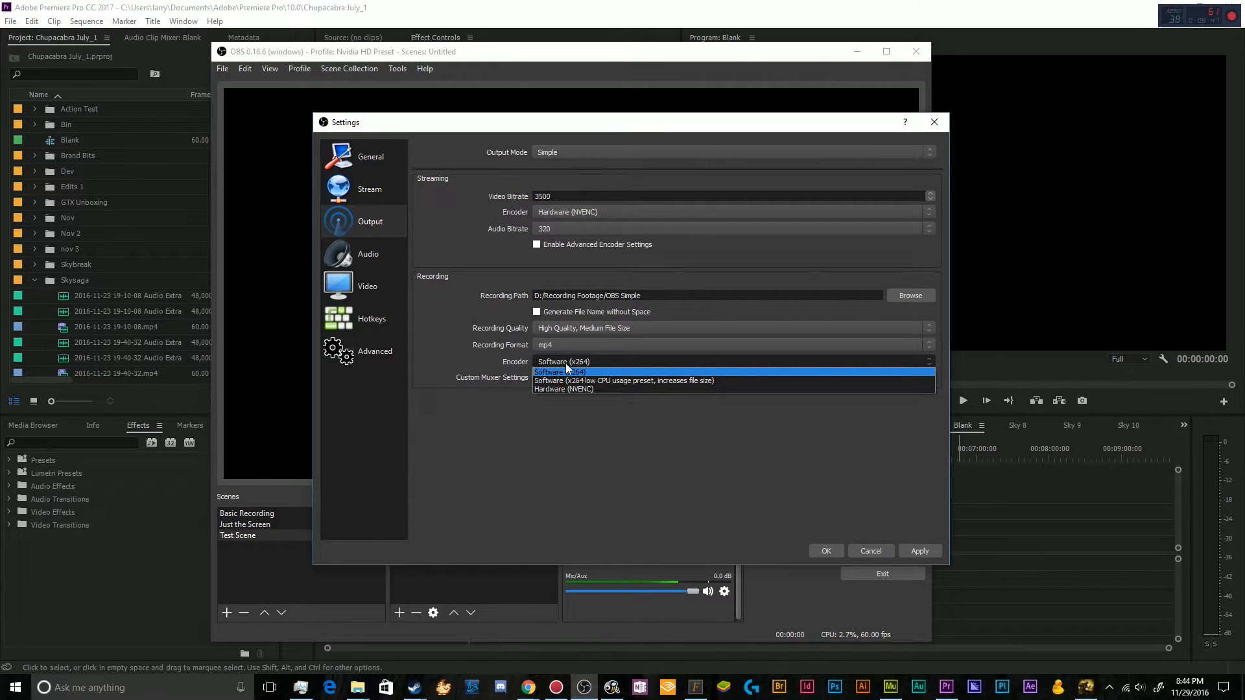
{"action": "left_click", "coordinate": [634, 387]}
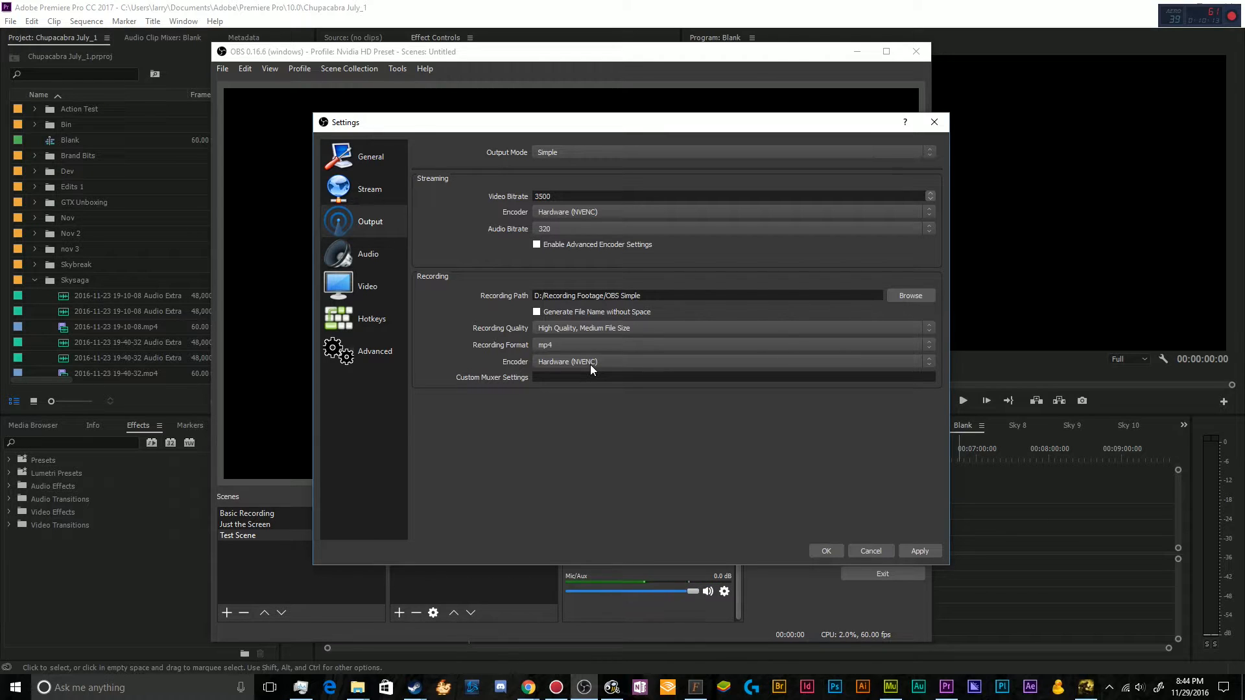
Step: Look through the Streaming, Recording and Audio pages of the Advanced output mode once more and return to Simple mode
{"action": "left_click", "coordinate": [592, 158]}
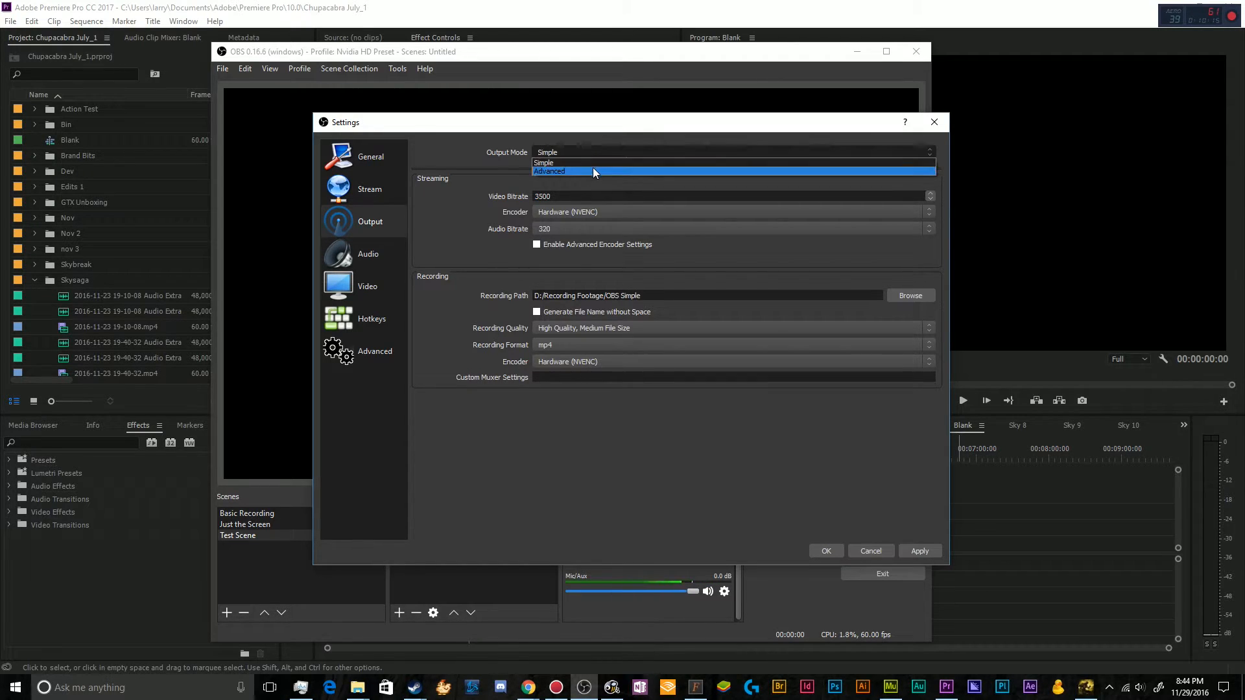
{"action": "left_click", "coordinate": [592, 168]}
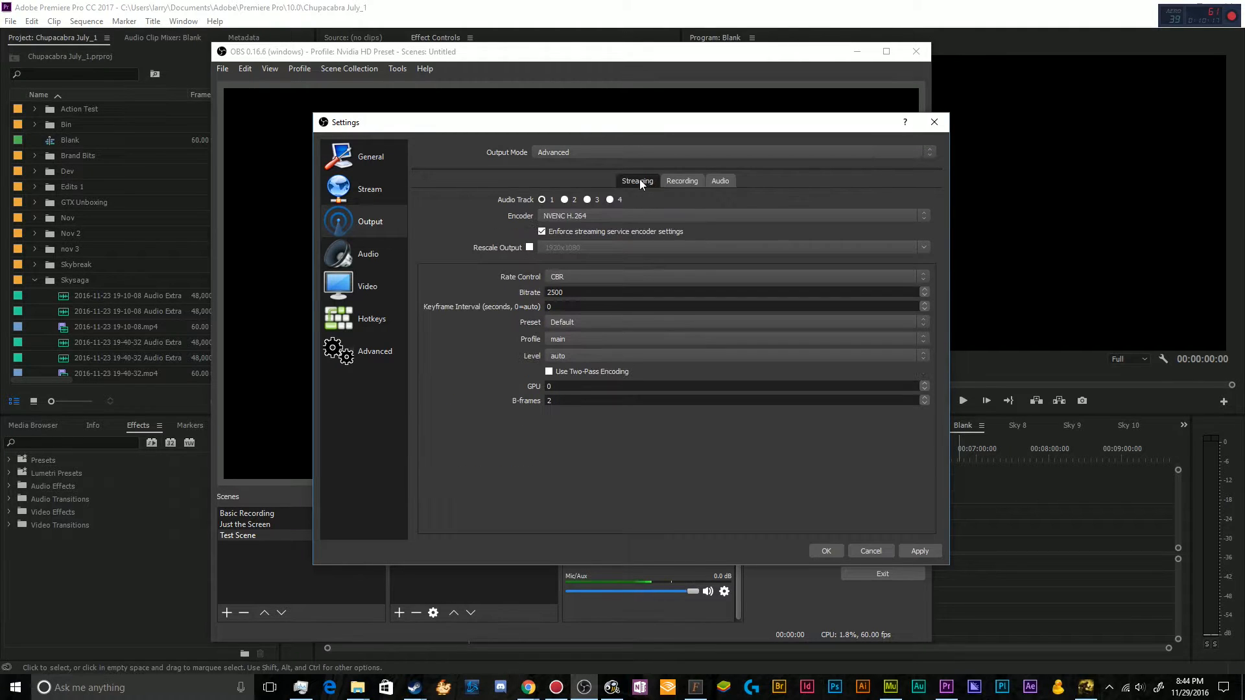
{"action": "left_click", "coordinate": [667, 177]}
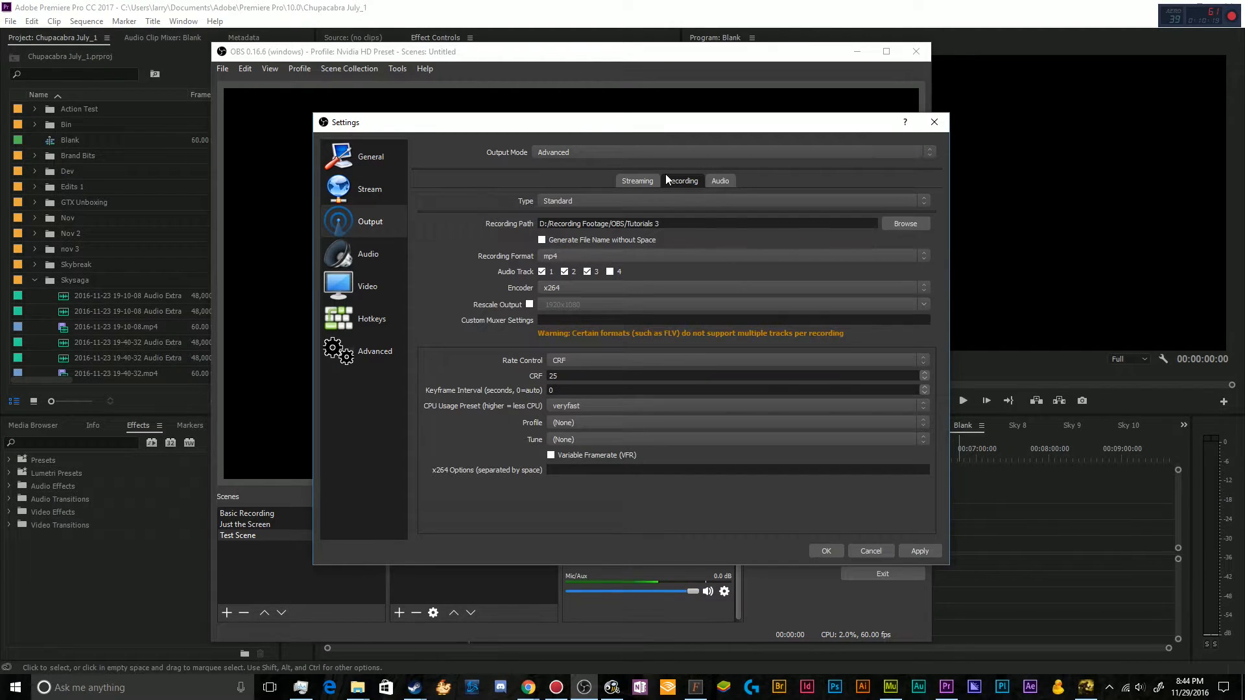
{"action": "left_click", "coordinate": [716, 180]}
{"action": "left_click", "coordinate": [674, 180]}
{"action": "left_click", "coordinate": [637, 180]}
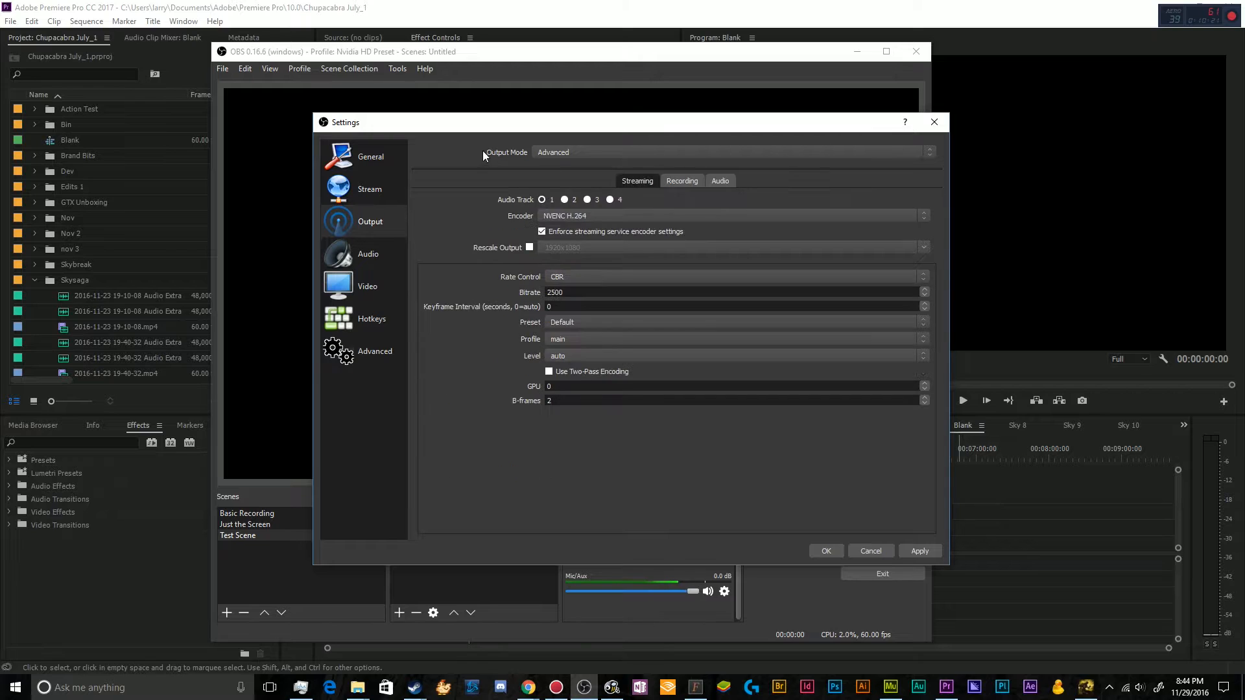
{"action": "left_click", "coordinate": [562, 151]}
{"action": "left_click", "coordinate": [563, 161]}
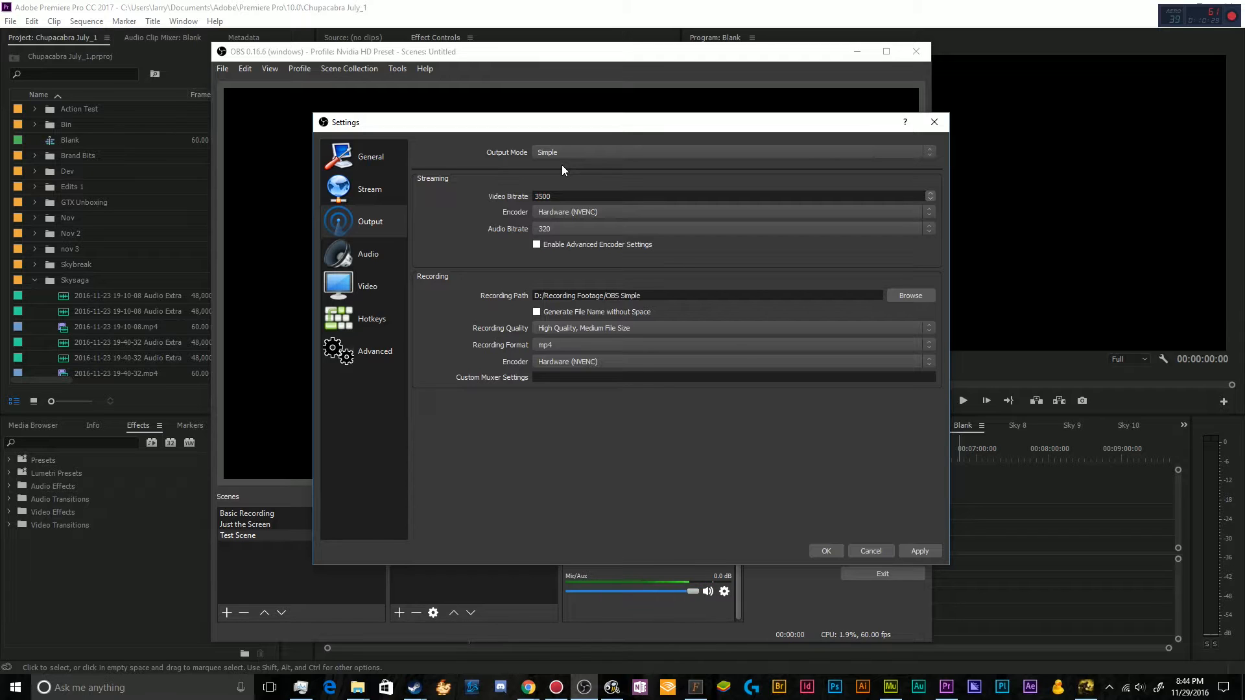
Step: Look over the streaming audio bitrate options and keep 320 selected
{"action": "left_click", "coordinate": [573, 227]}
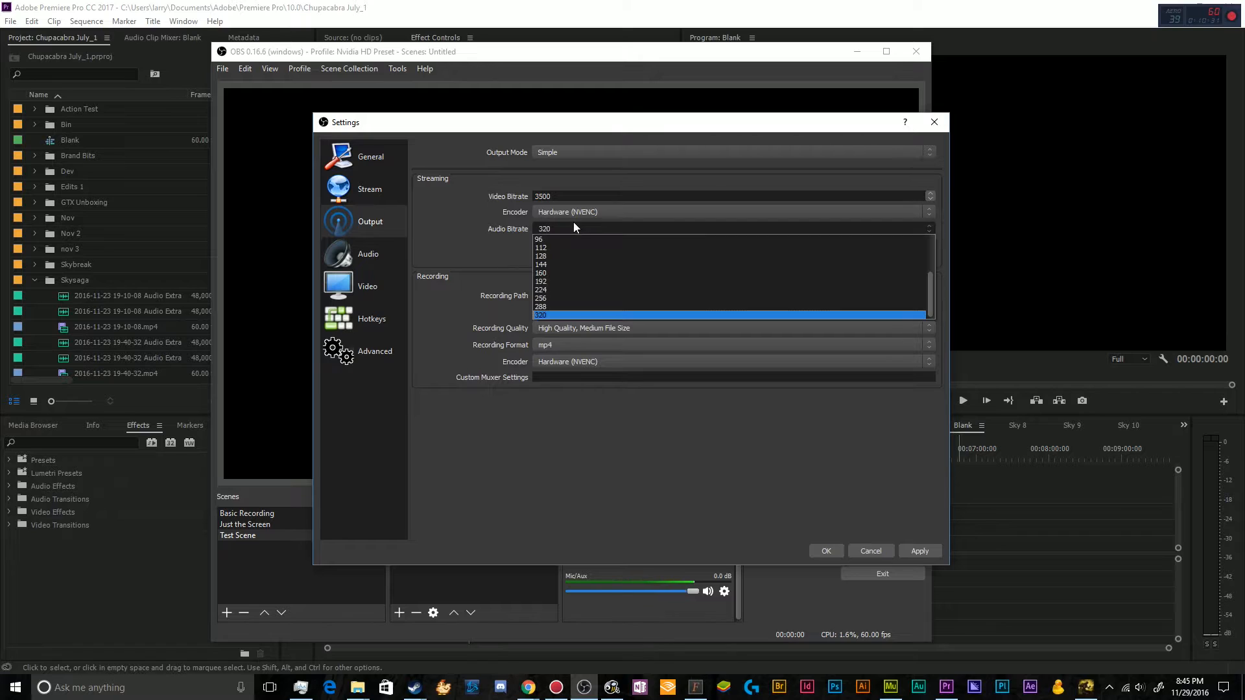
{"action": "left_click", "coordinate": [581, 313]}
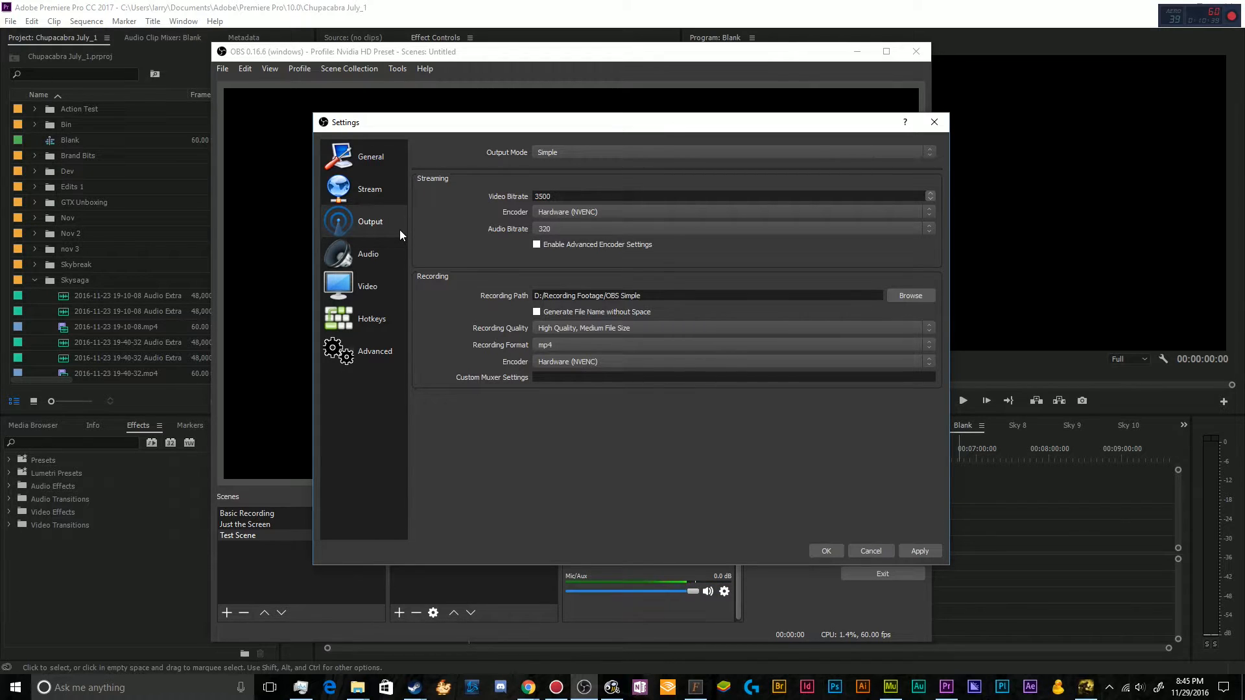
{"action": "left_click", "coordinate": [558, 228]}
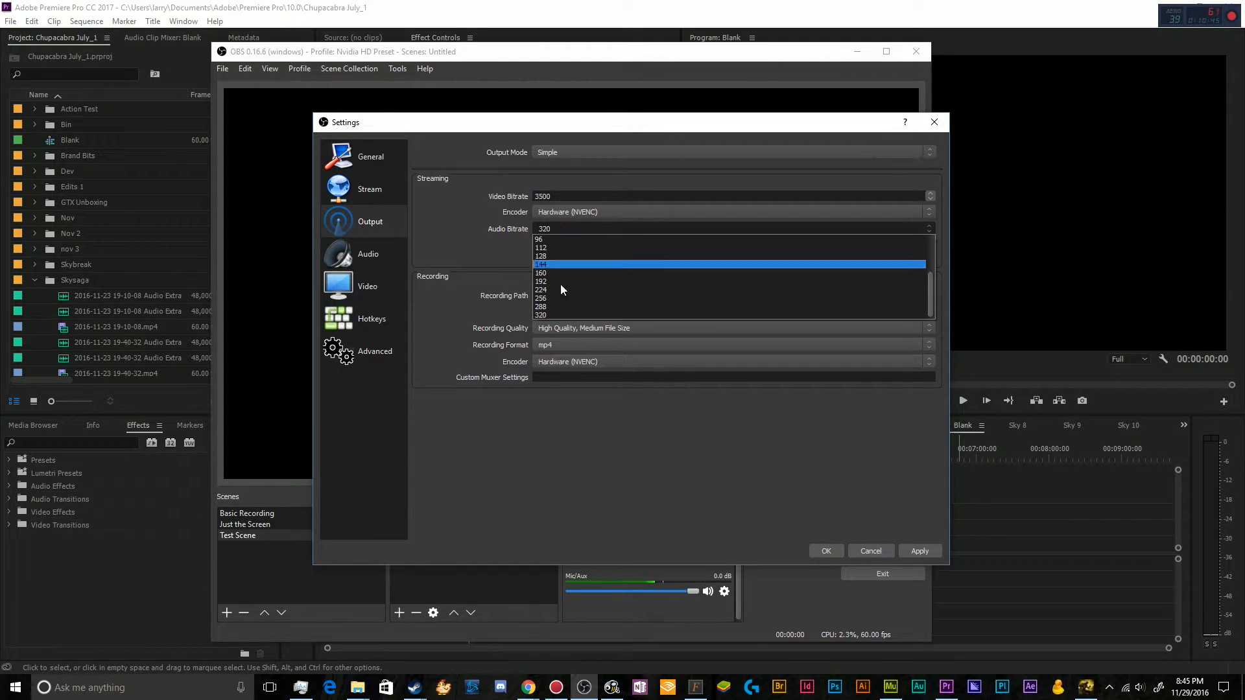
{"action": "left_click", "coordinate": [574, 316]}
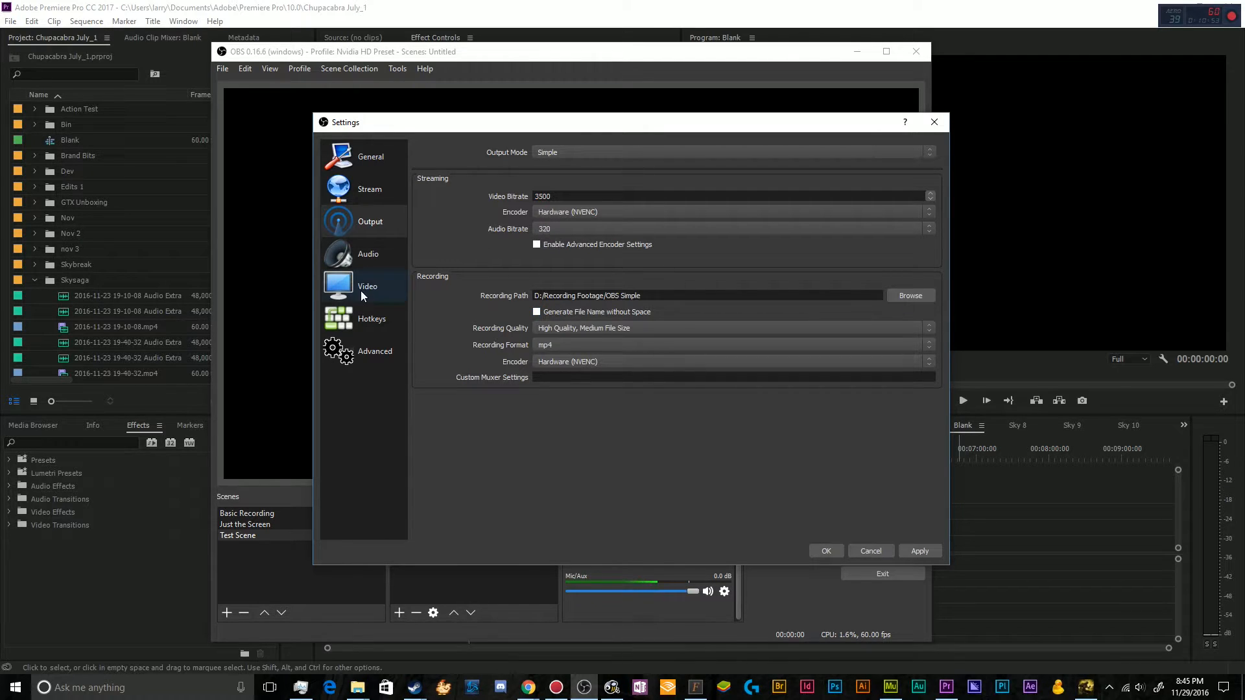
Step: Look over the audio sample rate and channel options, keeping 48khz and Stereo
{"action": "left_click", "coordinate": [365, 253]}
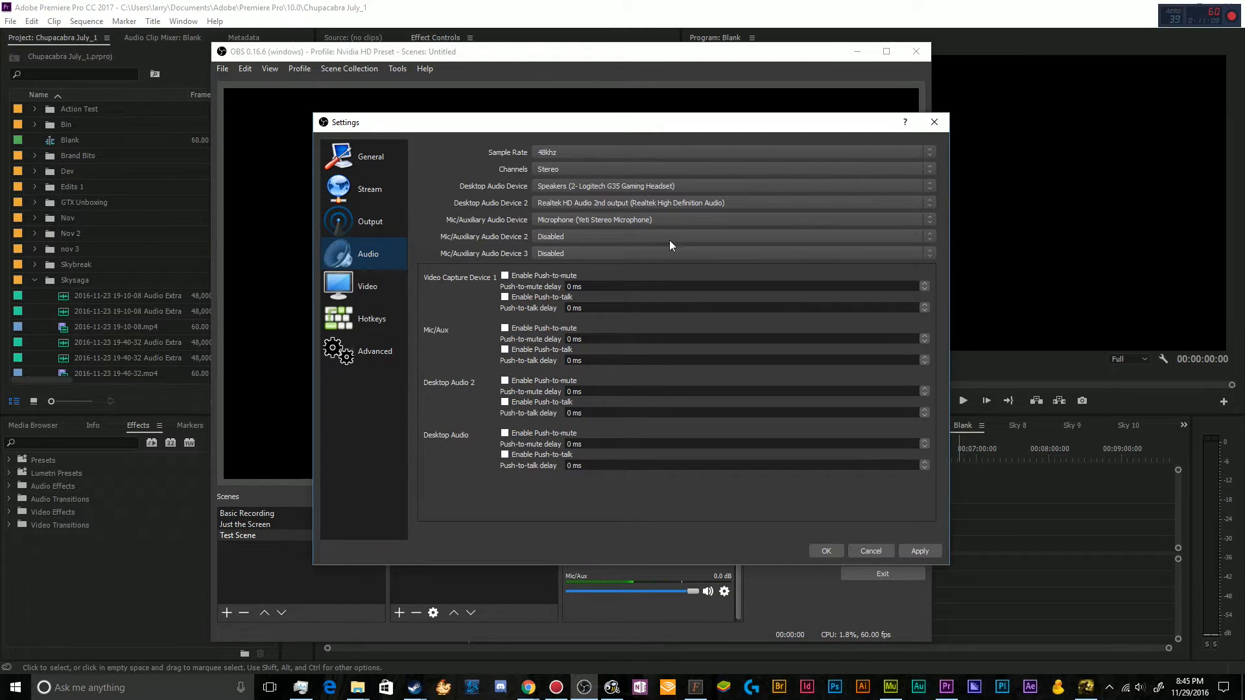
{"action": "left_click", "coordinate": [586, 147]}
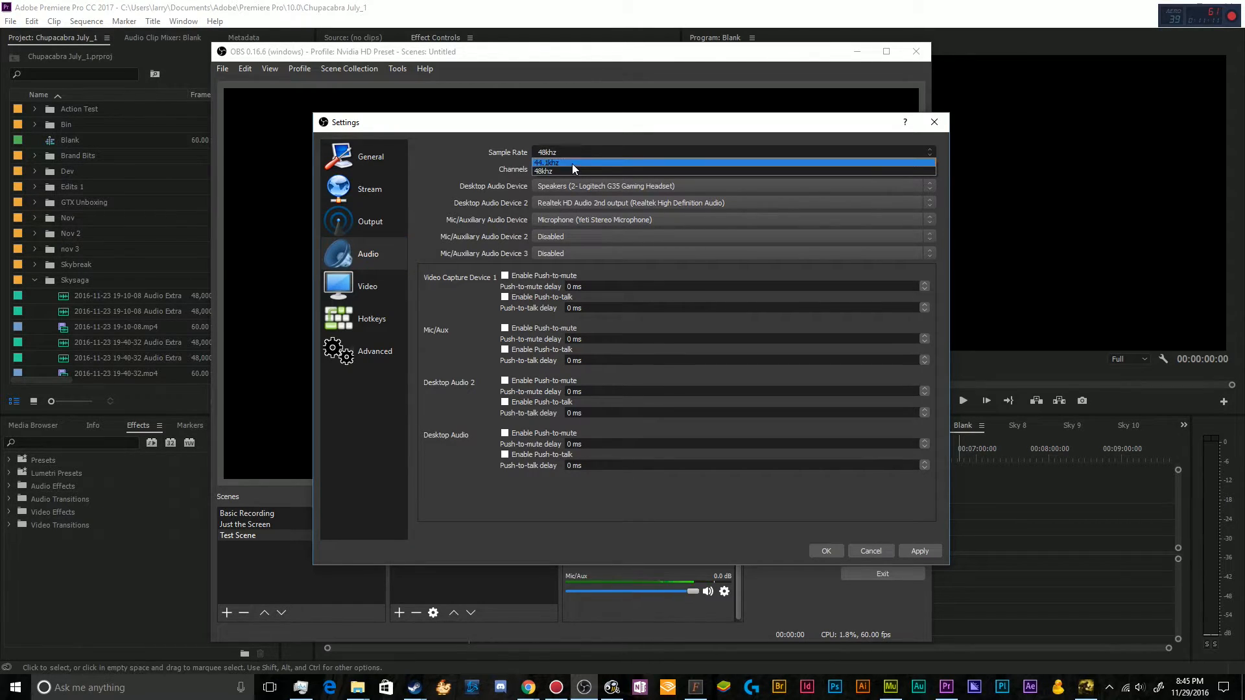
{"action": "left_click", "coordinate": [571, 170]}
{"action": "left_click", "coordinate": [565, 169]}
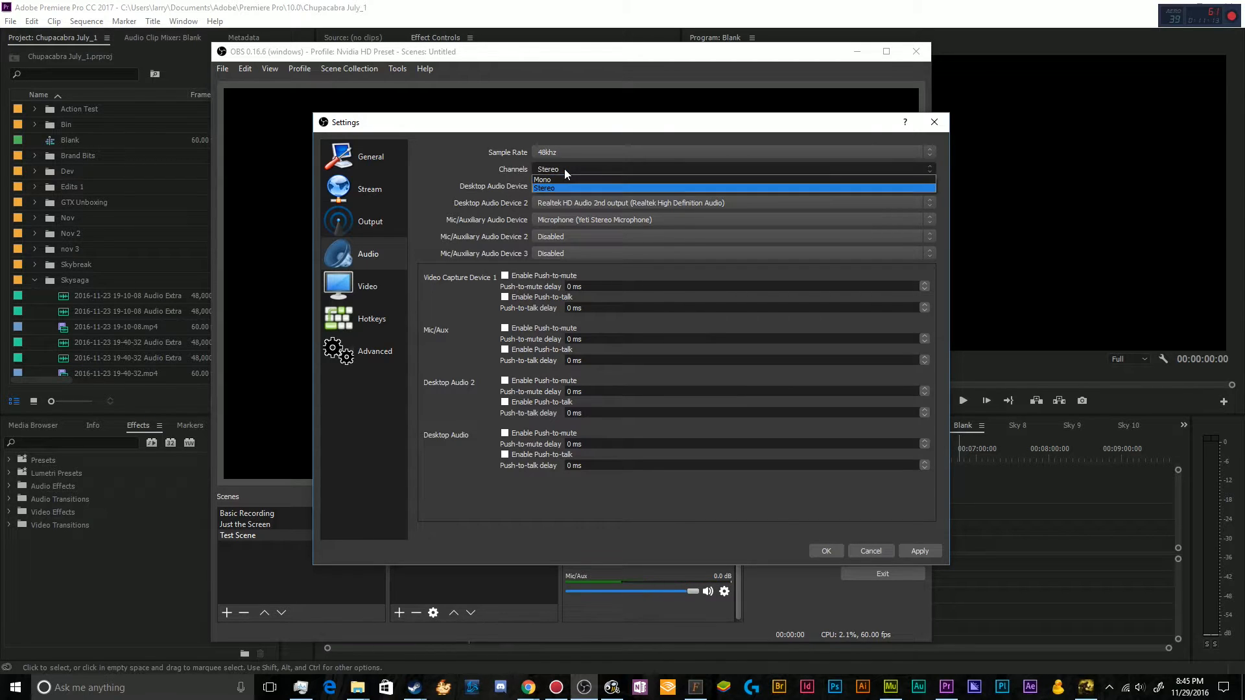
{"action": "left_click", "coordinate": [561, 188]}
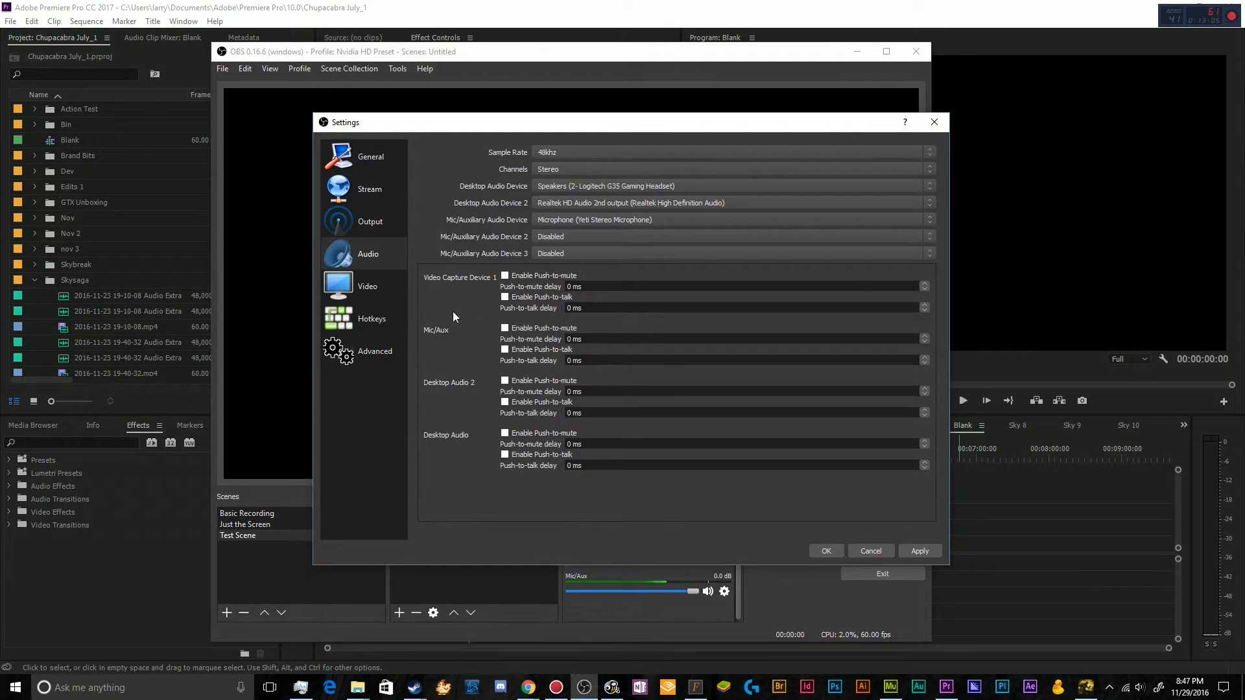
Step: Clear the Start Recording and Stop Recording hotkeys and apply the change
{"action": "left_click", "coordinate": [369, 322]}
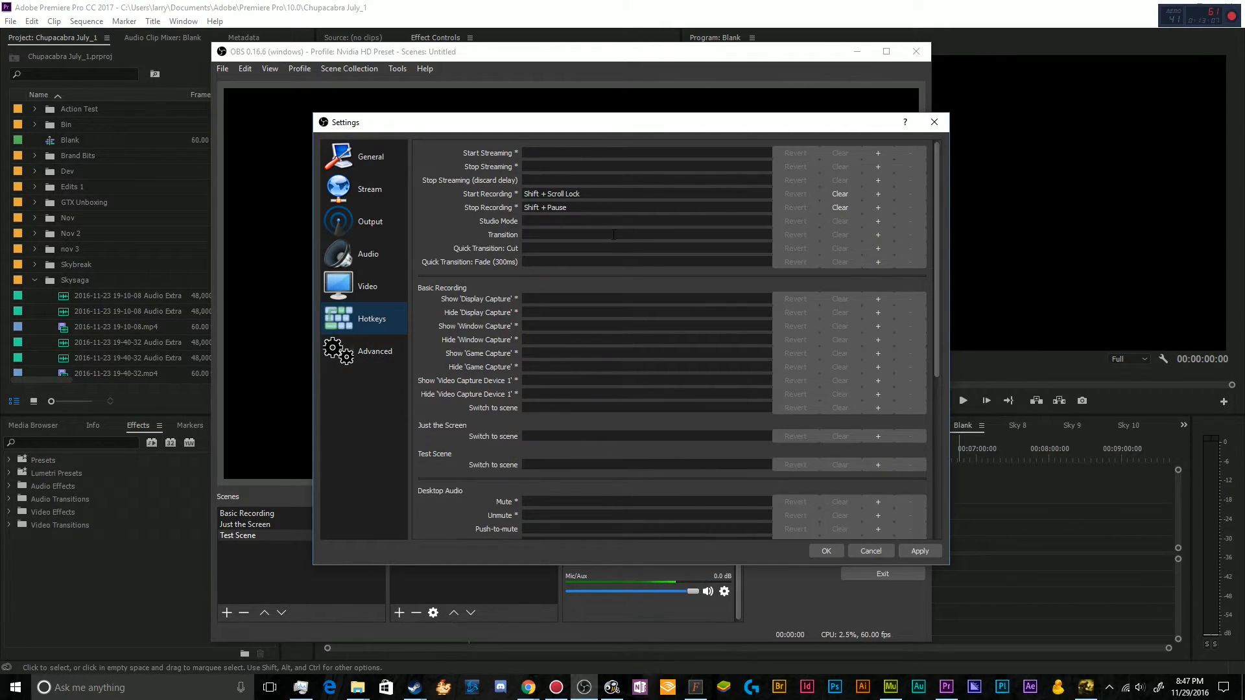
{"action": "scroll", "coordinate": [428, 183], "scroll_direction": "down", "scroll_amount": 6}
{"action": "scroll", "coordinate": [442, 251], "scroll_direction": "up", "scroll_amount": 6}
{"action": "scroll", "coordinate": [572, 305], "scroll_direction": "down", "scroll_amount": 6}
{"action": "scroll", "coordinate": [572, 305], "scroll_direction": "up", "scroll_amount": 6}
{"action": "key", "text": "shift"}
{"action": "left_click", "coordinate": [840, 194]}
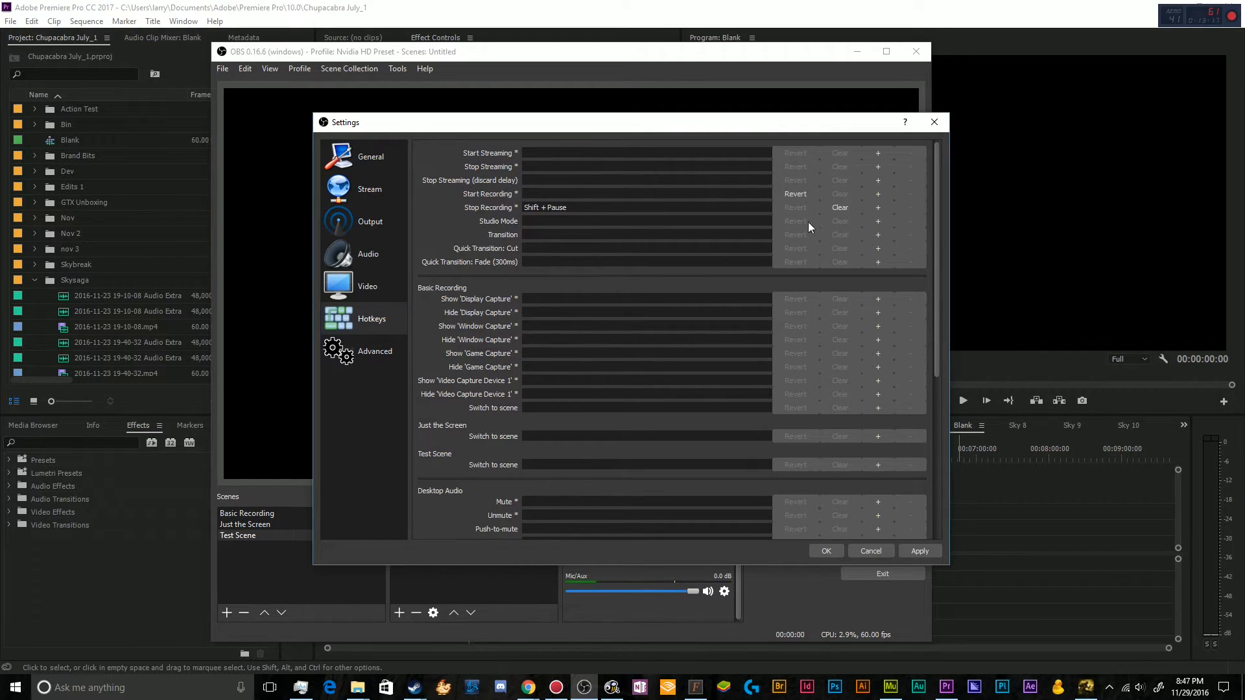
{"action": "left_click", "coordinate": [840, 207]}
{"action": "left_click", "coordinate": [919, 551]}
Step: Look over the output (scaled) resolution options in the video settings and keep 1920x1080
{"action": "left_click", "coordinate": [357, 290]}
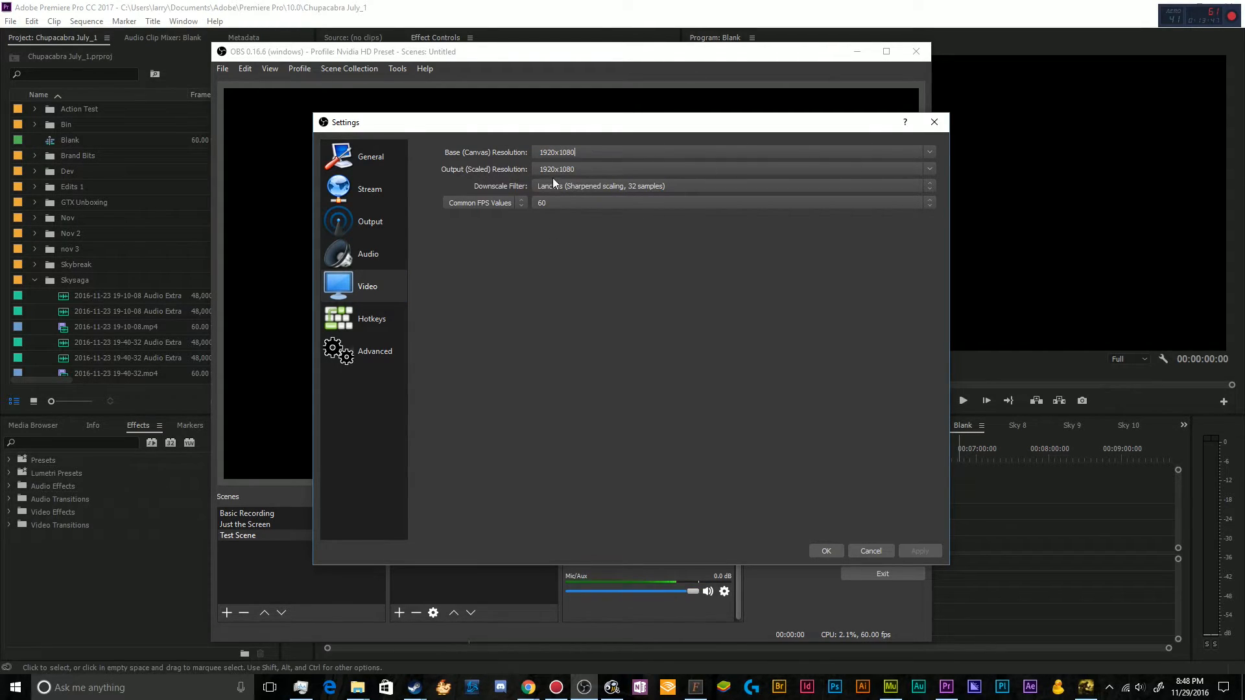
{"action": "left_click", "coordinate": [929, 168]}
{"action": "left_click", "coordinate": [929, 168]}
{"action": "left_click", "coordinate": [930, 168]}
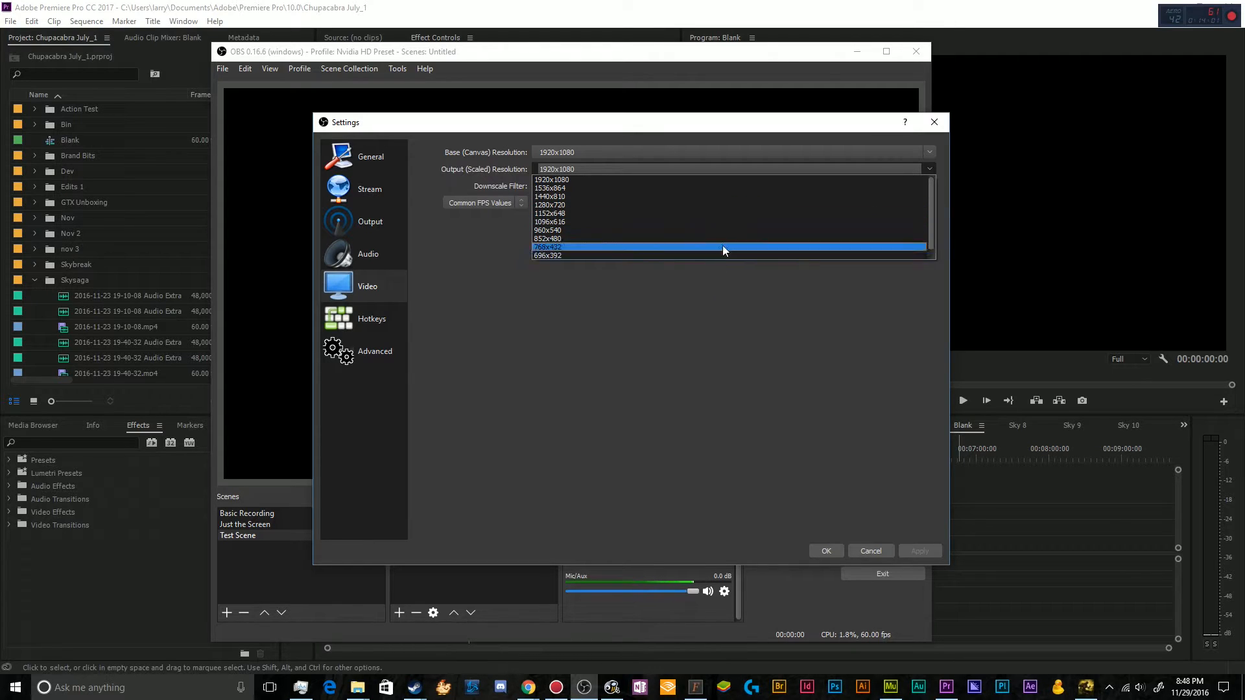
{"action": "left_click", "coordinate": [716, 179]}
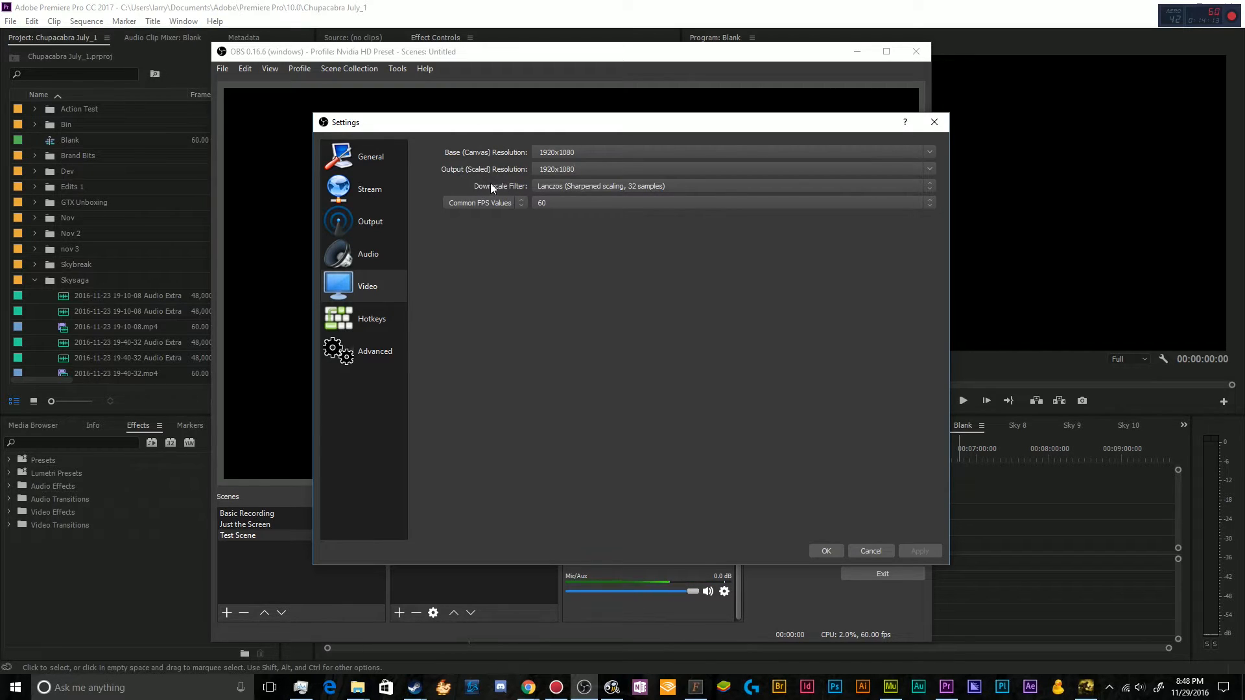
Step: Try the Bilinear downscale filter and return to Lanczos (Sharpened scaling, 32 samples)
{"action": "left_click", "coordinate": [595, 186]}
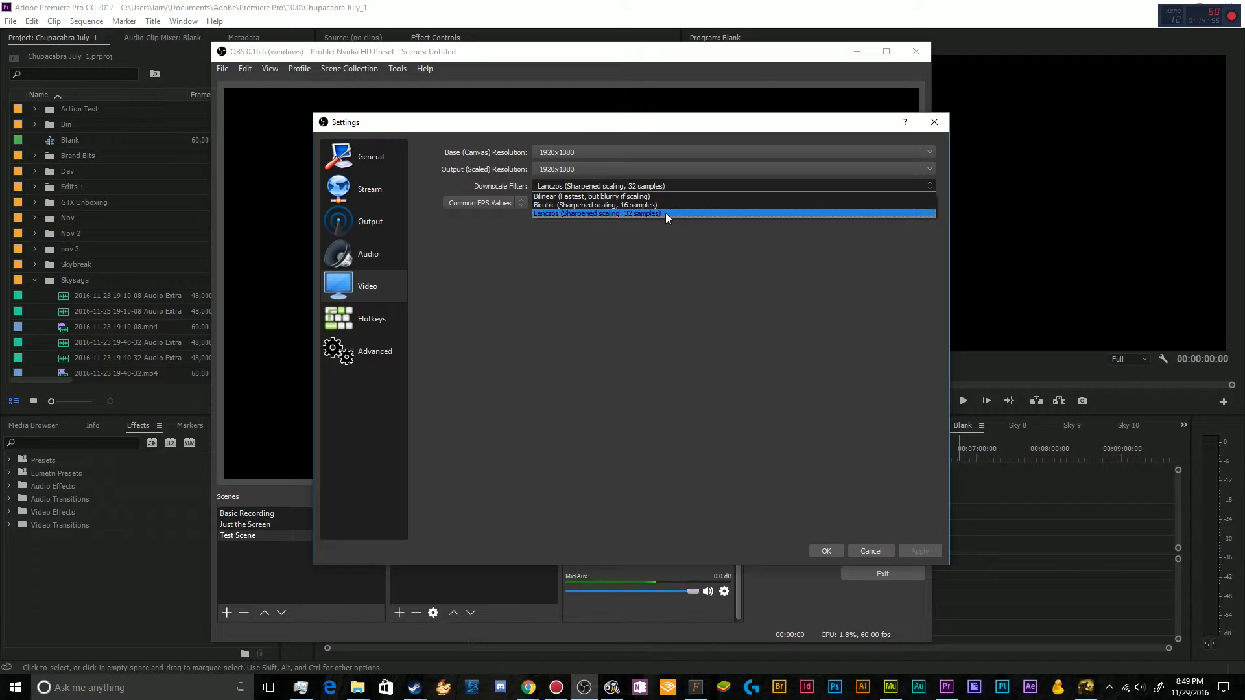
{"action": "left_click", "coordinate": [559, 213]}
{"action": "left_click", "coordinate": [582, 186]}
{"action": "left_click", "coordinate": [581, 196]}
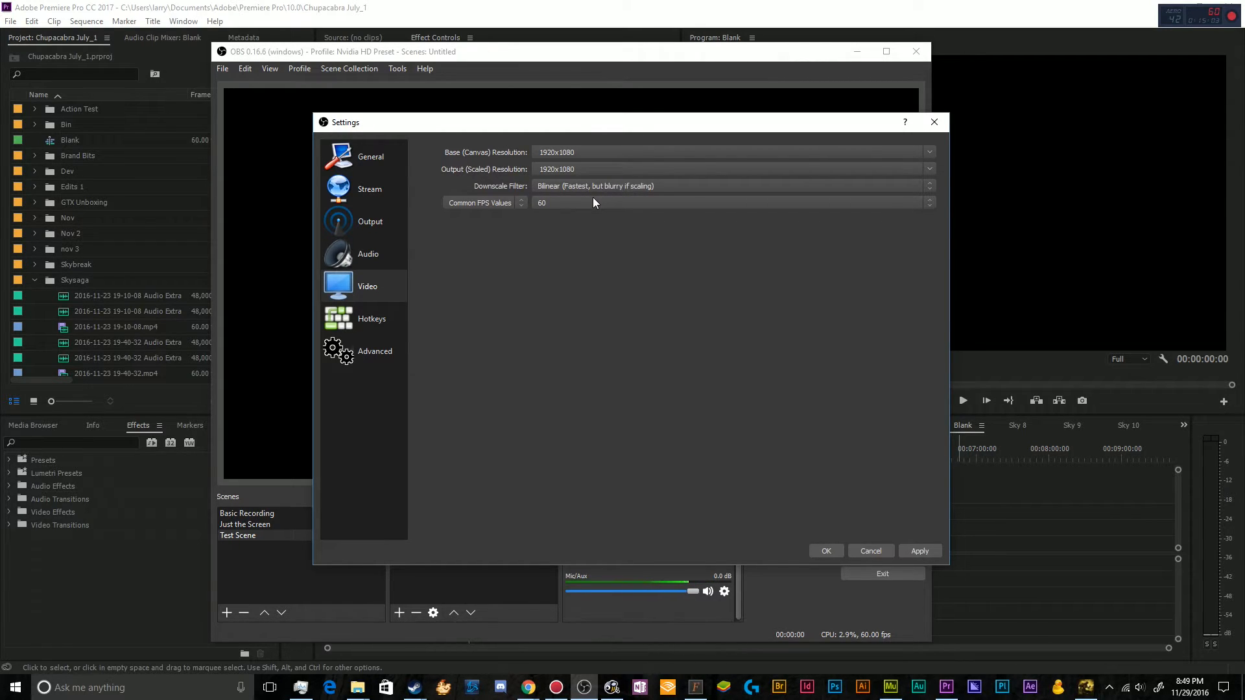
{"action": "left_click", "coordinate": [588, 186]}
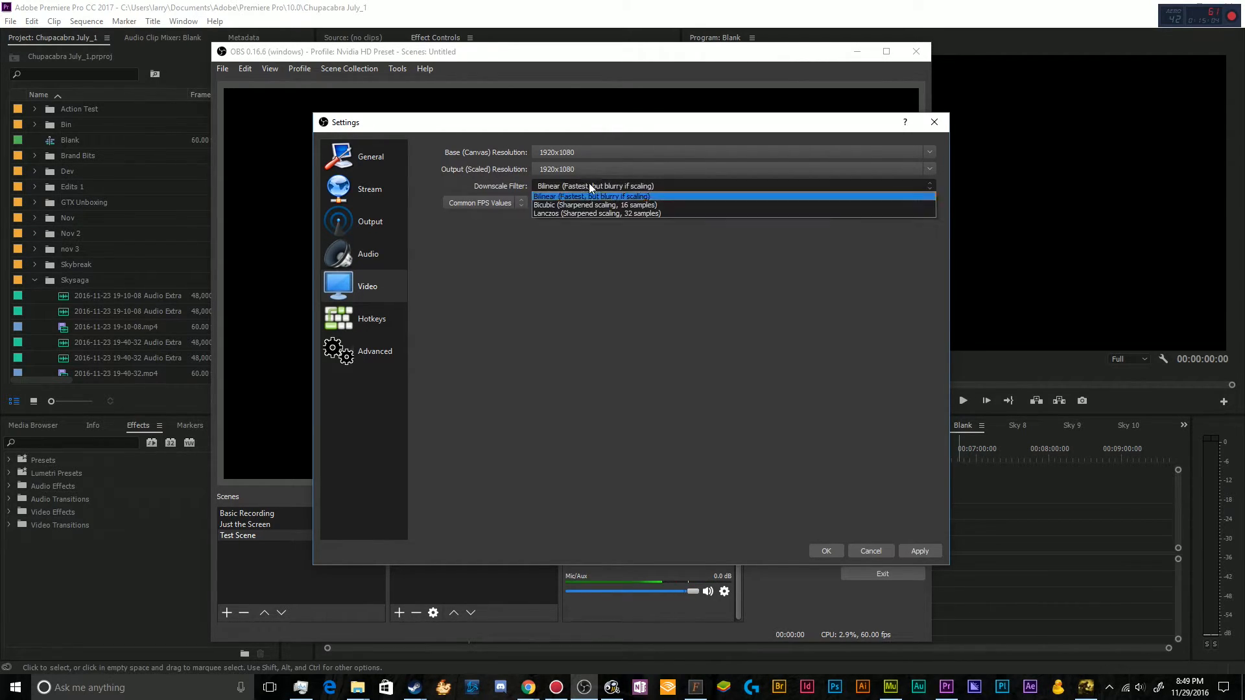
{"action": "left_click", "coordinate": [570, 213]}
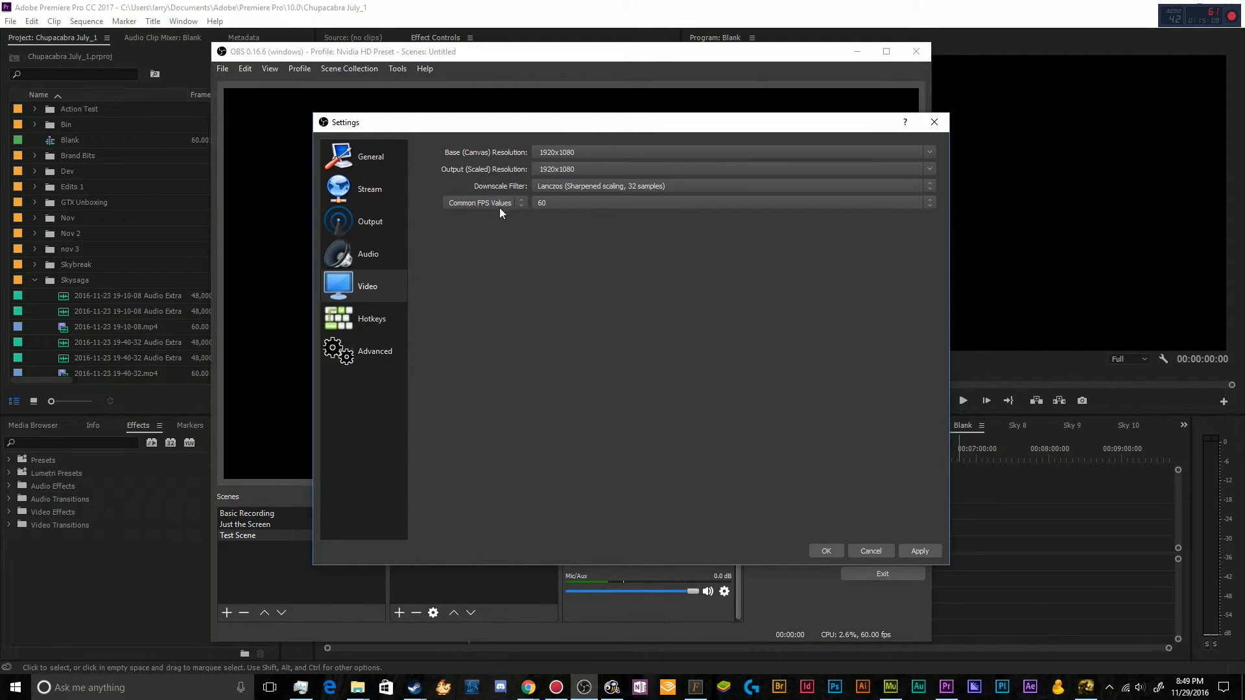
Step: Look over the frame rate values and FPS value types, keeping Common FPS Values at 60
{"action": "left_click", "coordinate": [542, 205]}
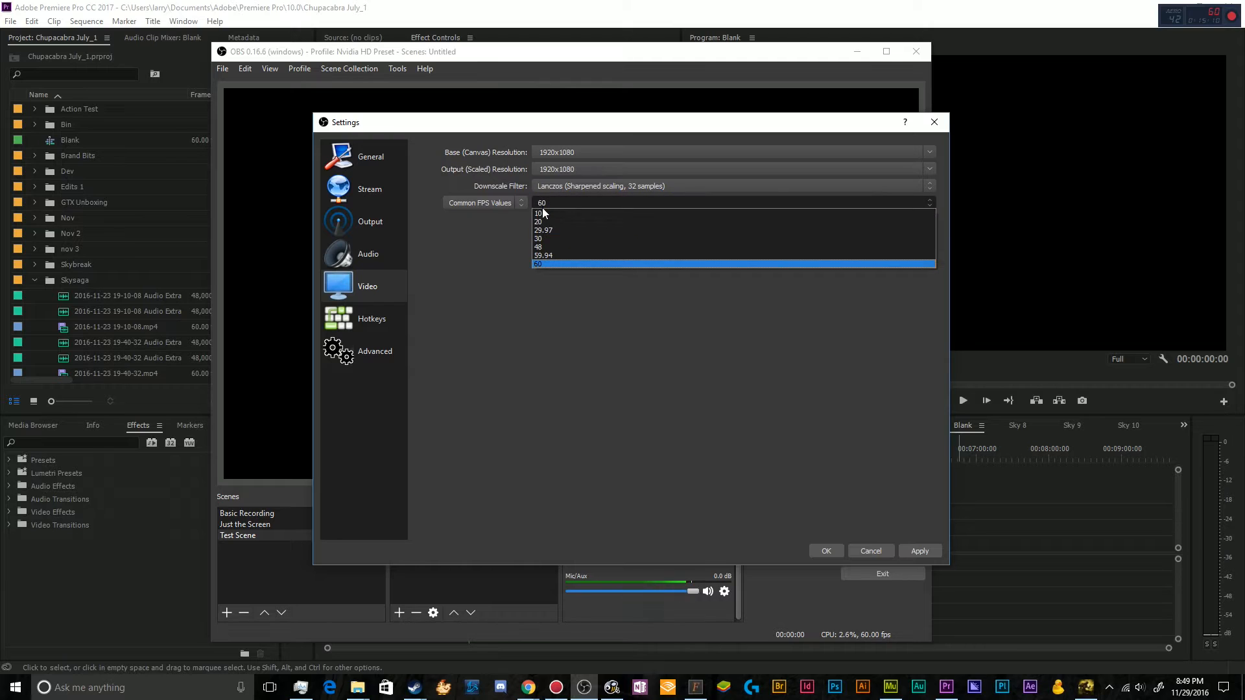
{"action": "left_click", "coordinate": [541, 263]}
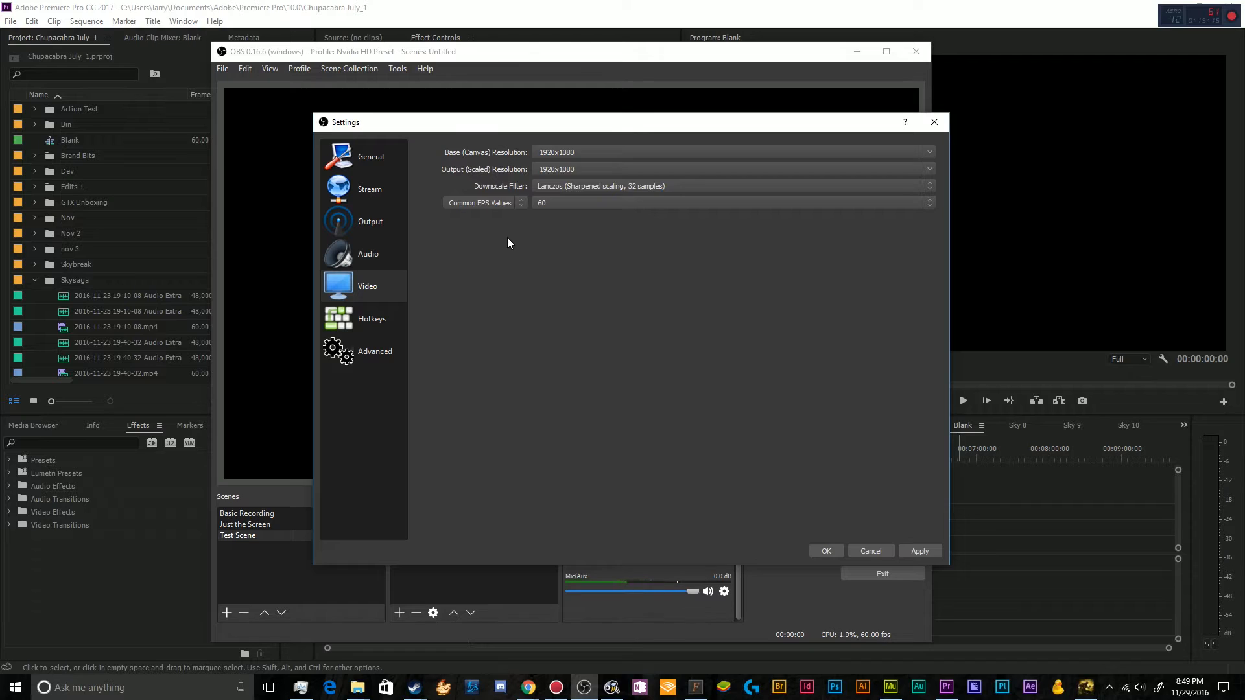
{"action": "left_click", "coordinate": [503, 204]}
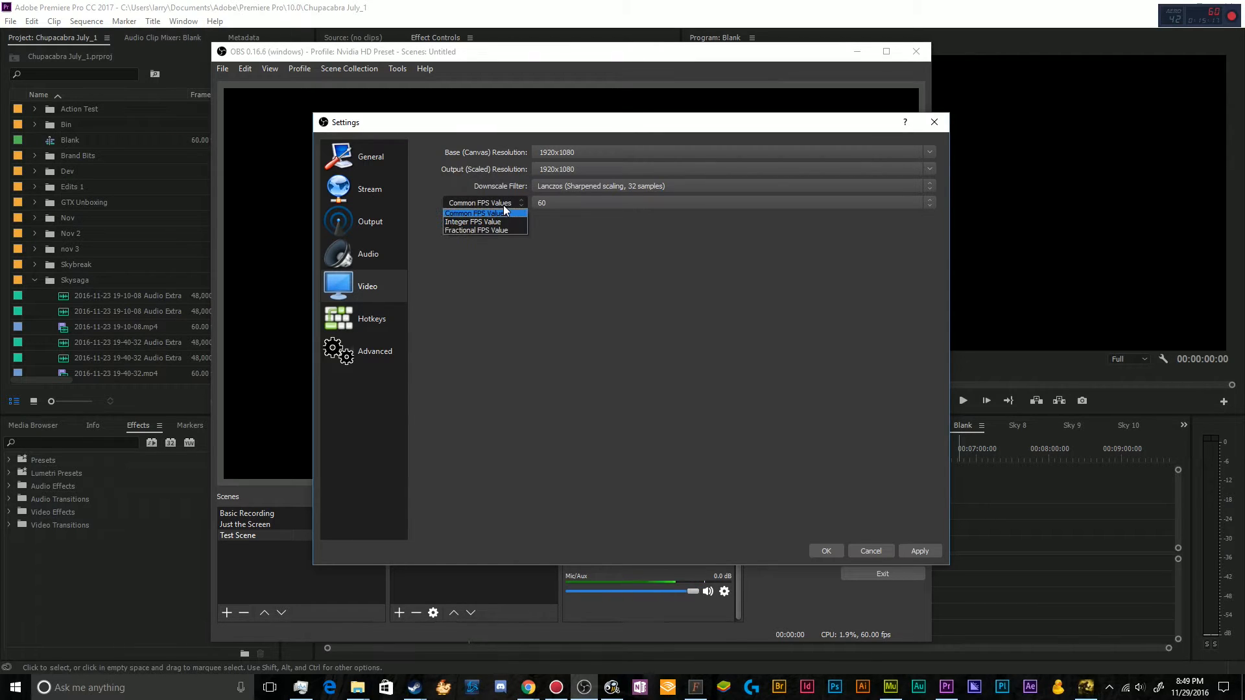
{"action": "left_click", "coordinate": [502, 223]}
{"action": "left_click", "coordinate": [485, 205]}
{"action": "left_click", "coordinate": [485, 214]}
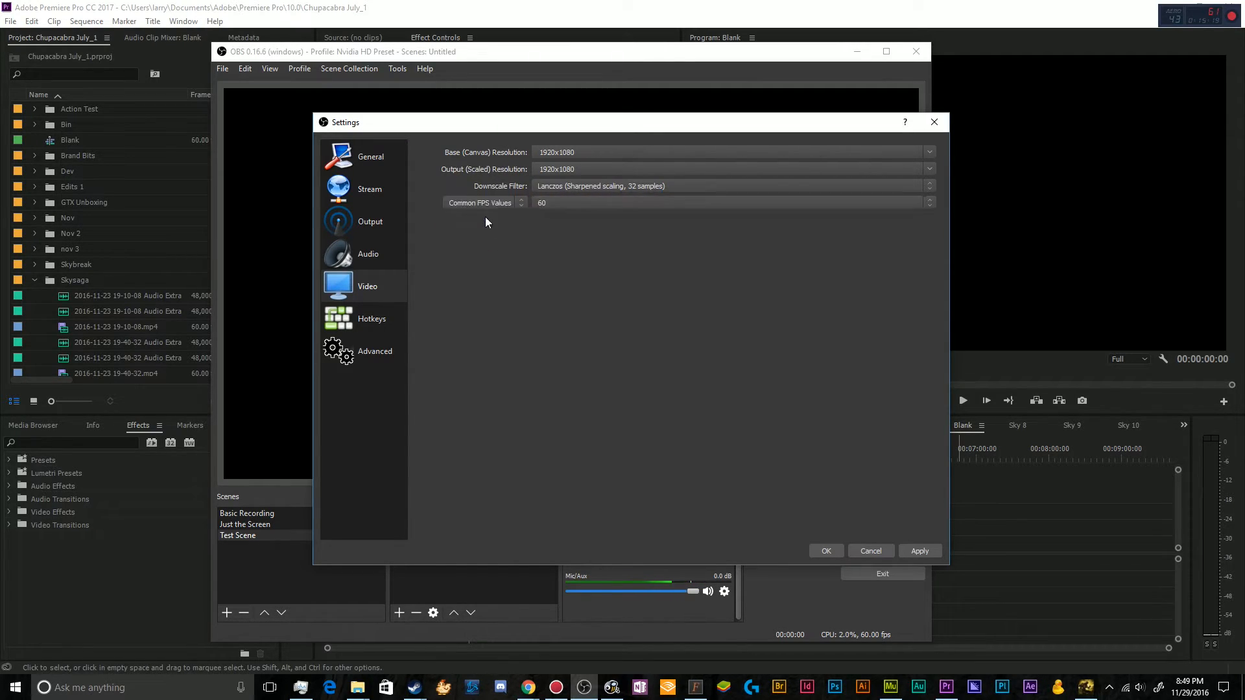
{"action": "left_click", "coordinate": [570, 204]}
{"action": "left_click", "coordinate": [566, 263]}
{"action": "left_click", "coordinate": [571, 207]}
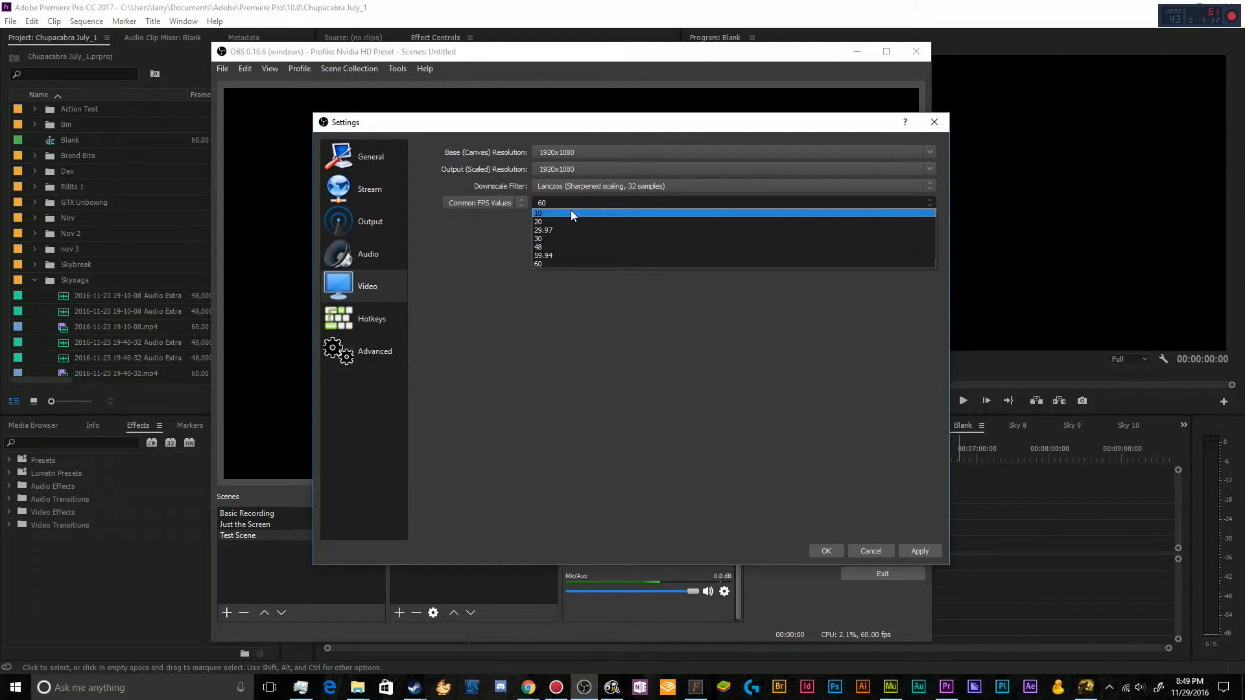
{"action": "left_click", "coordinate": [565, 264]}
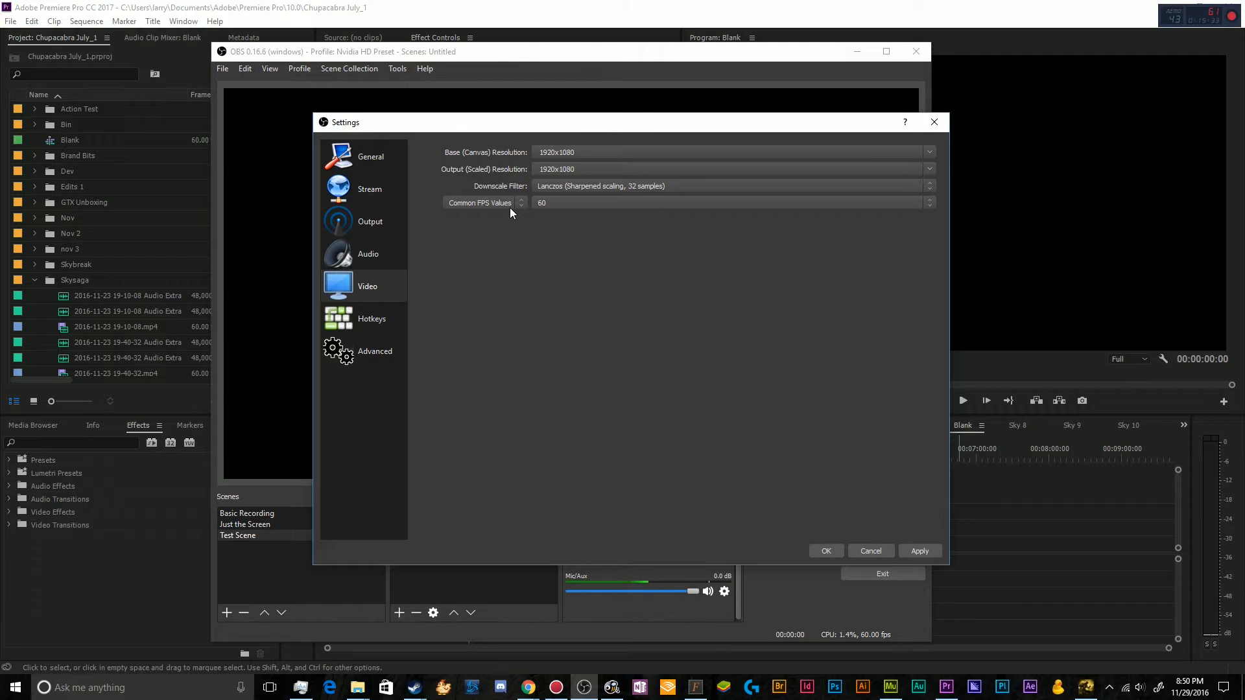
Step: Try a common FPS value of 30 and return it to 60
{"action": "left_click", "coordinate": [567, 197]}
{"action": "left_click", "coordinate": [567, 197]}
{"action": "left_click", "coordinate": [567, 199]}
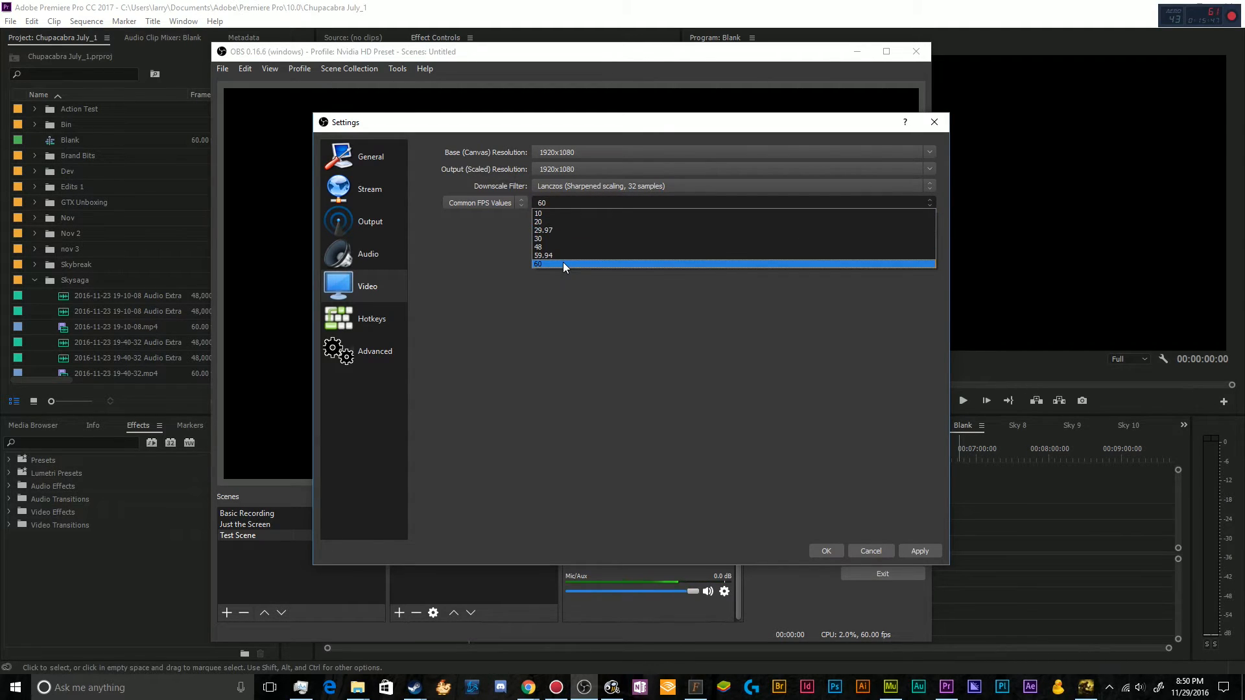
{"action": "left_click", "coordinate": [564, 239]}
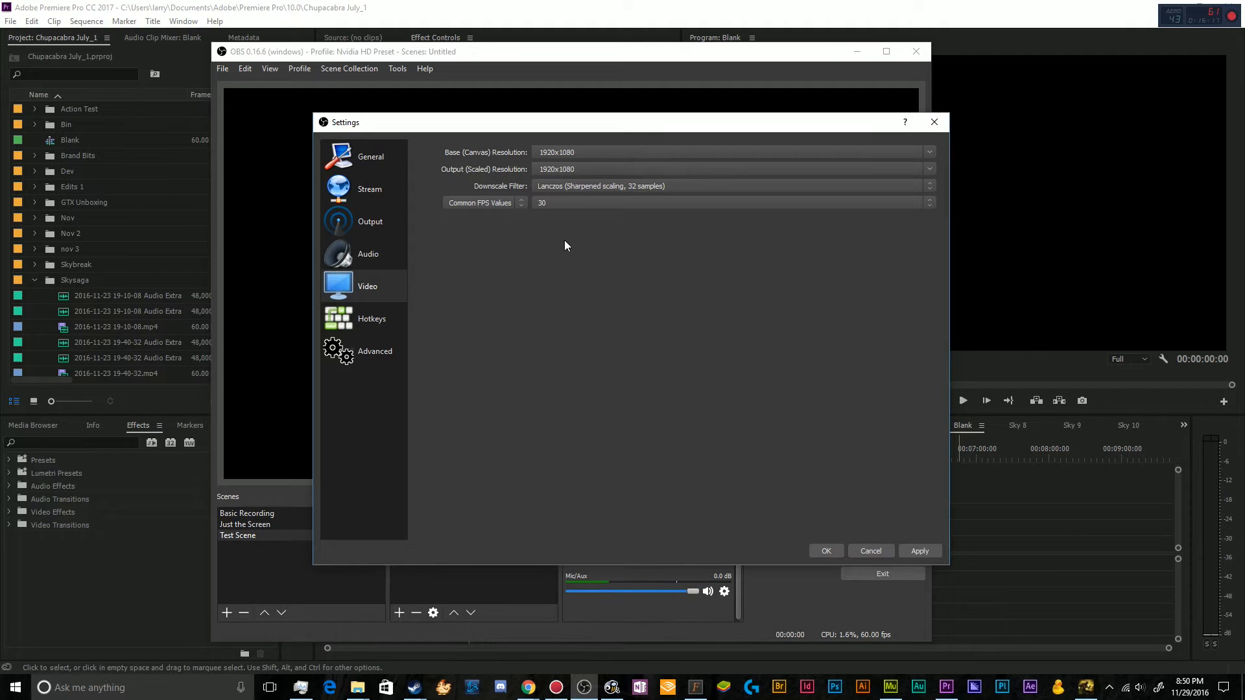
{"action": "left_click", "coordinate": [566, 203]}
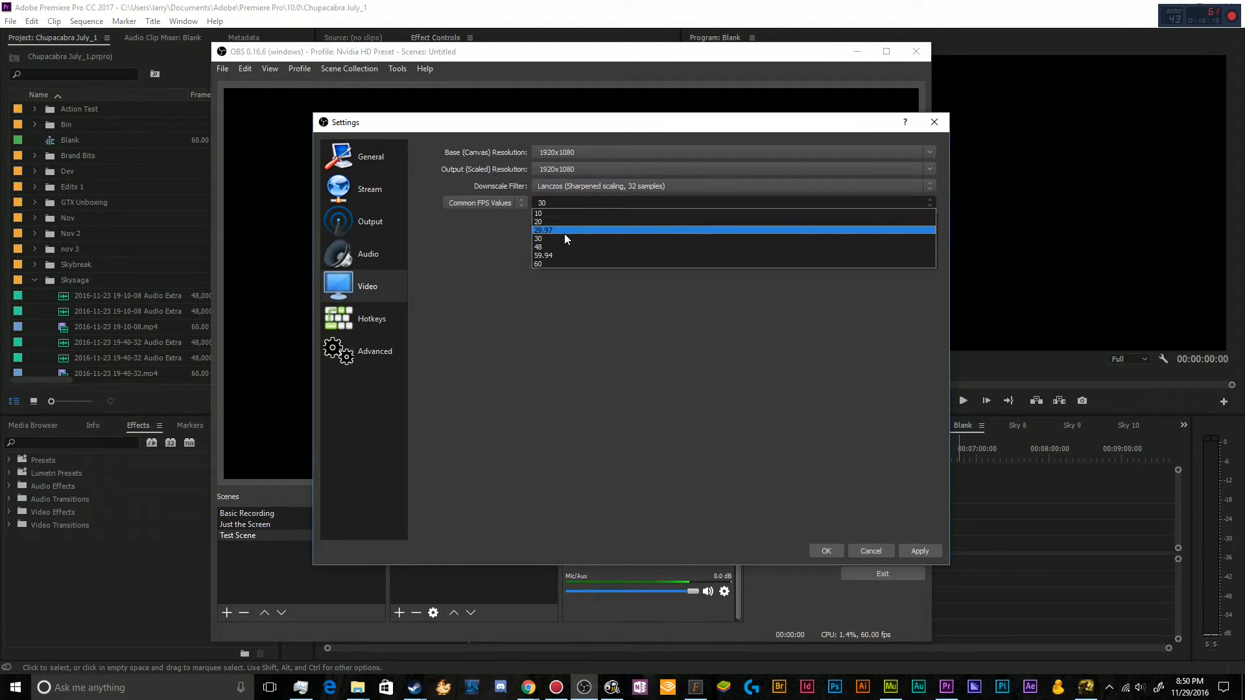
{"action": "left_click", "coordinate": [565, 239]}
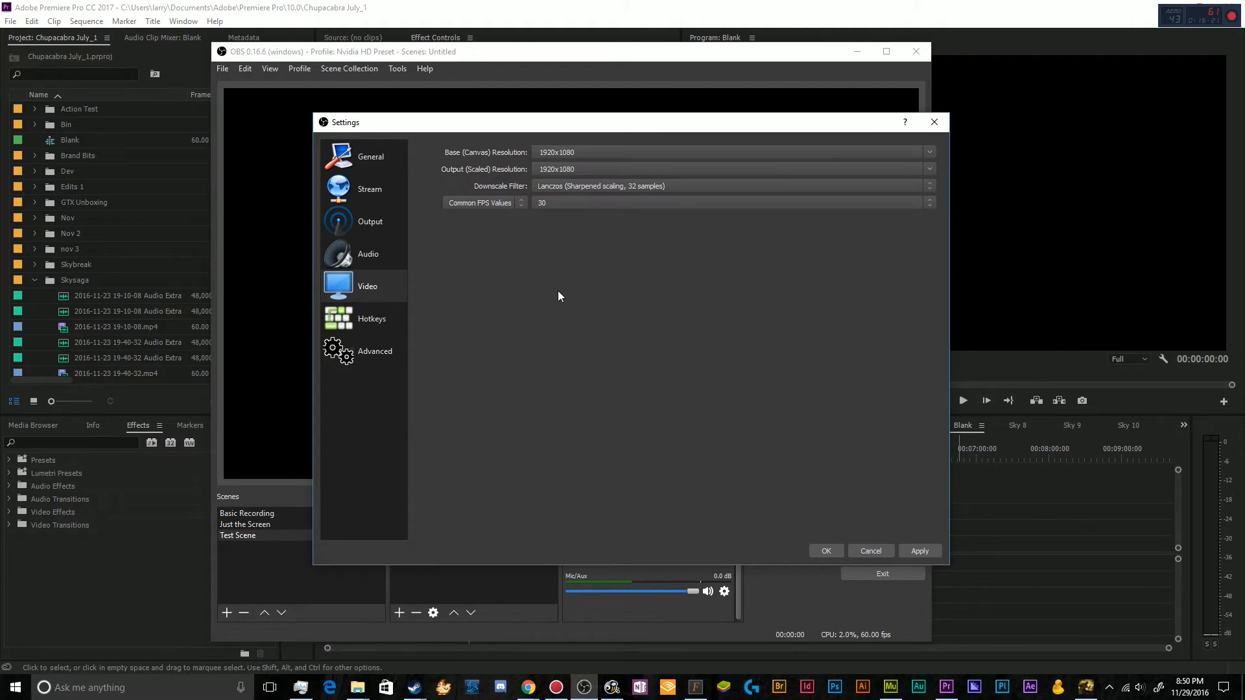
{"action": "left_click", "coordinate": [598, 204]}
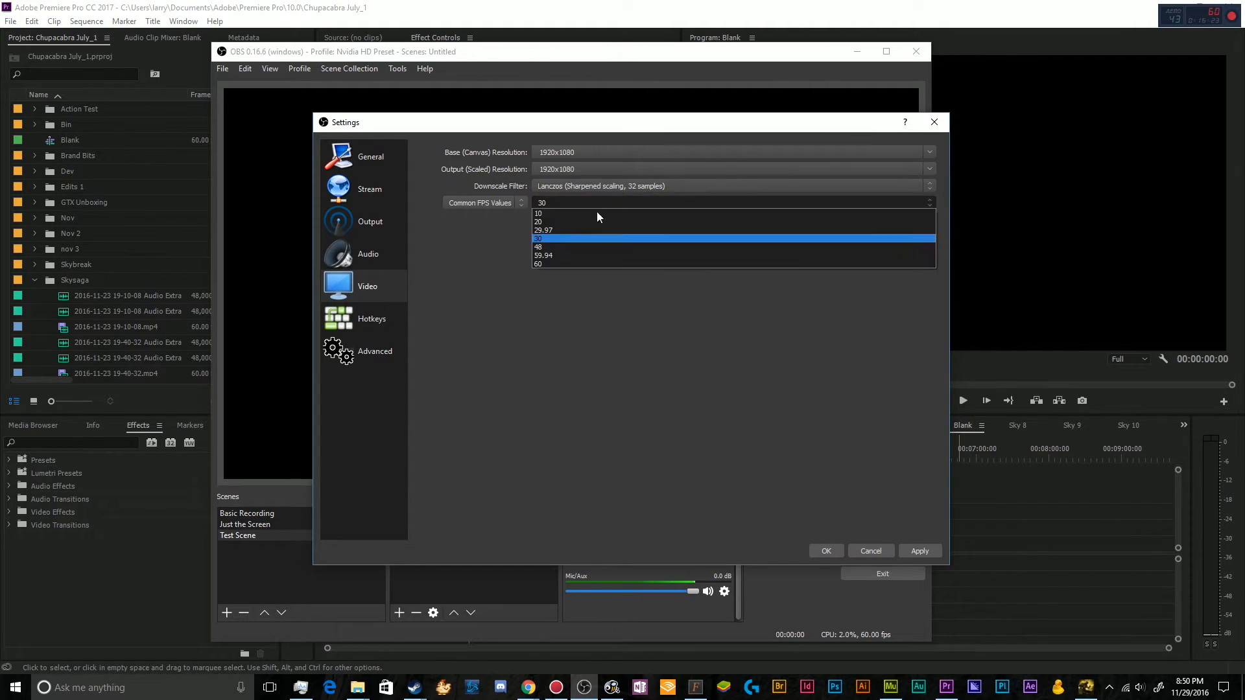
{"action": "left_click", "coordinate": [592, 263]}
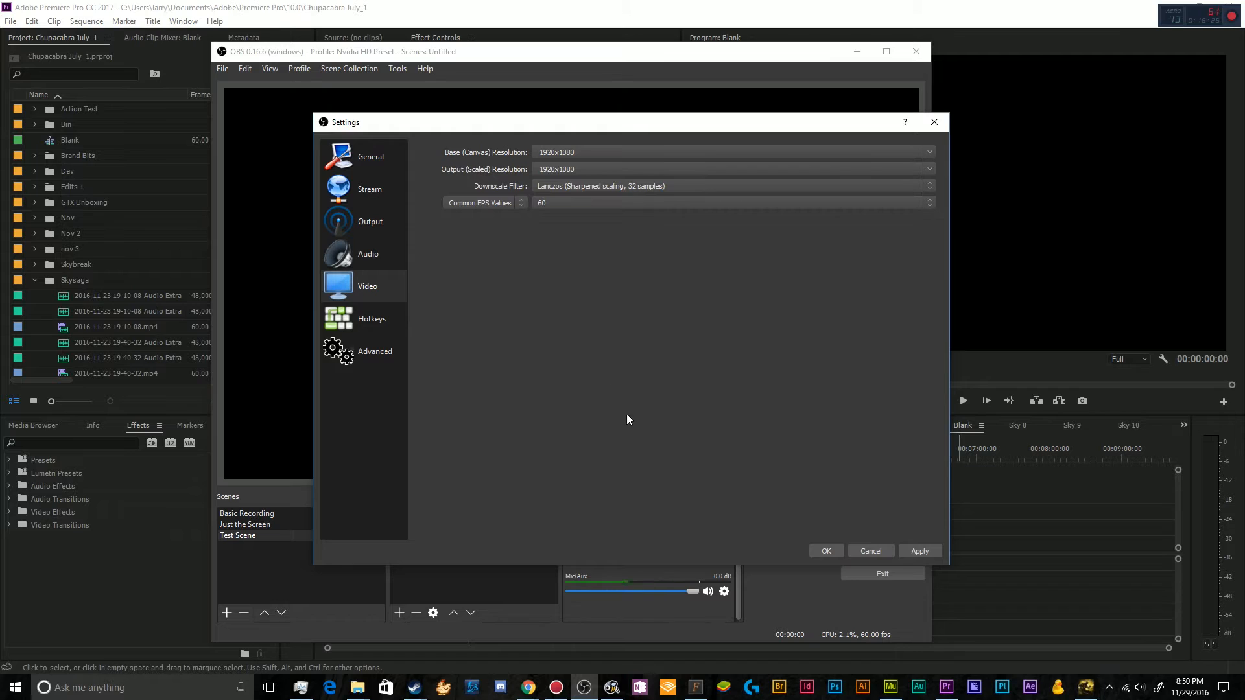
Step: Look over the process priority and video renderer options in the advanced settings, keeping Normal and Direct3D 11
{"action": "left_click", "coordinate": [375, 361]}
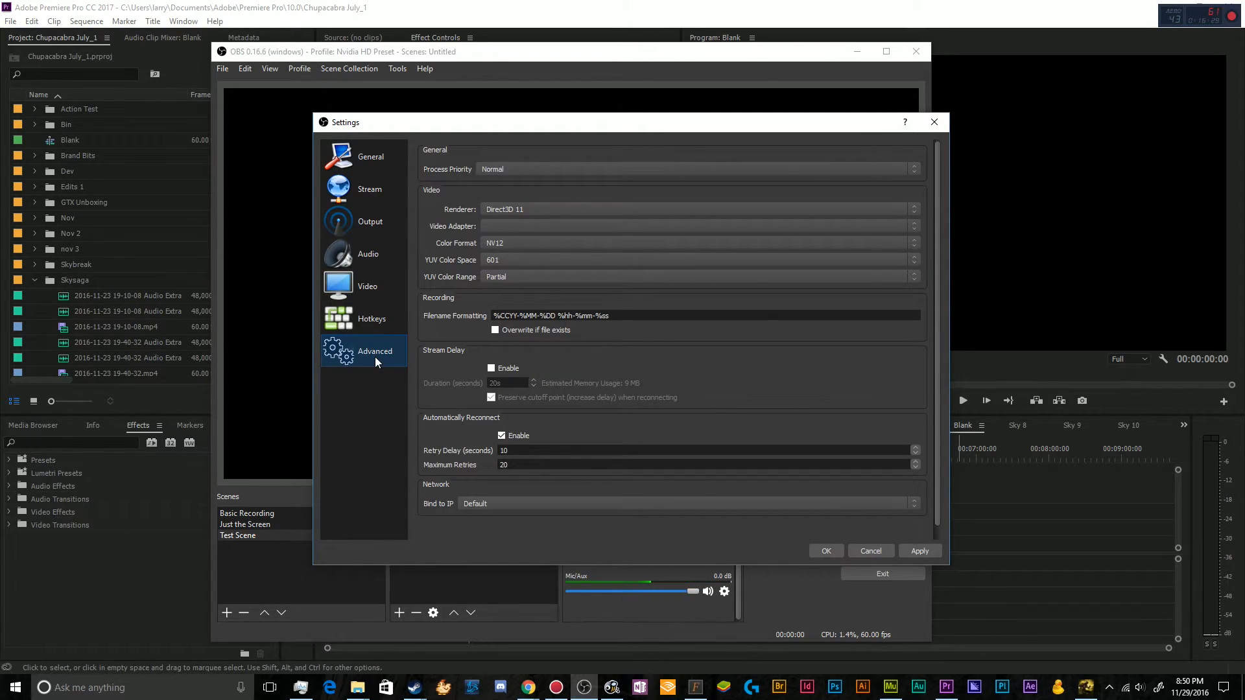
{"action": "left_click", "coordinate": [494, 168]}
{"action": "left_click", "coordinate": [494, 167]}
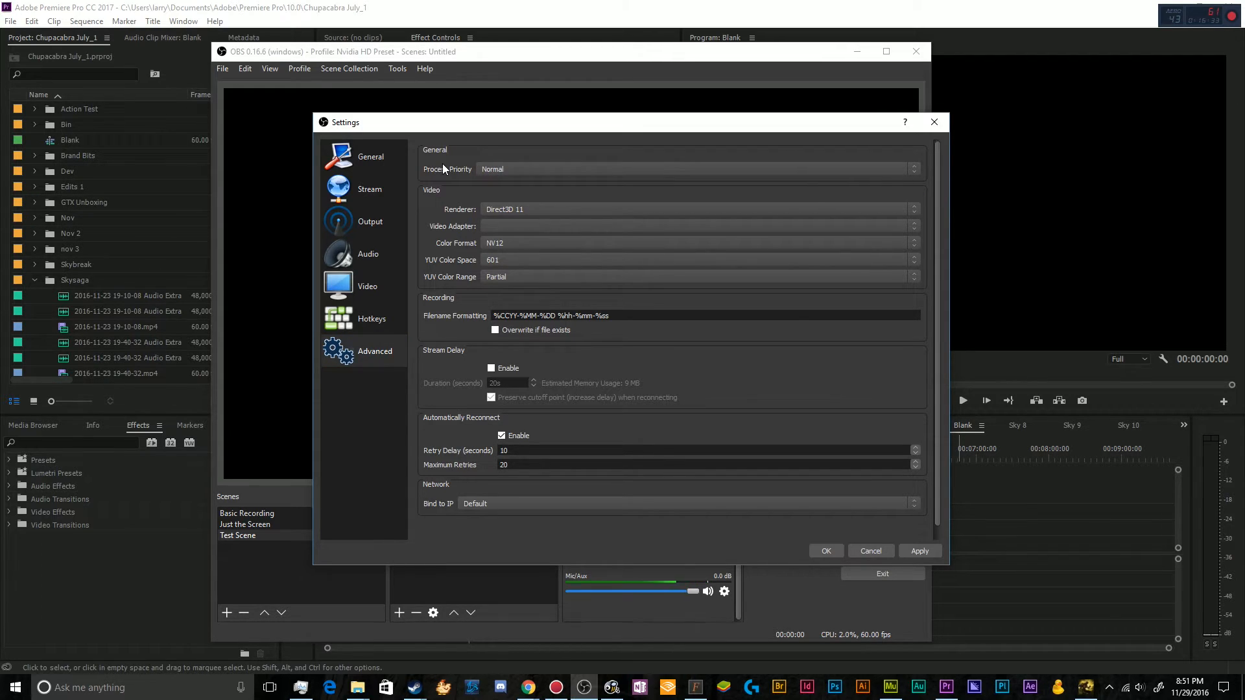
{"action": "left_click", "coordinate": [508, 208]}
{"action": "left_click", "coordinate": [508, 207]}
Step: Set the YUV Color Range to Full and apply the settings
{"action": "left_click", "coordinate": [542, 279]}
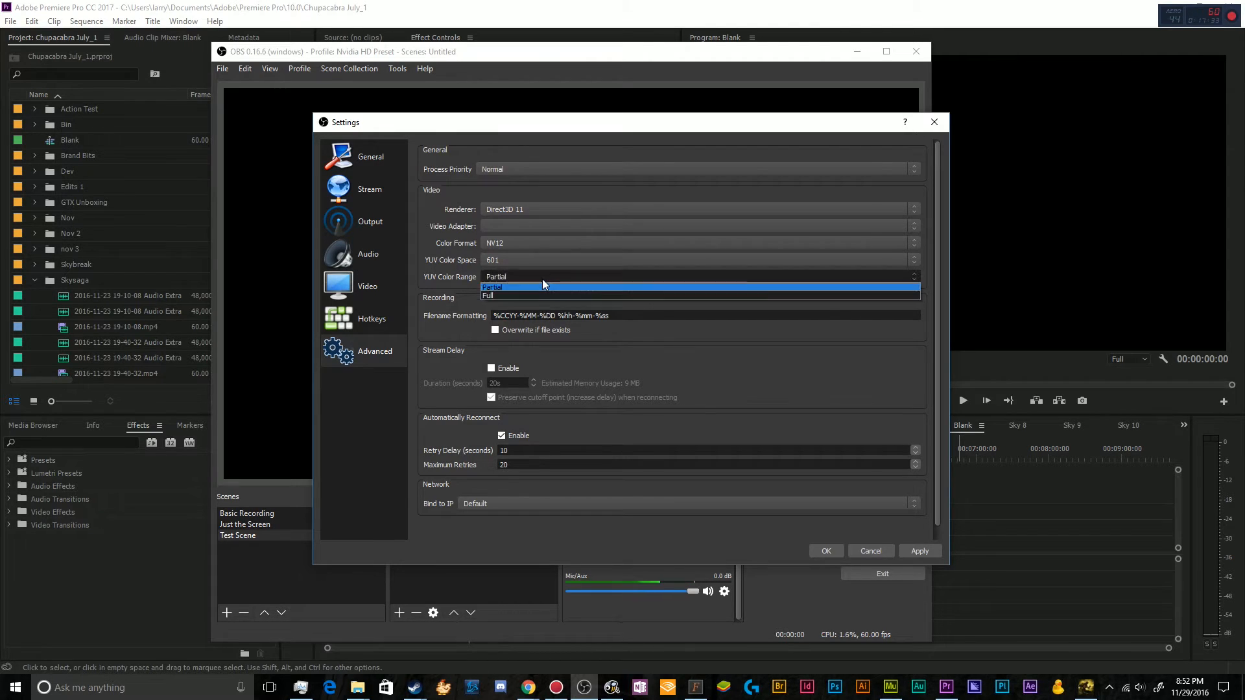
{"action": "left_click", "coordinate": [538, 297]}
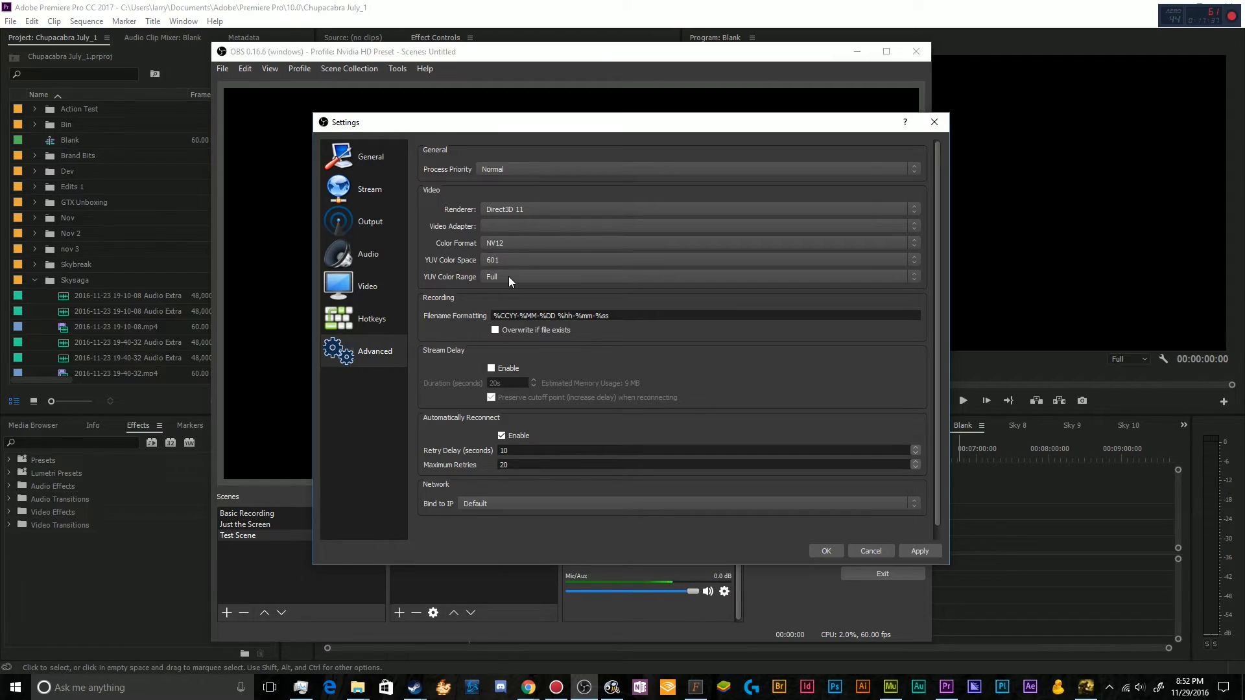
{"action": "left_click", "coordinate": [906, 552]}
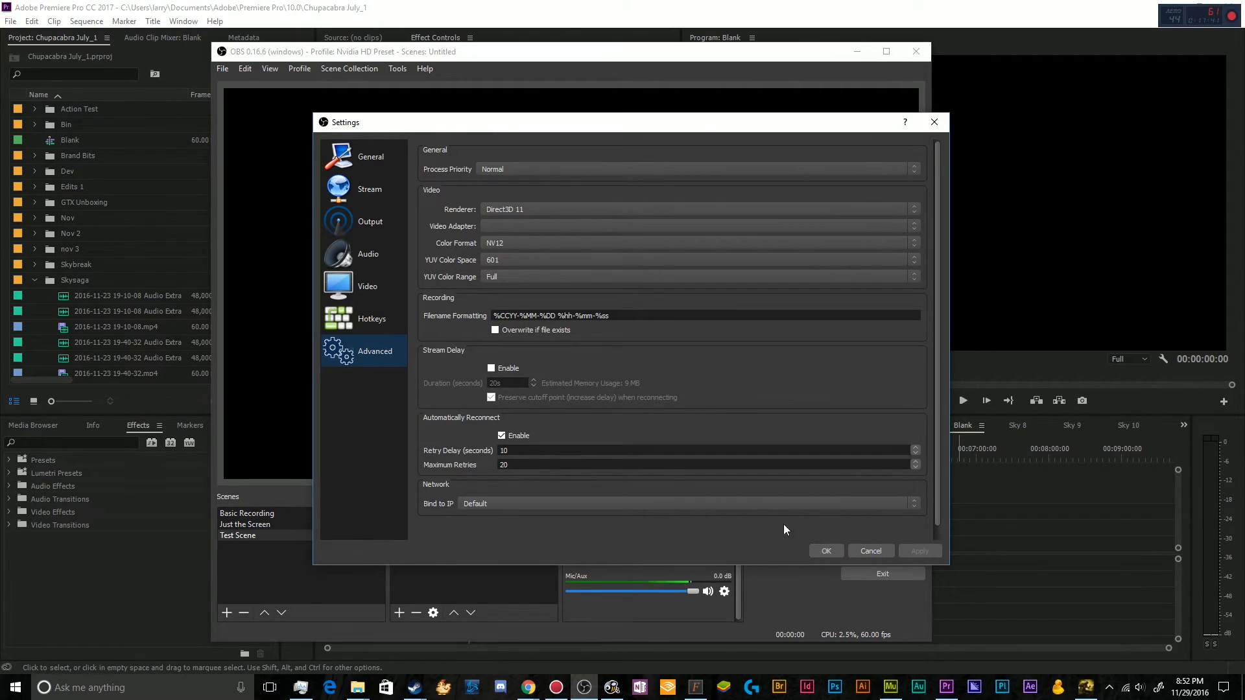
Step: Switch the output mode to Advanced and review the Recording page, keeping CRF as the rate control
{"action": "left_click", "coordinate": [356, 214]}
{"action": "left_click", "coordinate": [592, 153]}
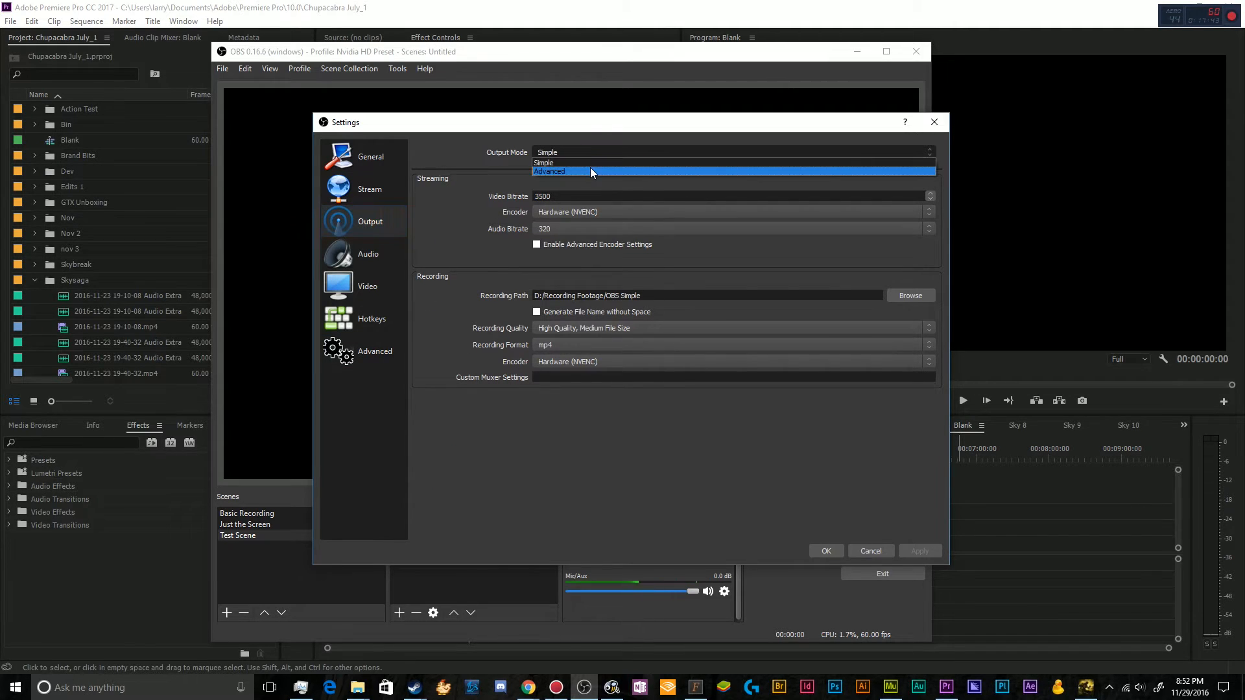
{"action": "left_click", "coordinate": [590, 167]}
{"action": "left_click", "coordinate": [677, 181]}
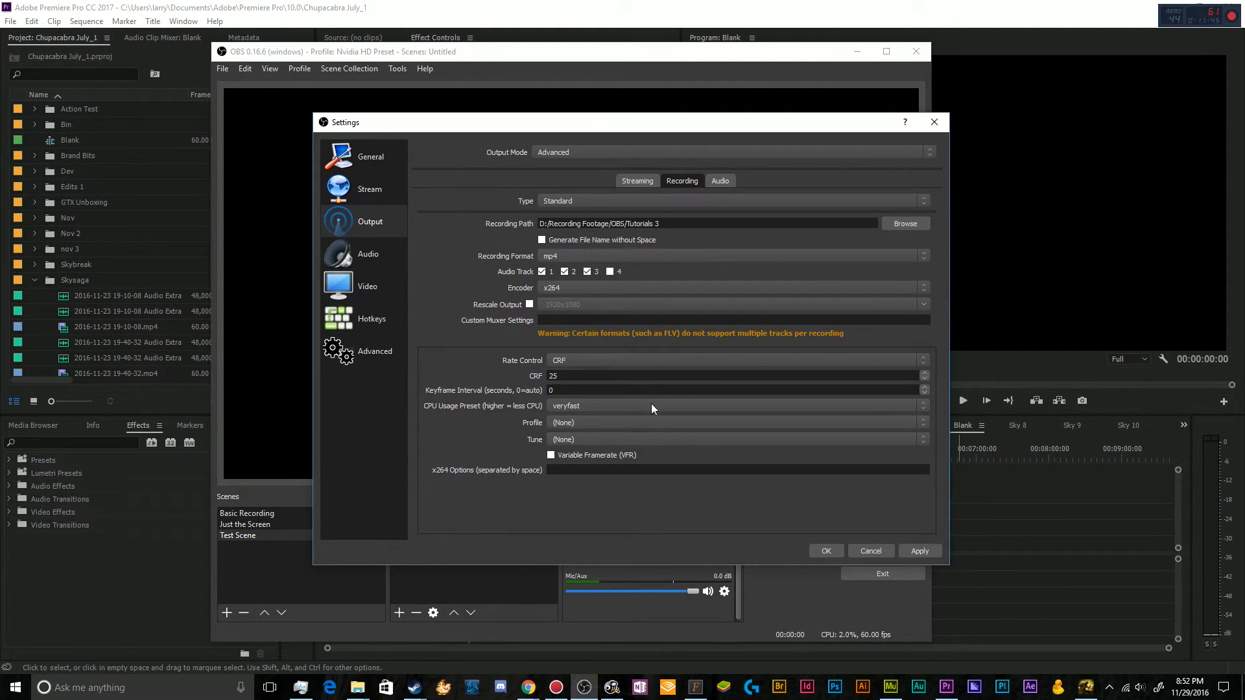
{"action": "left_click", "coordinate": [618, 359]}
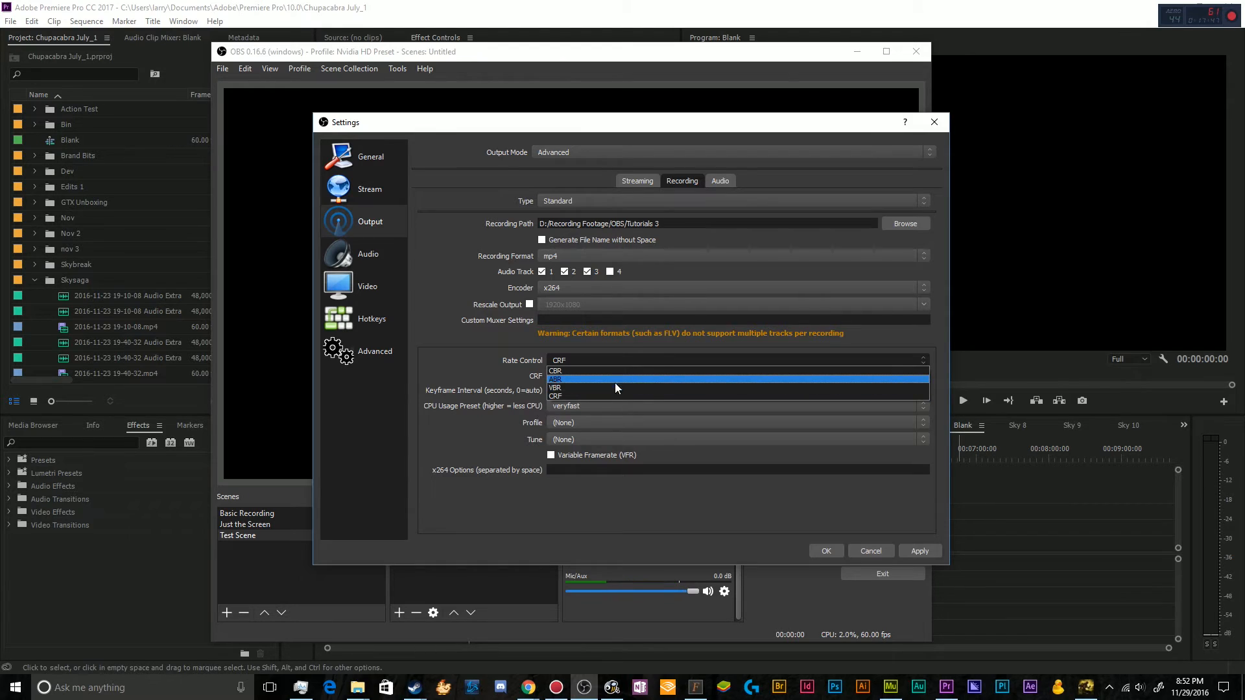
{"action": "left_click", "coordinate": [613, 395]}
{"action": "left_click", "coordinate": [394, 351]}
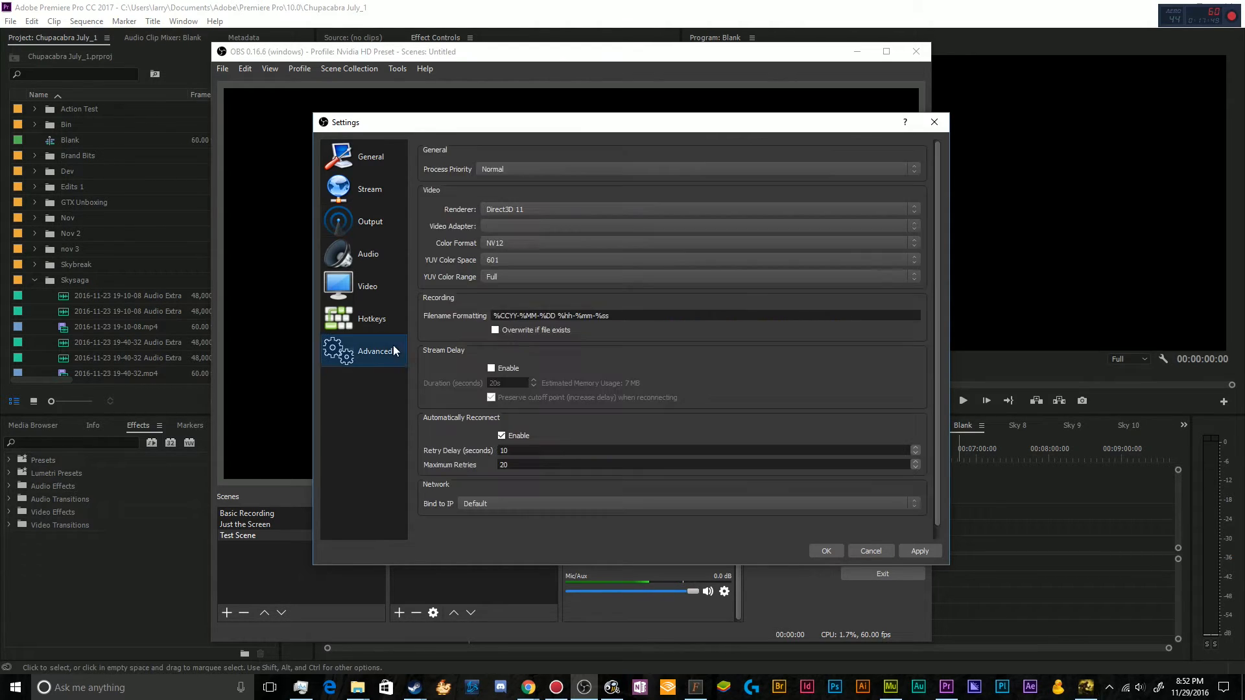
{"action": "left_click", "coordinate": [373, 222]}
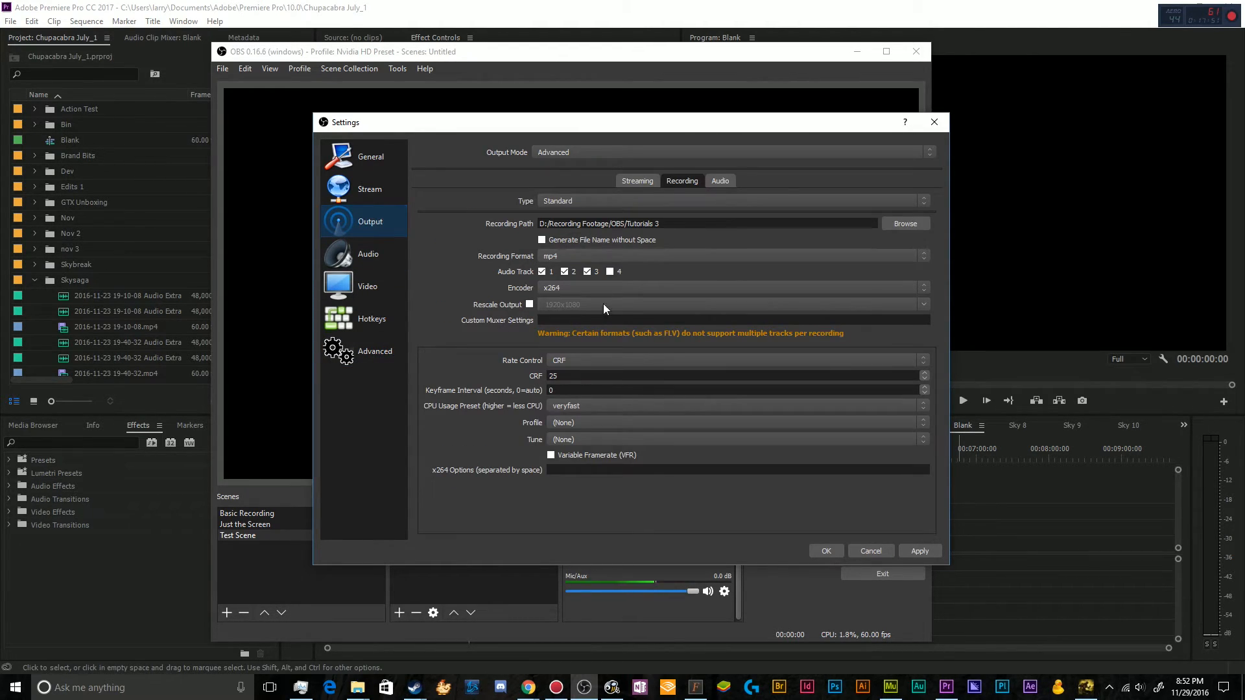
Step: Set the recording encoder to NVENC H.264, keep mp4 as the recording format, and accept the settings
{"action": "left_click", "coordinate": [581, 255]}
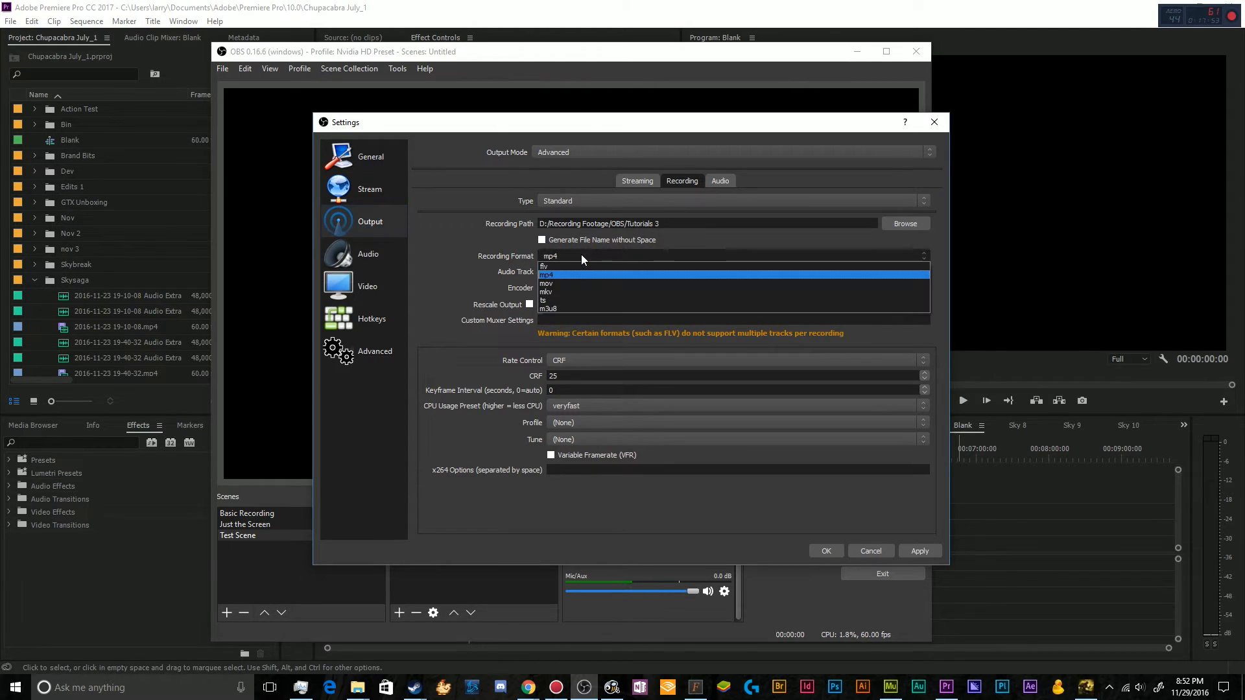
{"action": "left_click", "coordinate": [578, 275]}
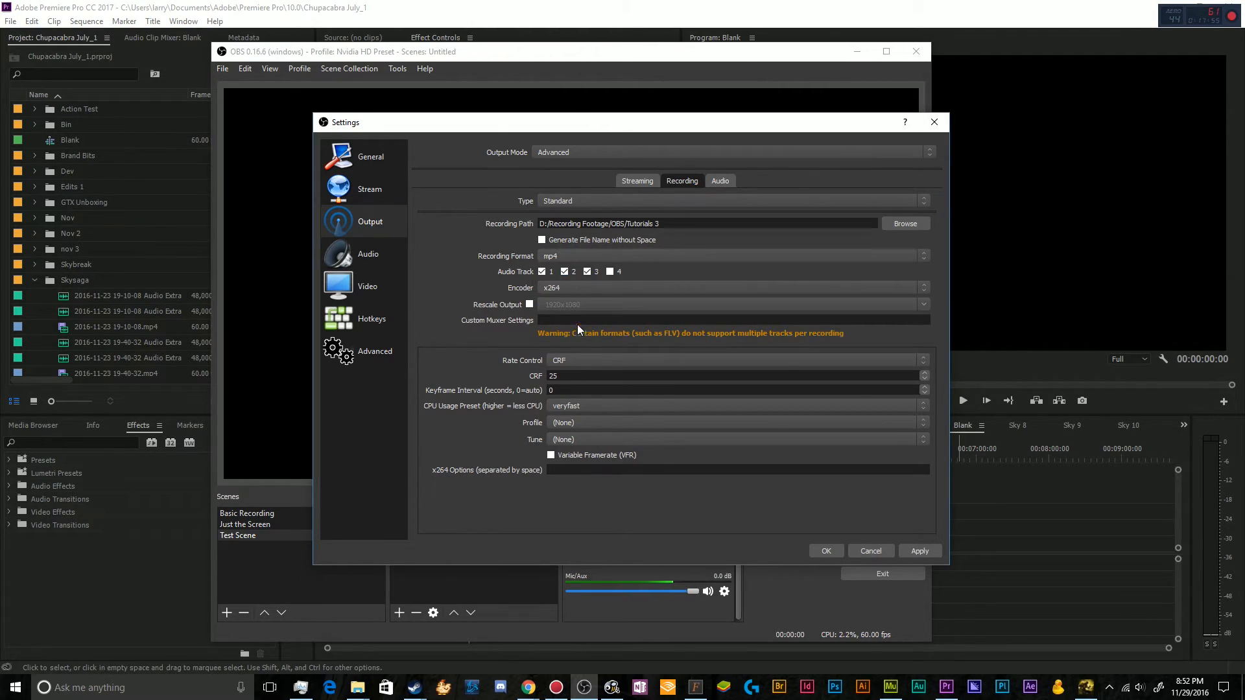
{"action": "left_click", "coordinate": [560, 293]}
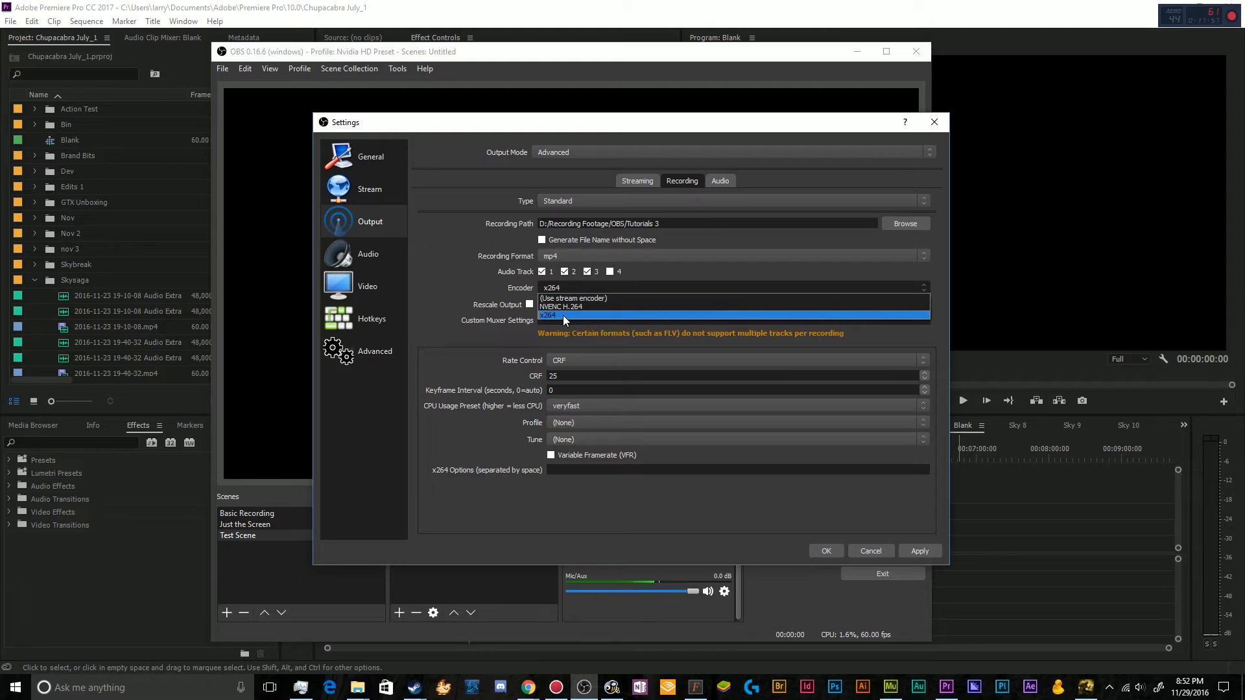
{"action": "left_click", "coordinate": [565, 309]}
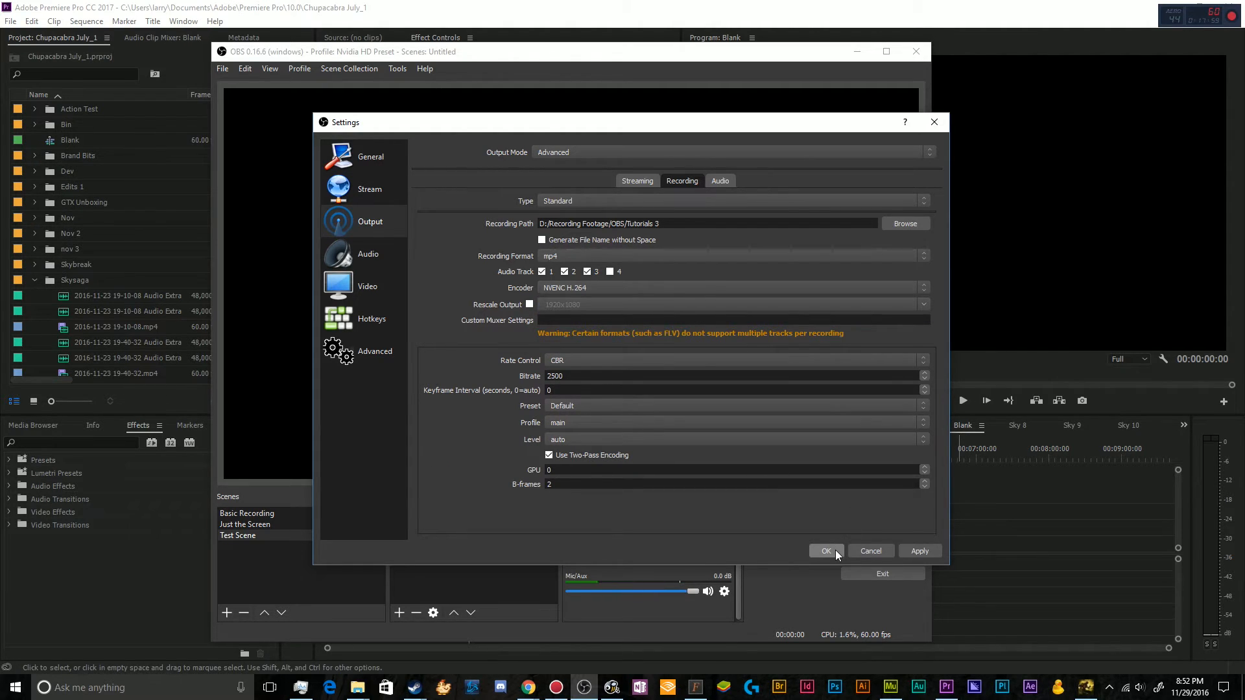
{"action": "left_click", "coordinate": [625, 361]}
{"action": "left_click", "coordinate": [621, 388]}
{"action": "left_click", "coordinate": [830, 551]}
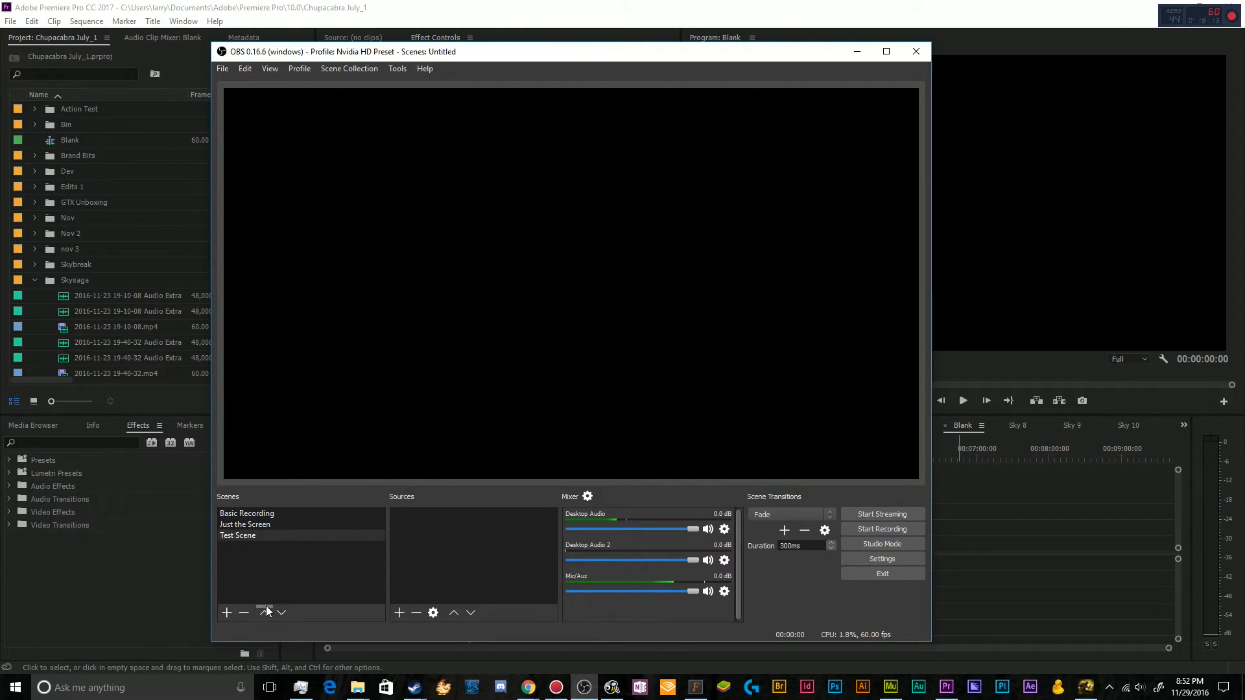
Step: Delete the Test Scene and add a new scene named Tutorial Scene
{"action": "left_click", "coordinate": [245, 612]}
{"action": "left_click", "coordinate": [609, 367]}
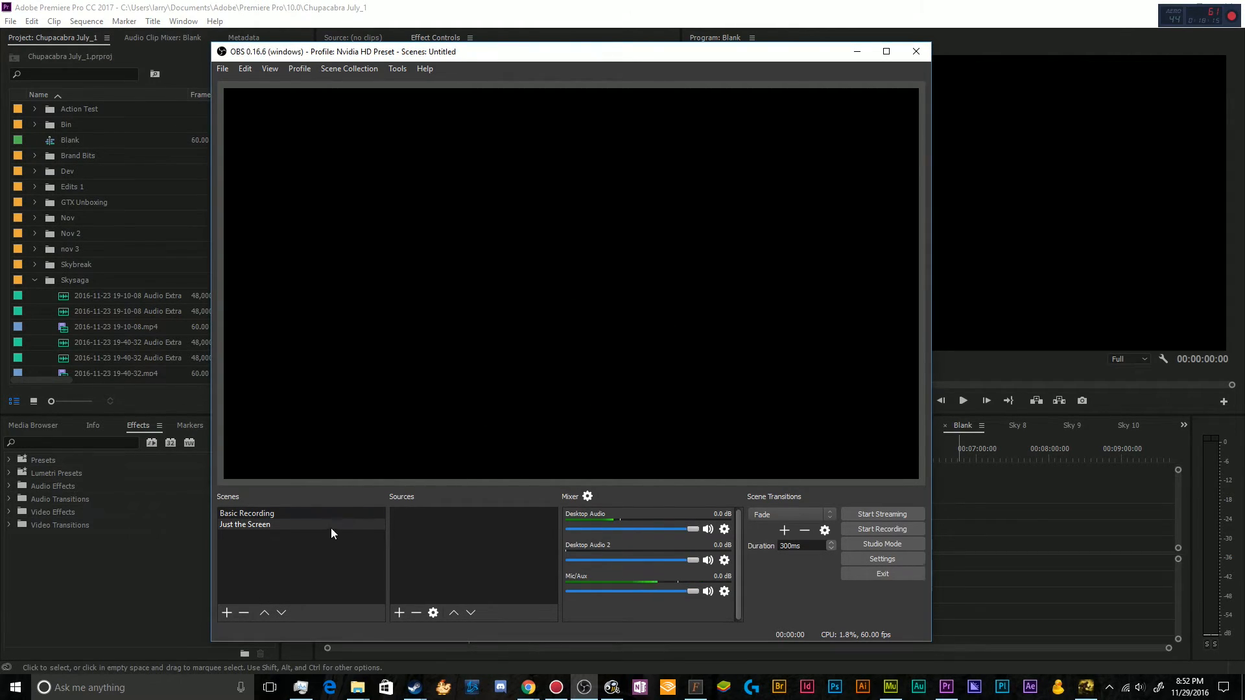
{"action": "left_click", "coordinate": [221, 611]}
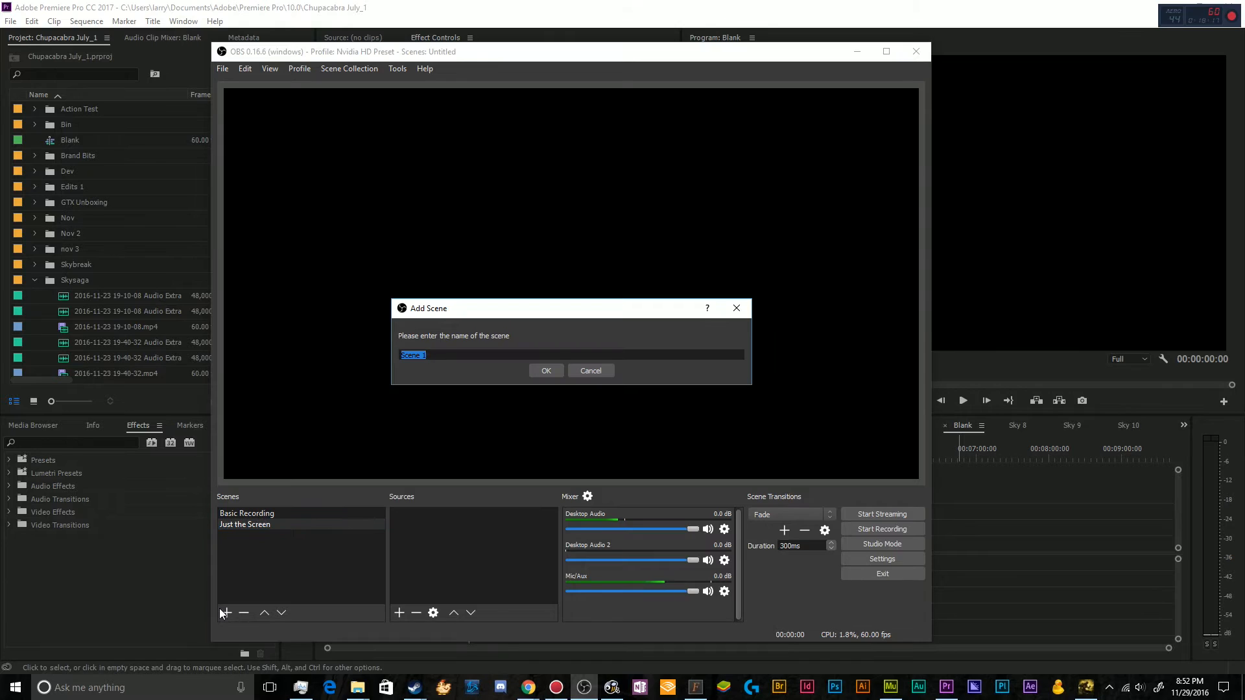
{"action": "type", "text": "Tutorial Scene"}
{"action": "key", "text": "Return"}
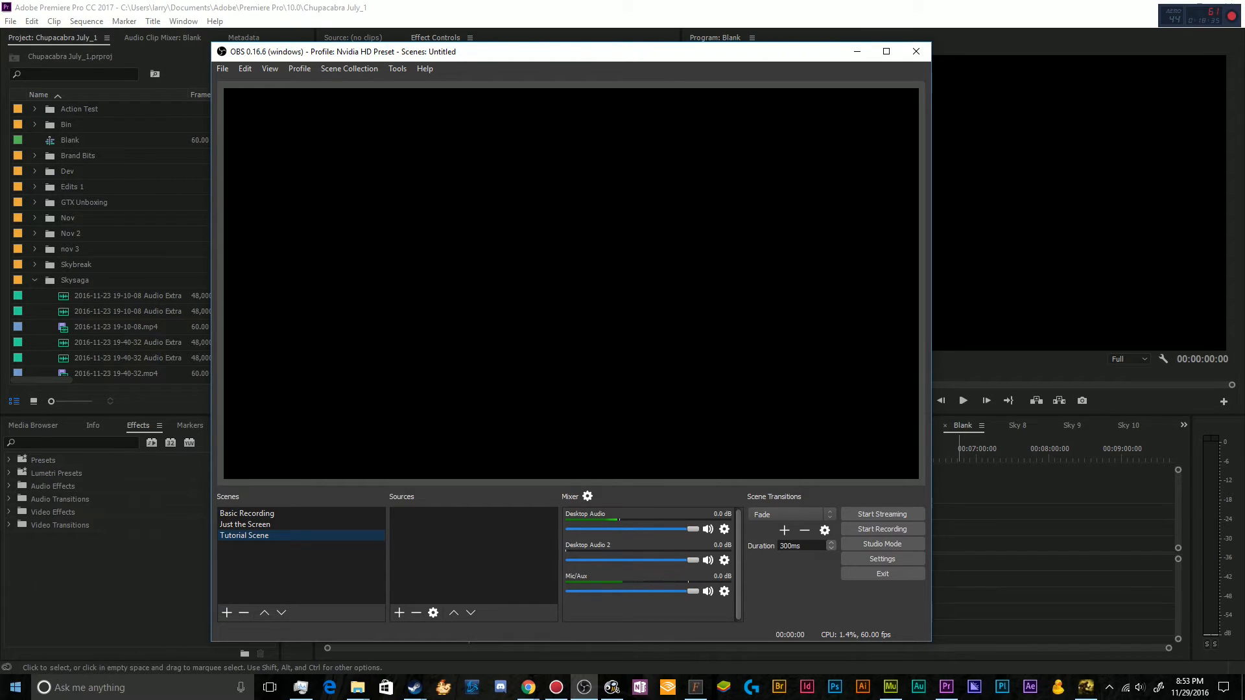
Step: Look through the Just the Screen and Basic Recording scenes, ending on the Tutorial Scene
{"action": "left_click", "coordinate": [276, 524]}
{"action": "left_click", "coordinate": [278, 513]}
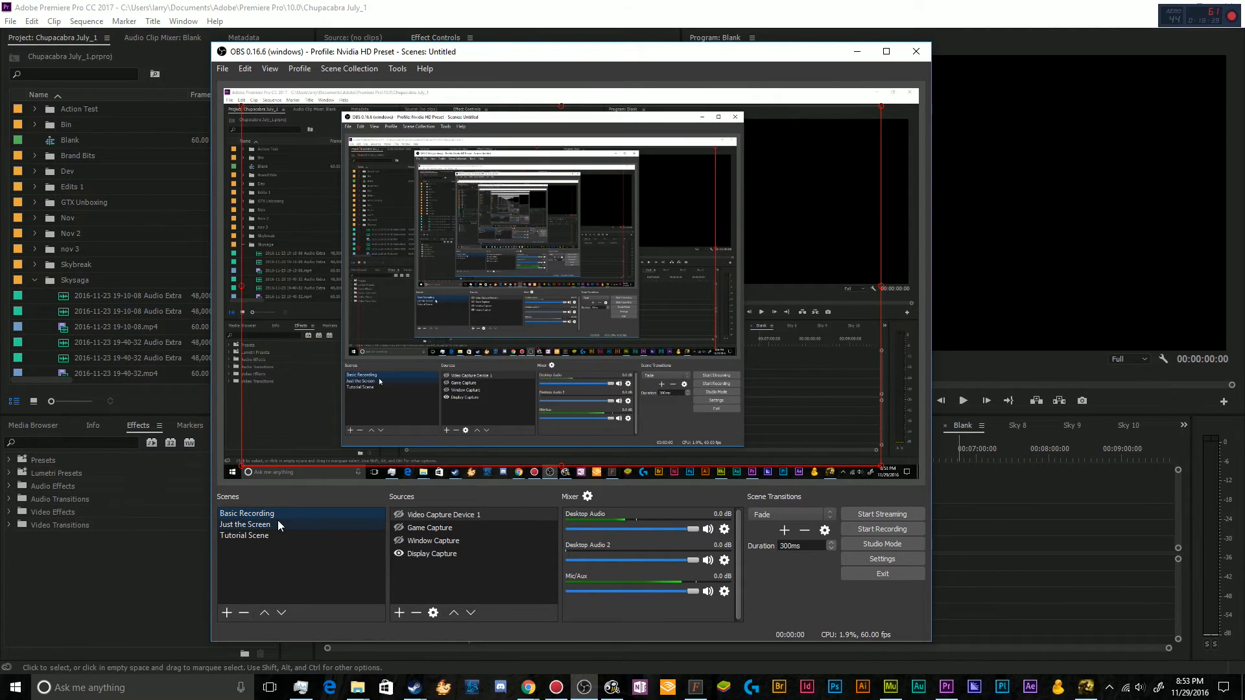
{"action": "left_click", "coordinate": [277, 521]}
{"action": "left_click", "coordinate": [278, 532]}
{"action": "left_click", "coordinate": [281, 517]}
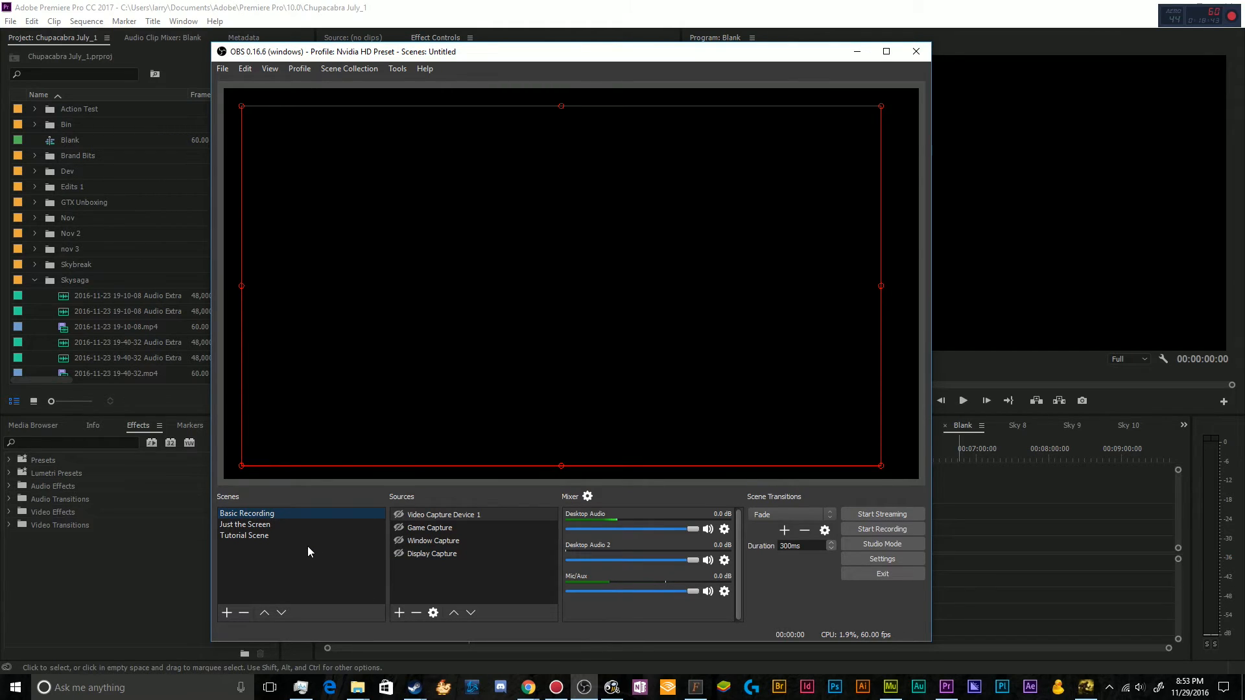
{"action": "left_click", "coordinate": [308, 538]}
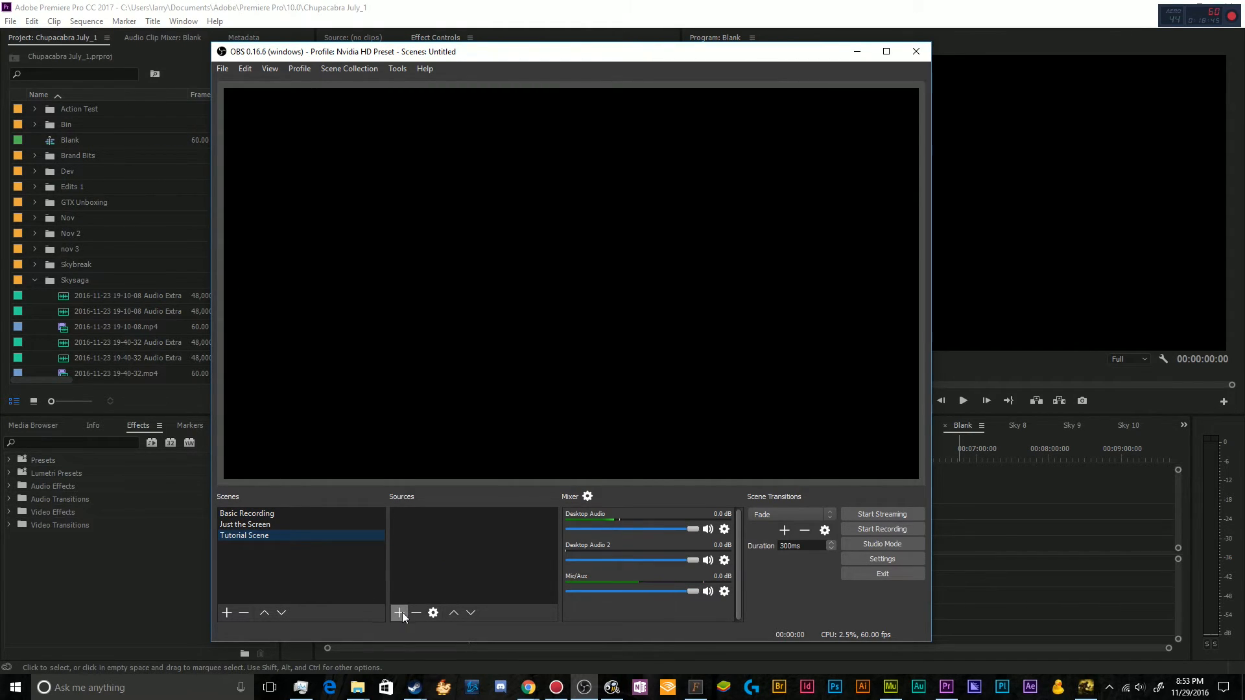
Step: Add a new Game Capture source to the Tutorial Scene, with the mode set to Capture any fullscreen application
{"action": "mouse_move", "coordinate": [1085, 690]}
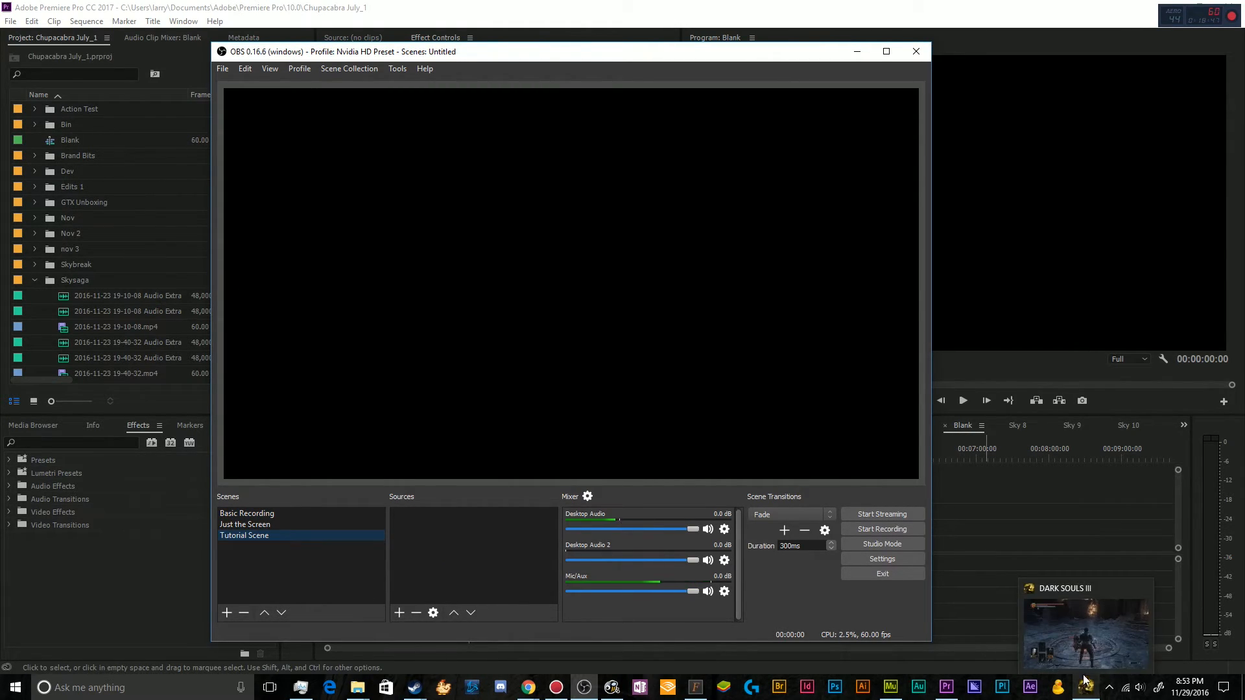
{"action": "mouse_move", "coordinate": [1080, 652]}
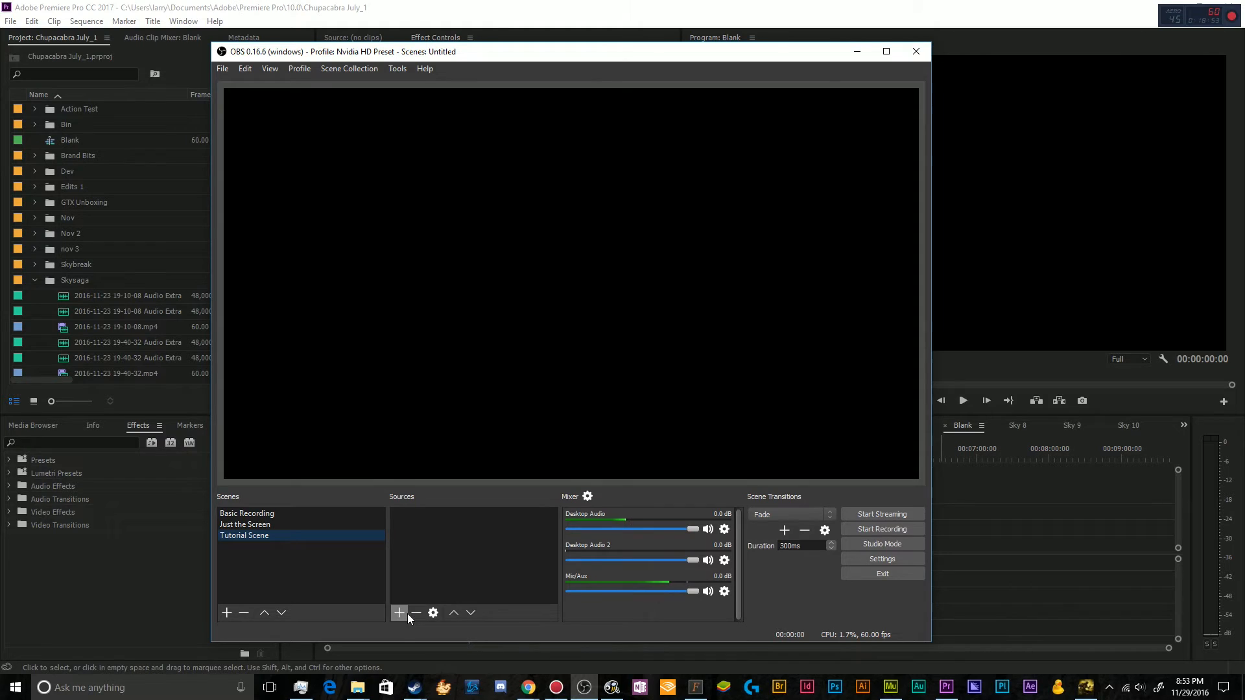
{"action": "left_click", "coordinate": [400, 613]}
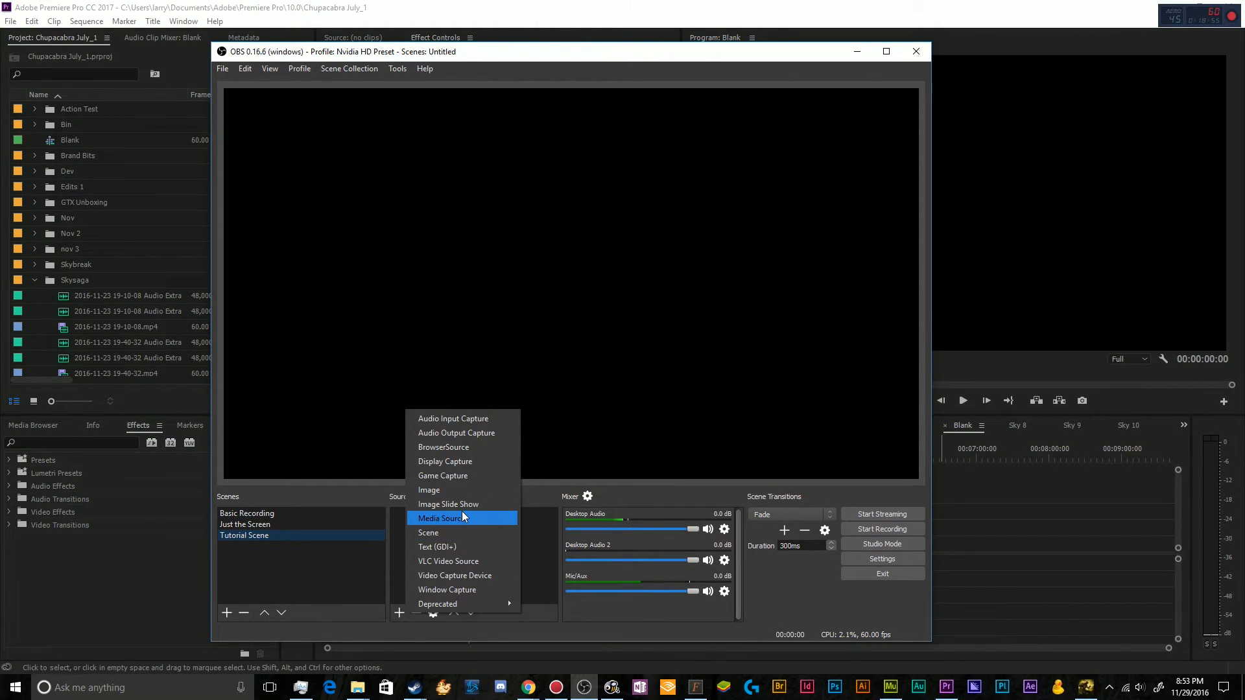
{"action": "left_click", "coordinate": [460, 476]}
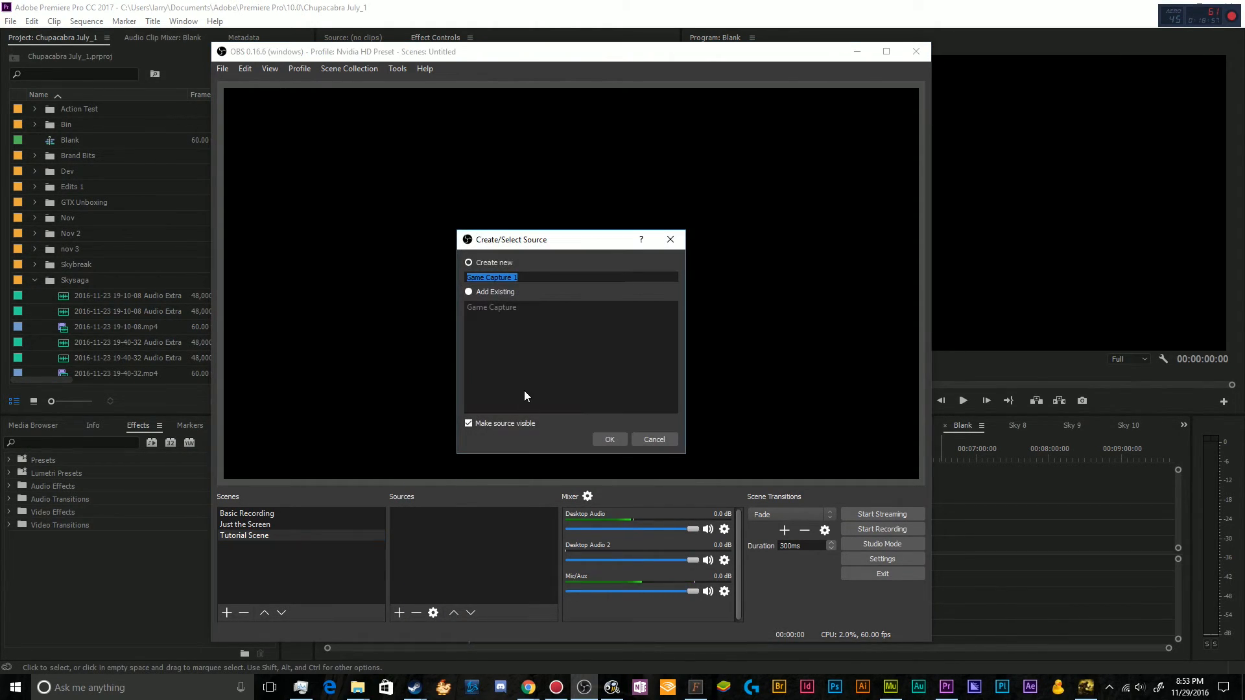
{"action": "left_click", "coordinate": [612, 439]}
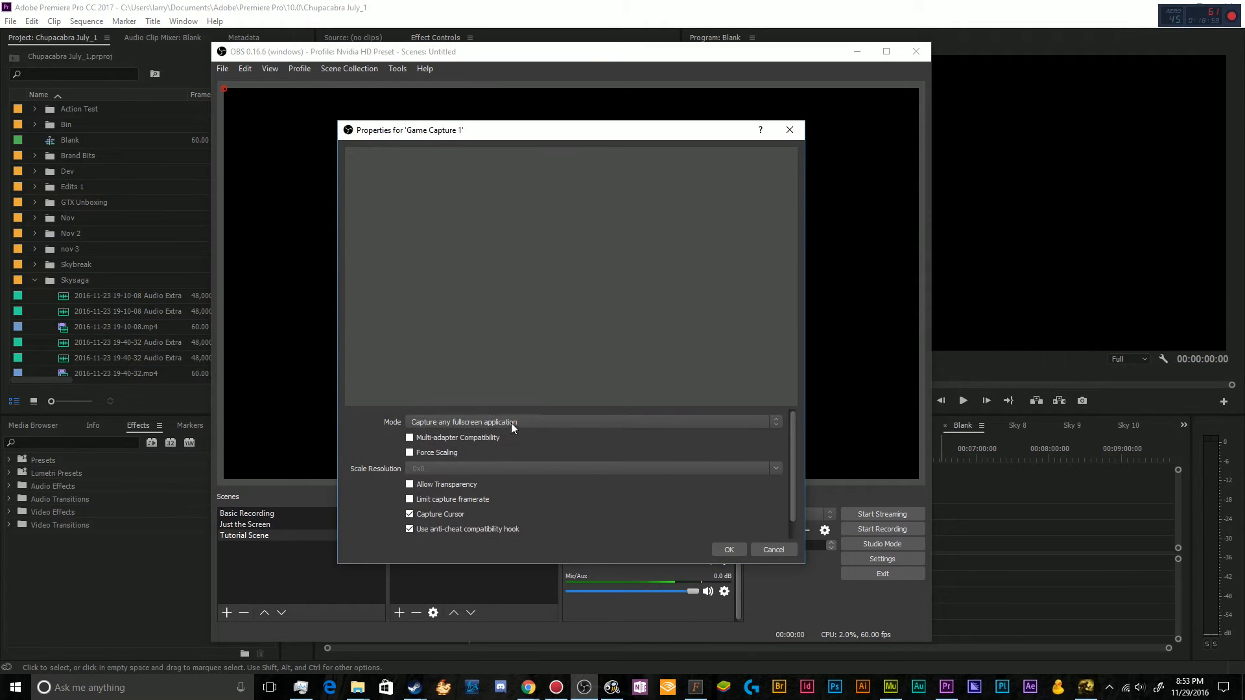
{"action": "left_click", "coordinate": [445, 422]}
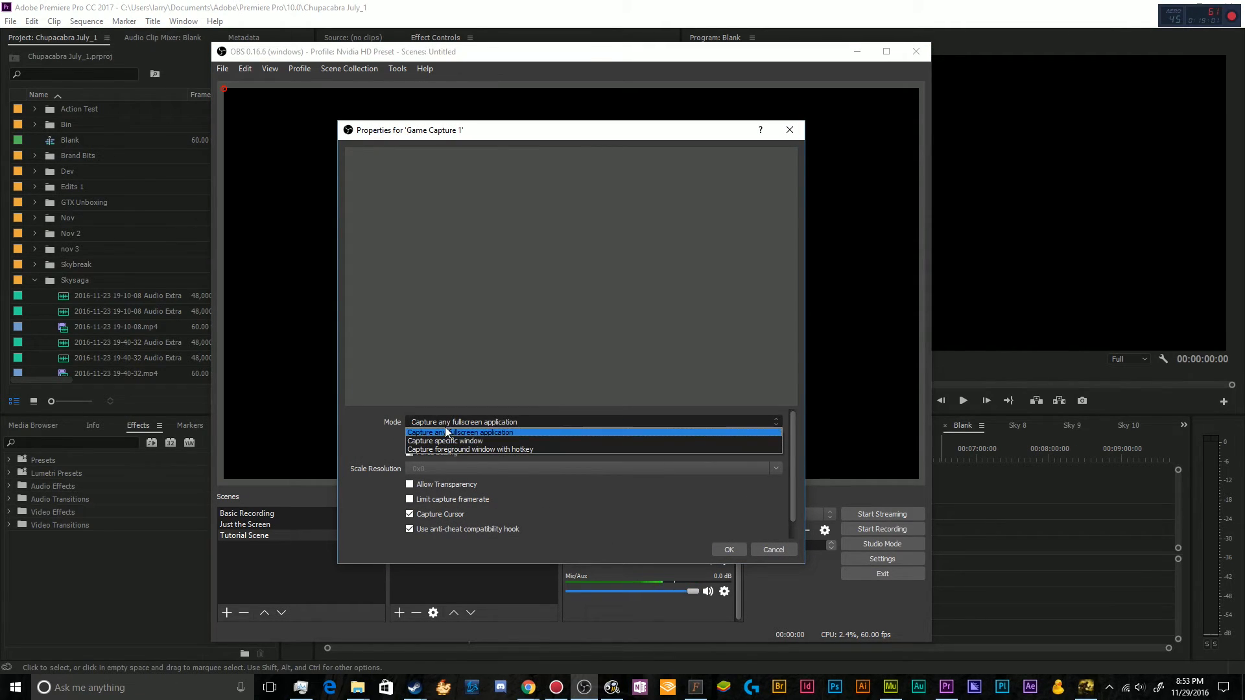
{"action": "left_click", "coordinate": [445, 431]}
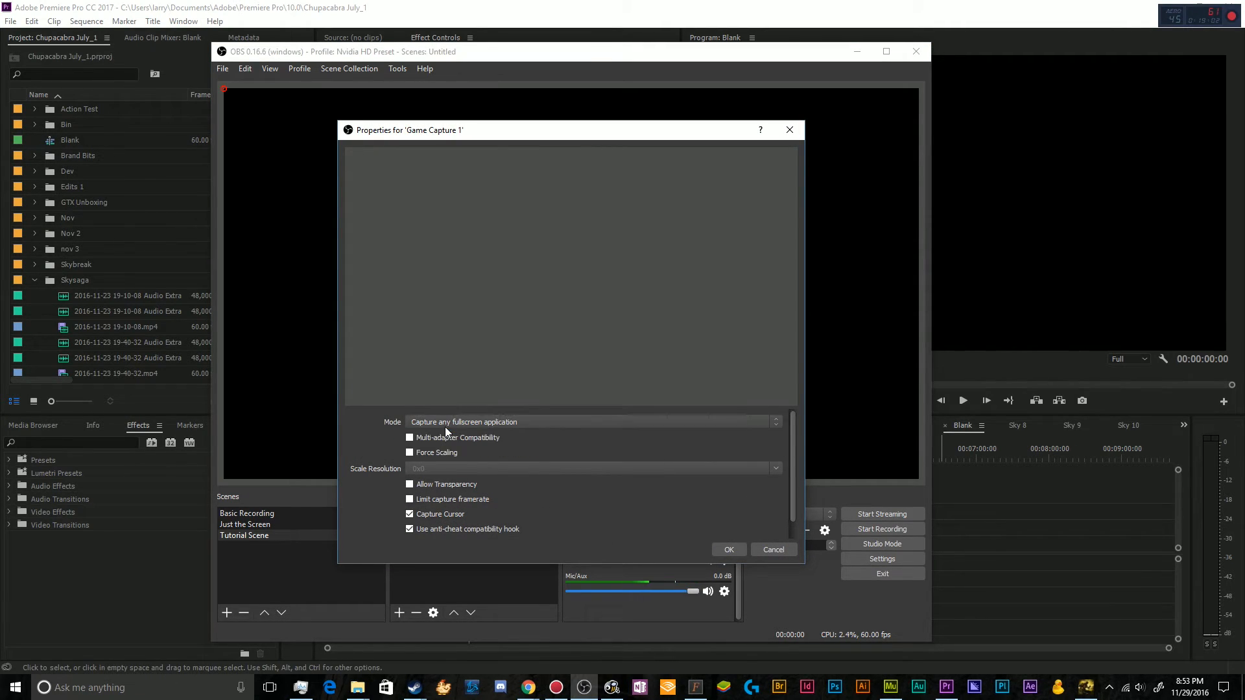
{"action": "left_click", "coordinate": [738, 547]}
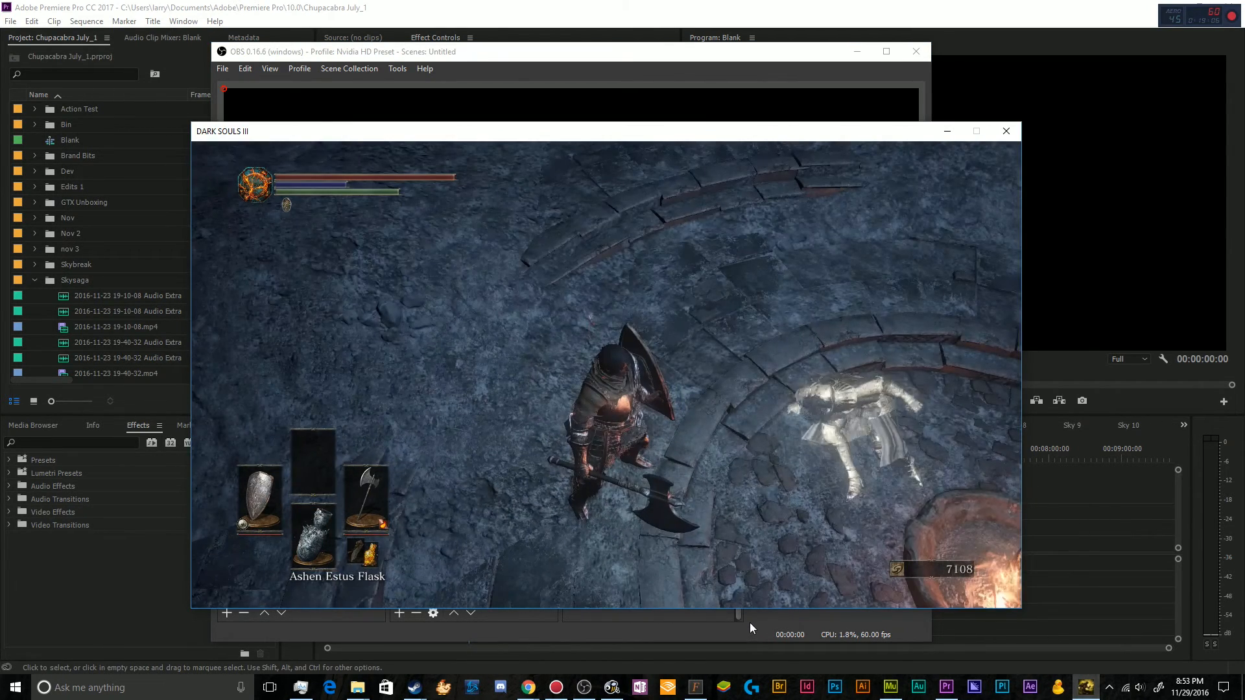
Step: Check in the Game Capture source's properties whether fullscreen mode picks up the DARK SOULS III window
{"action": "left_click", "coordinate": [750, 621]}
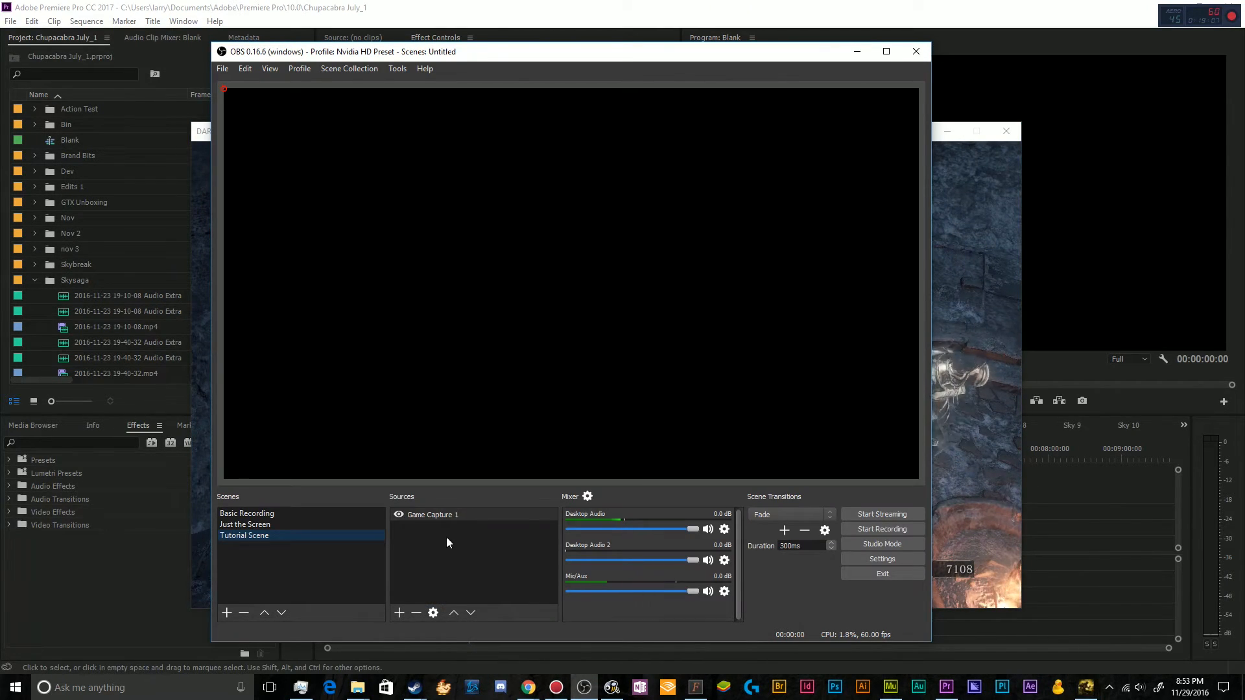
{"action": "double_click", "coordinate": [446, 512]}
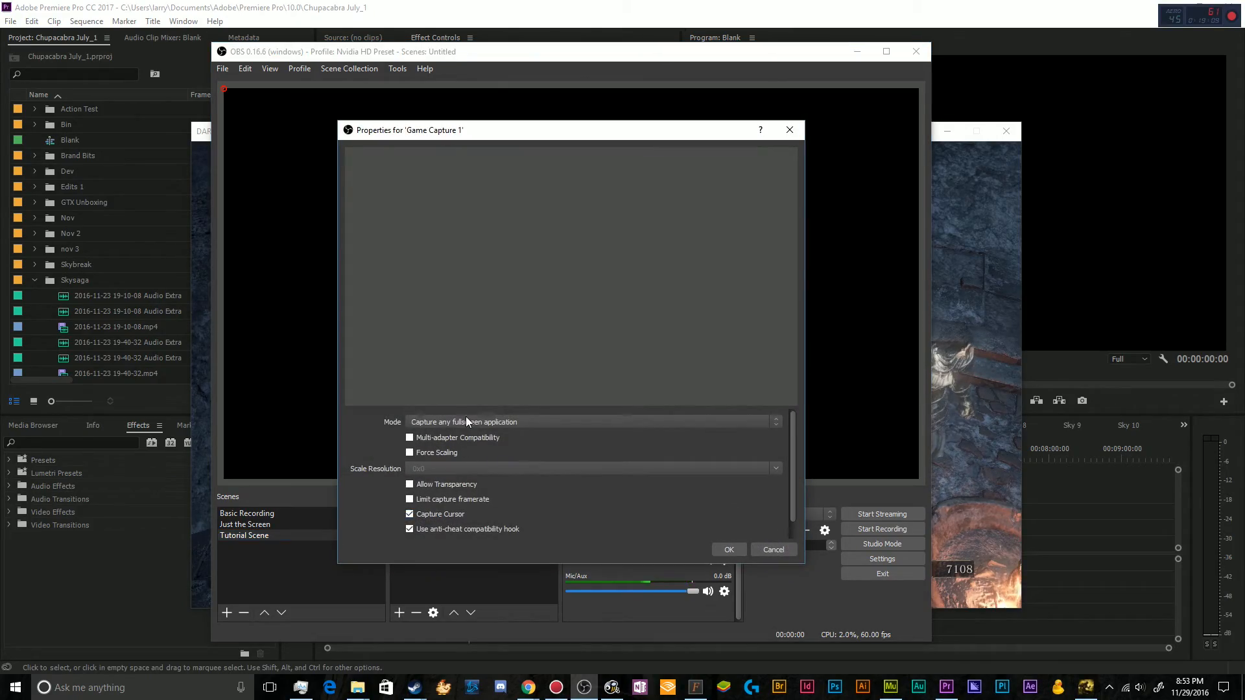
{"action": "left_click", "coordinate": [927, 401]}
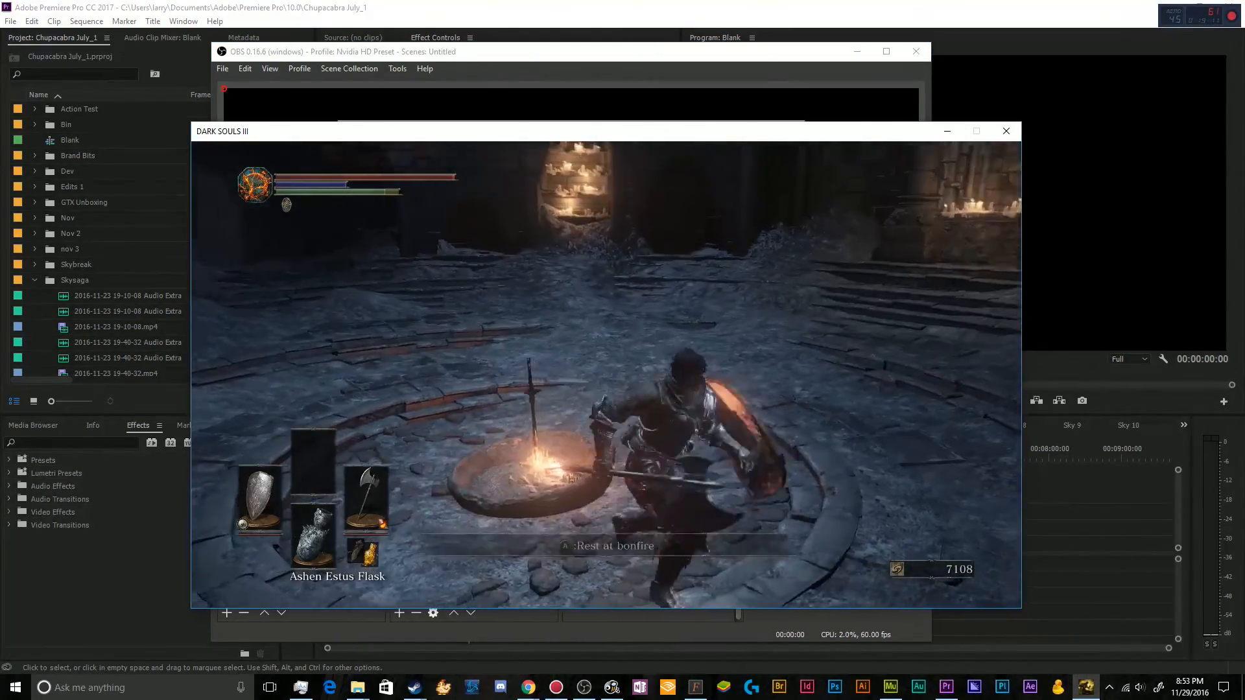
{"action": "key", "text": "alt+Tab"}
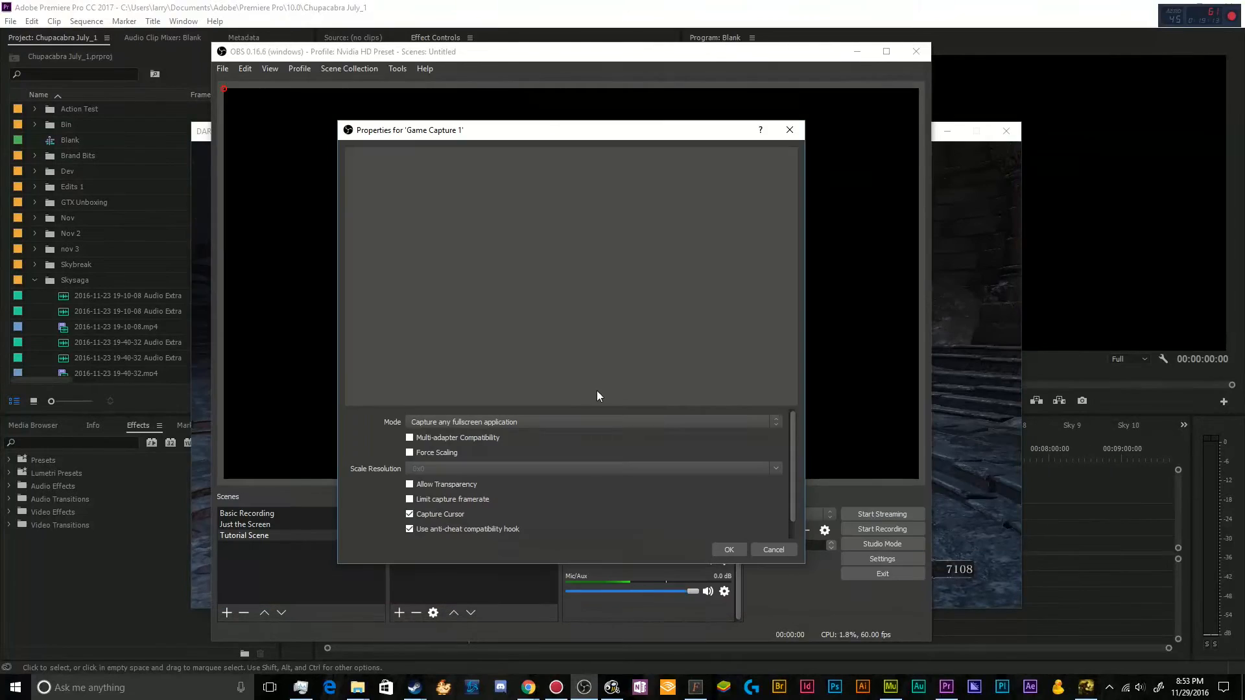
Step: Change the Game Capture mode to Capture specific window and choose the [DarkSoulsIII.exe]: DARK SOULS III window
{"action": "left_click", "coordinate": [485, 421]}
{"action": "left_click", "coordinate": [483, 441]}
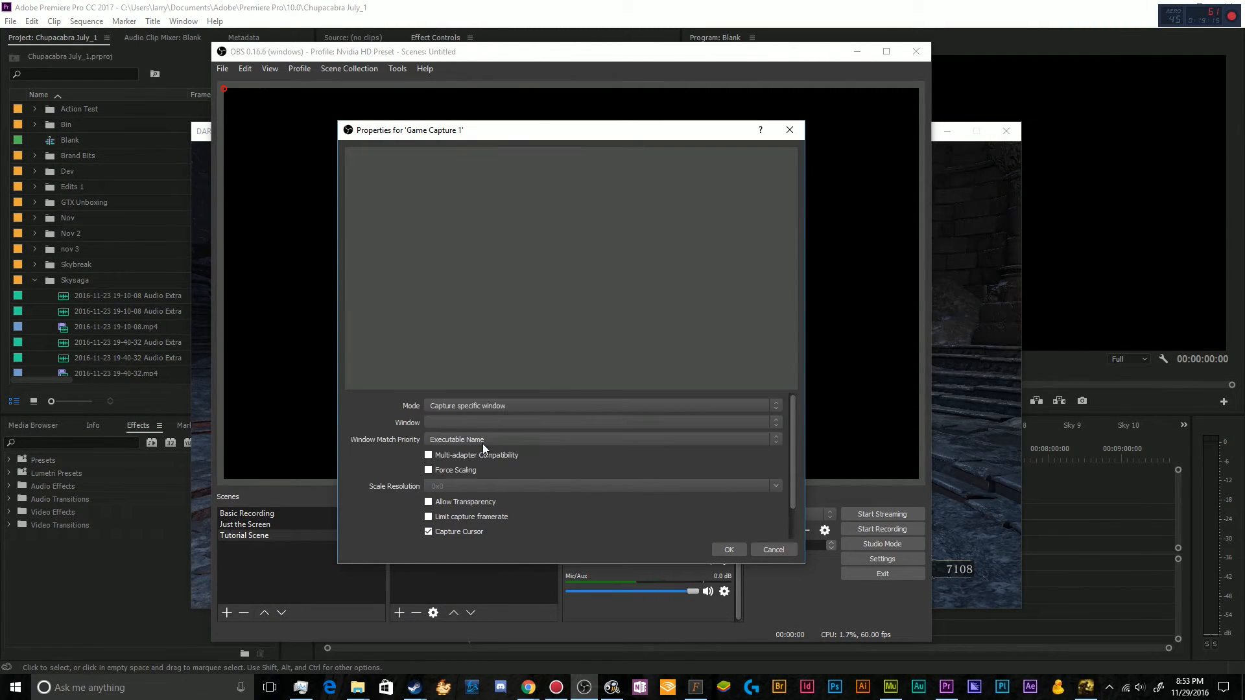
{"action": "left_click", "coordinate": [473, 421]}
{"action": "left_click", "coordinate": [509, 446]}
{"action": "left_click", "coordinate": [505, 422]}
{"action": "left_click", "coordinate": [504, 442]}
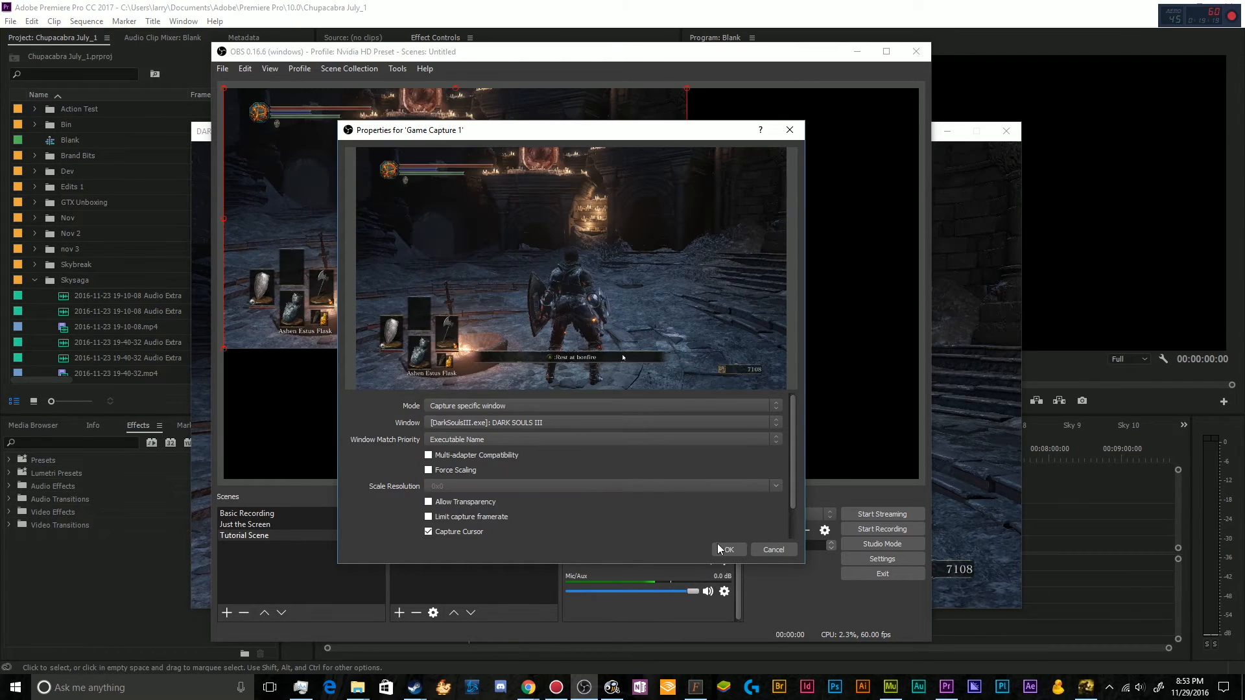
{"action": "left_click", "coordinate": [729, 549]}
Step: Enlarge the game capture to fill the preview canvas and check it against the running DARK SOULS III window
{"action": "left_click_drag", "start_coordinate": [691, 352], "coordinate": [921, 483]}
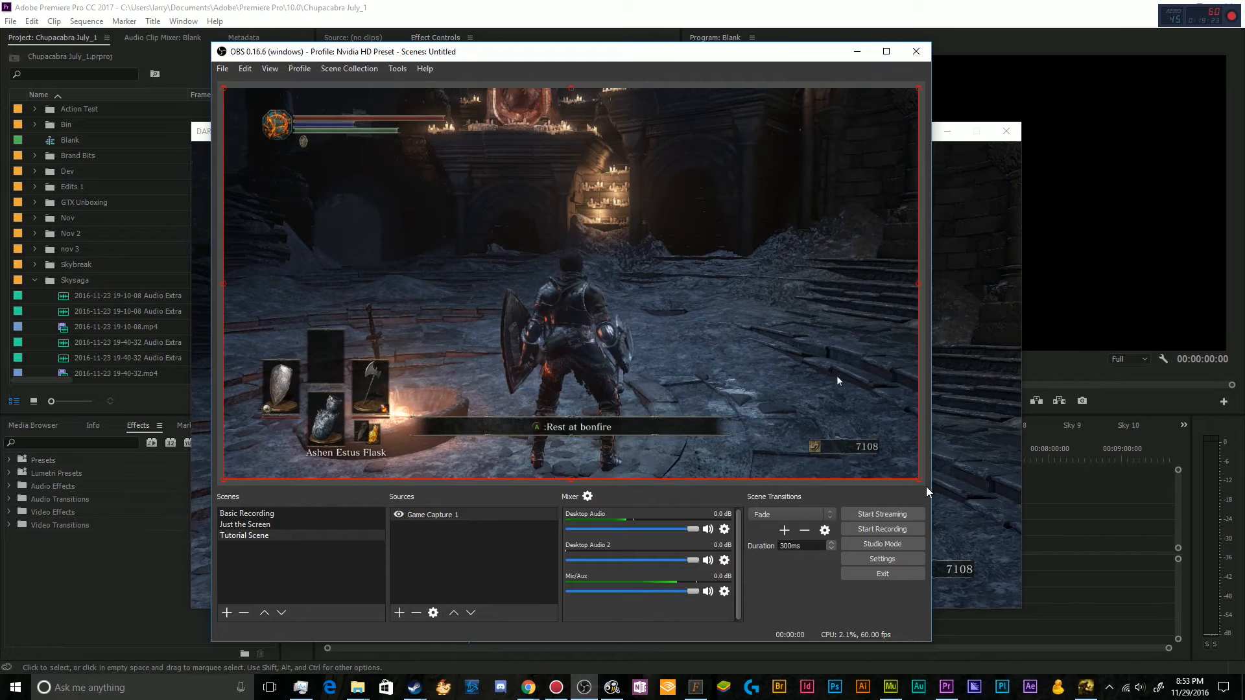
{"action": "left_click", "coordinate": [890, 486]}
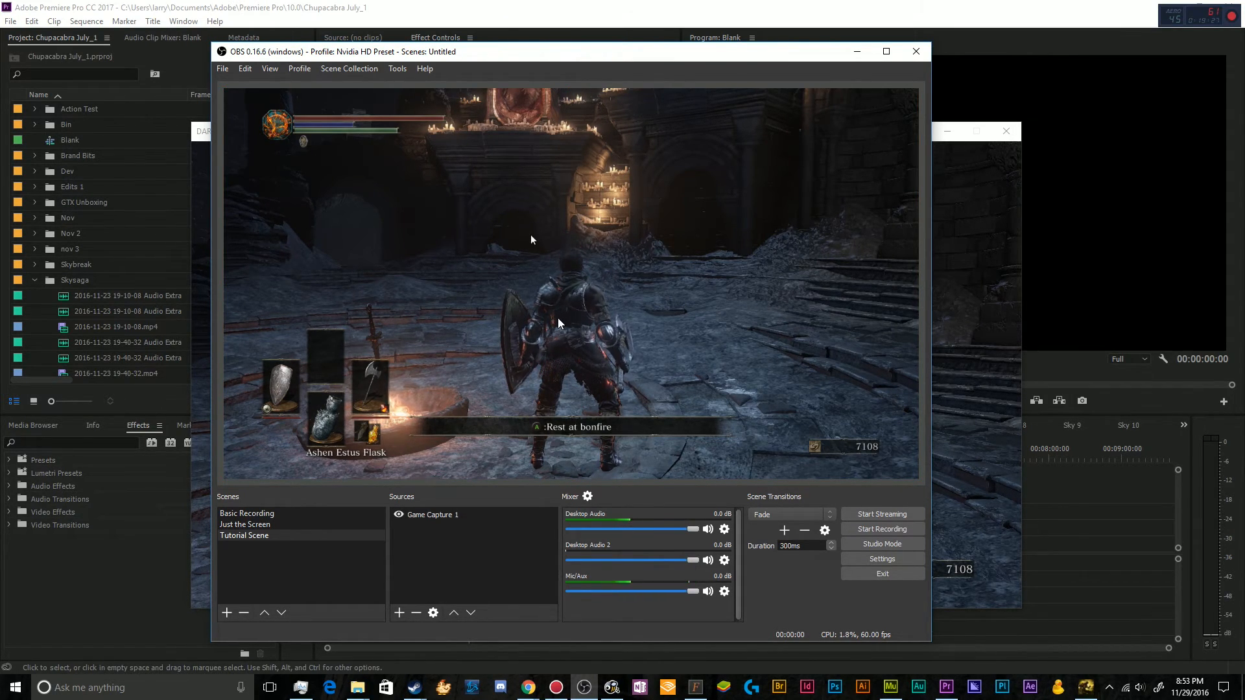
{"action": "key", "text": "alt+Tab"}
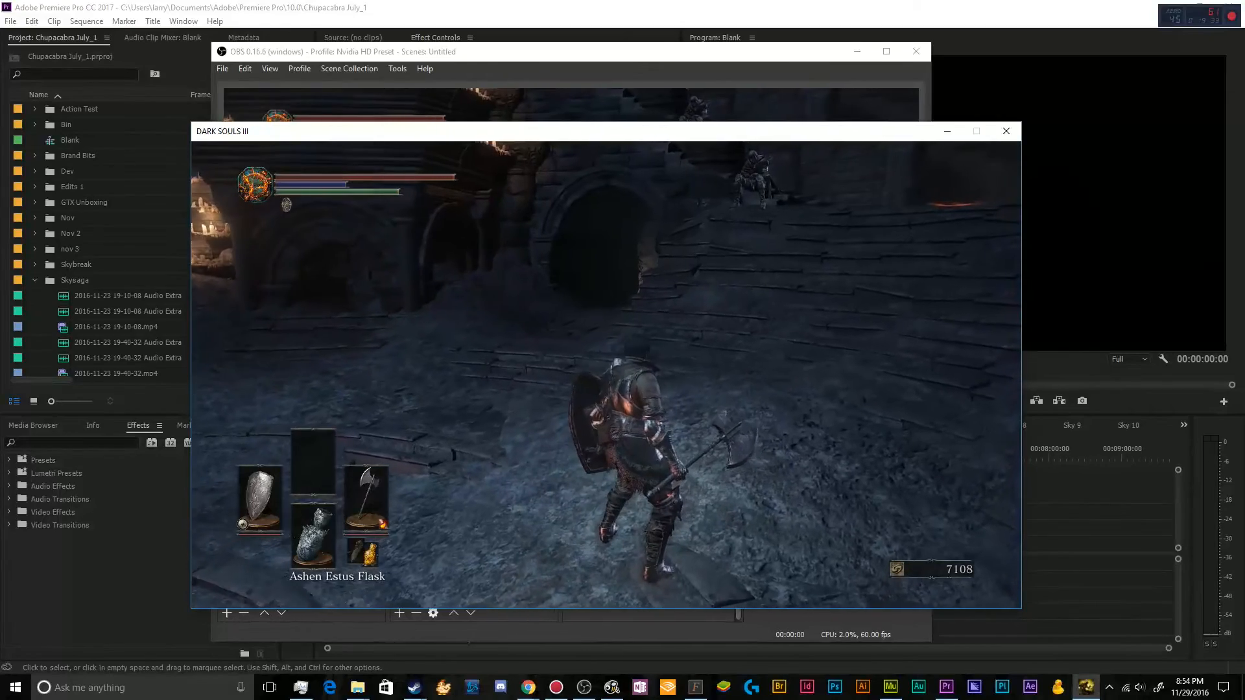
{"action": "key", "text": "alt+Tab"}
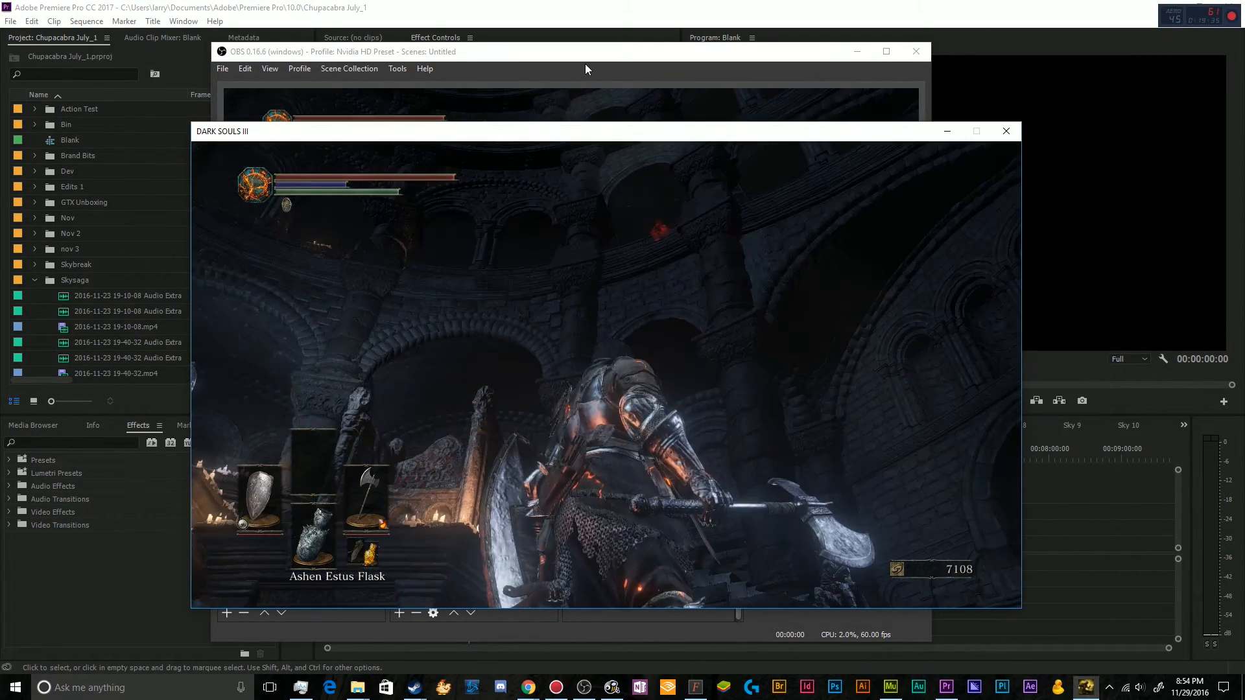
{"action": "left_click", "coordinate": [585, 63]}
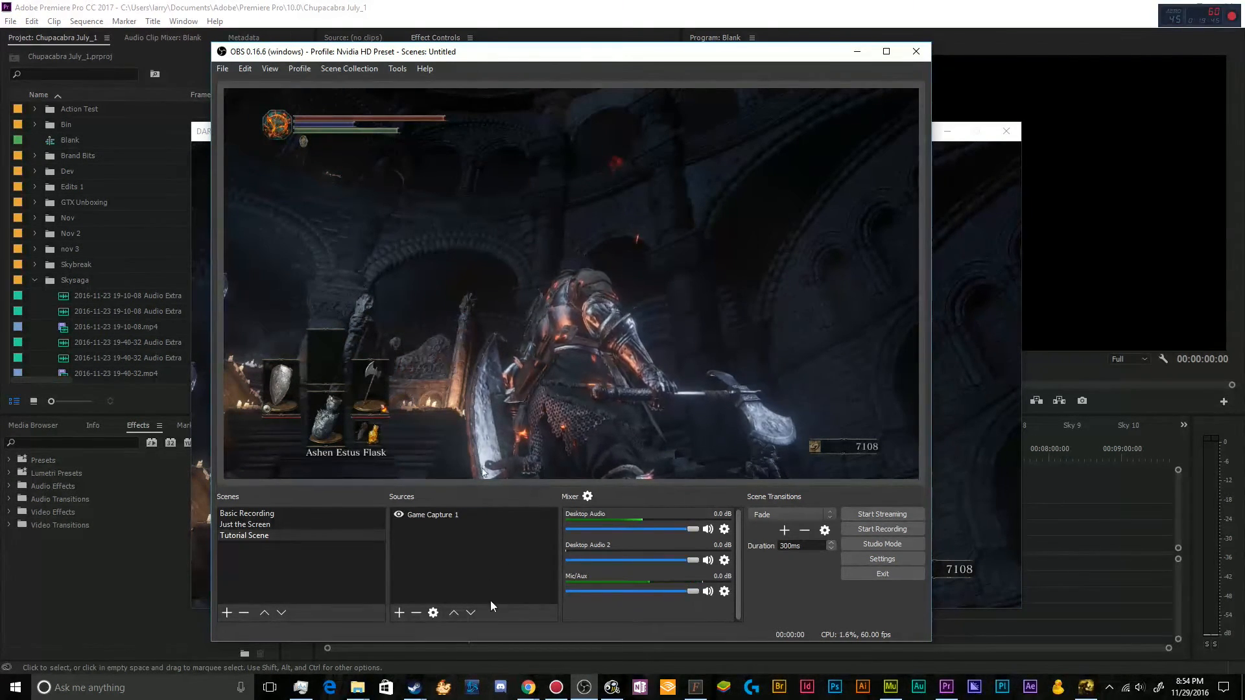
{"action": "left_click", "coordinate": [399, 612]}
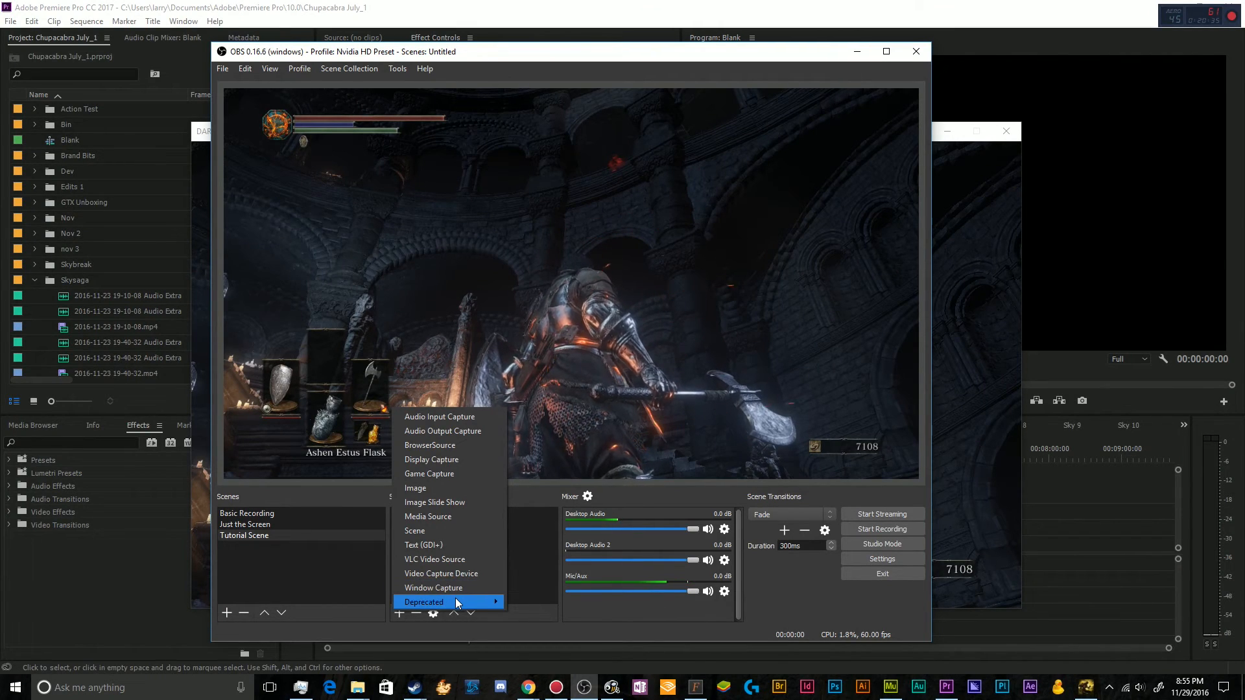
{"action": "mouse_move", "coordinate": [473, 602]}
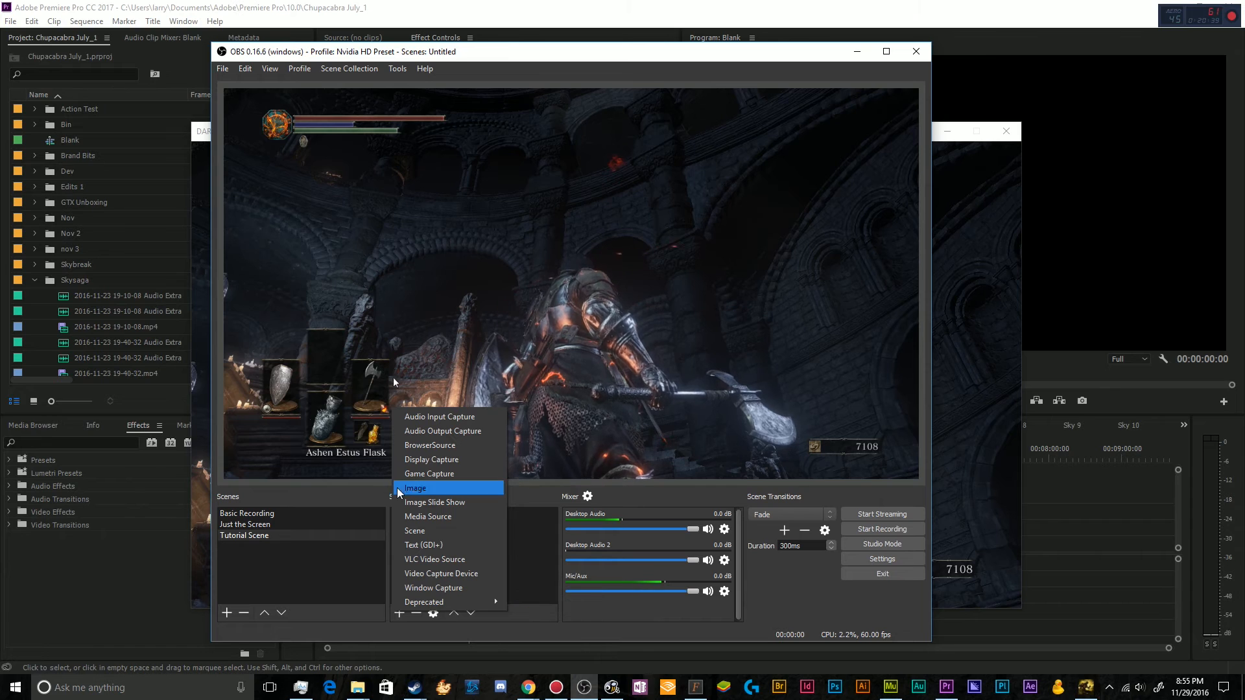
{"action": "left_click", "coordinate": [339, 613]}
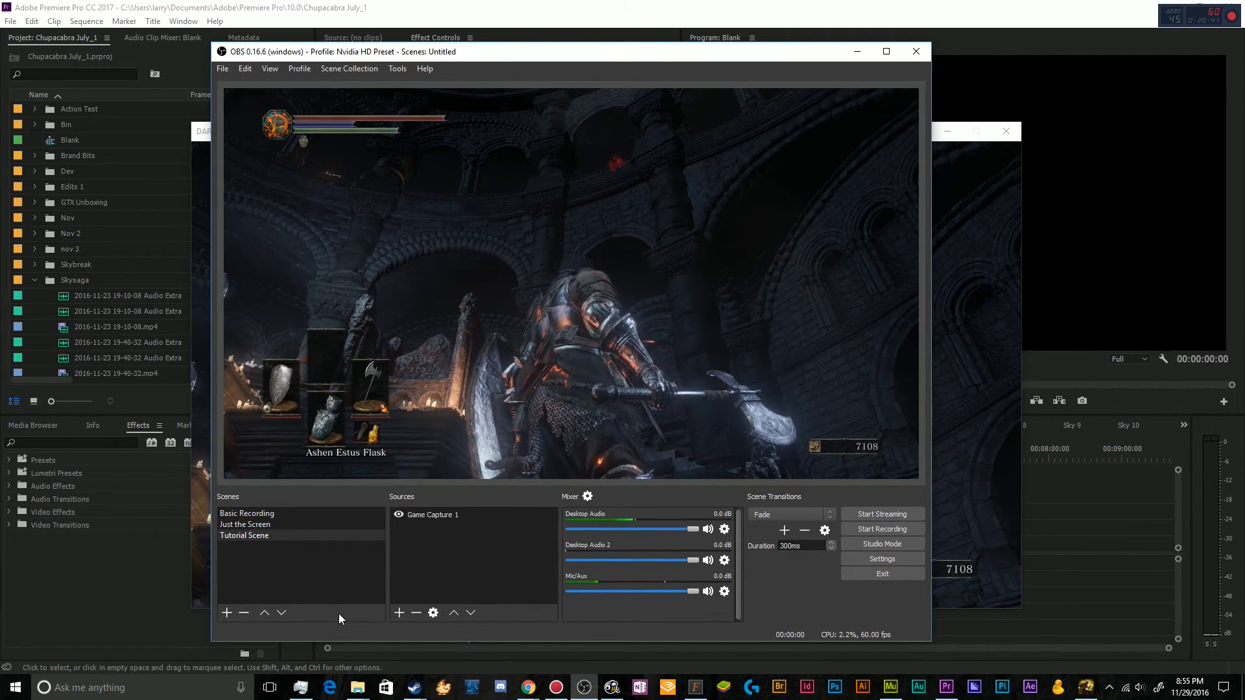
Step: Add a new Video Capture Device source to the Tutorial Scene, using the Logitech HD Pro Webcam C920
{"action": "left_click", "coordinate": [400, 612]}
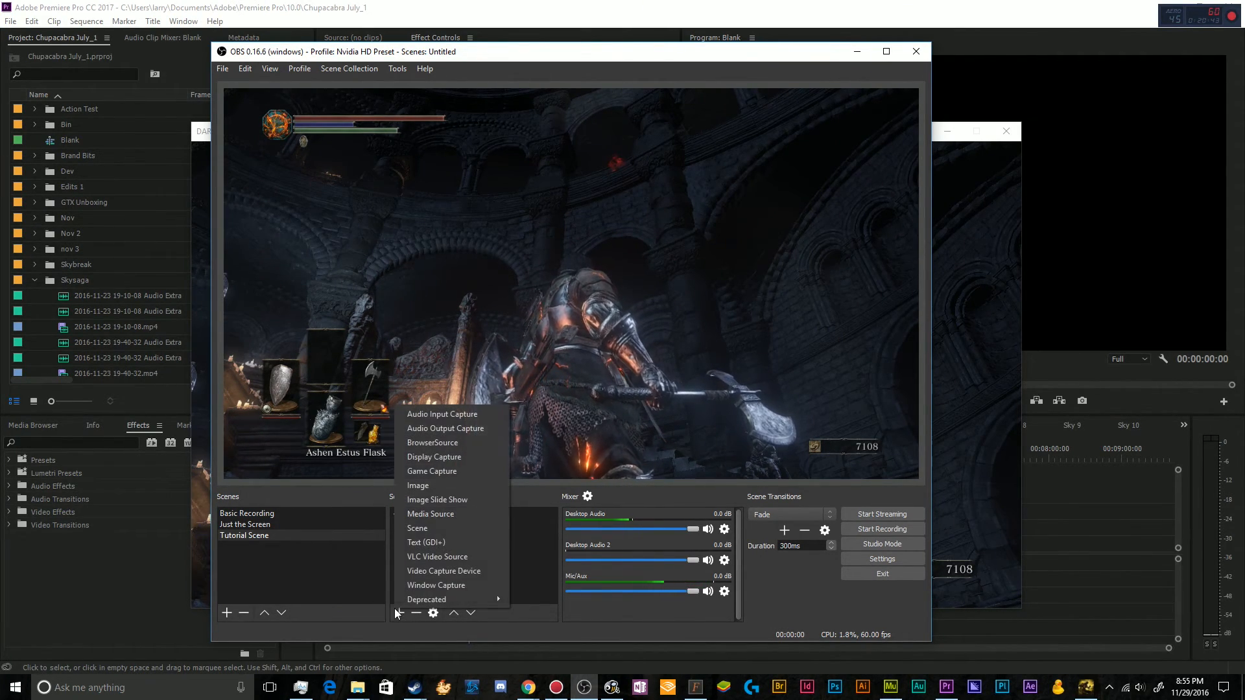
{"action": "left_click", "coordinate": [423, 572]}
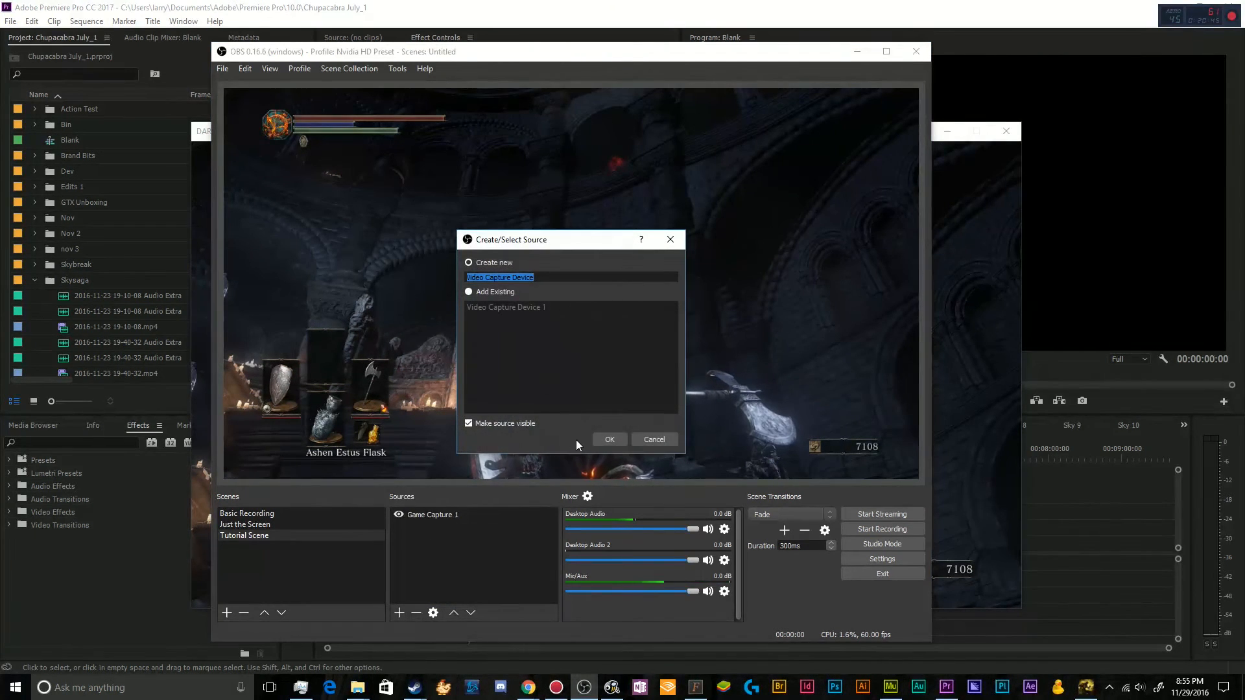
{"action": "left_click", "coordinate": [609, 439]}
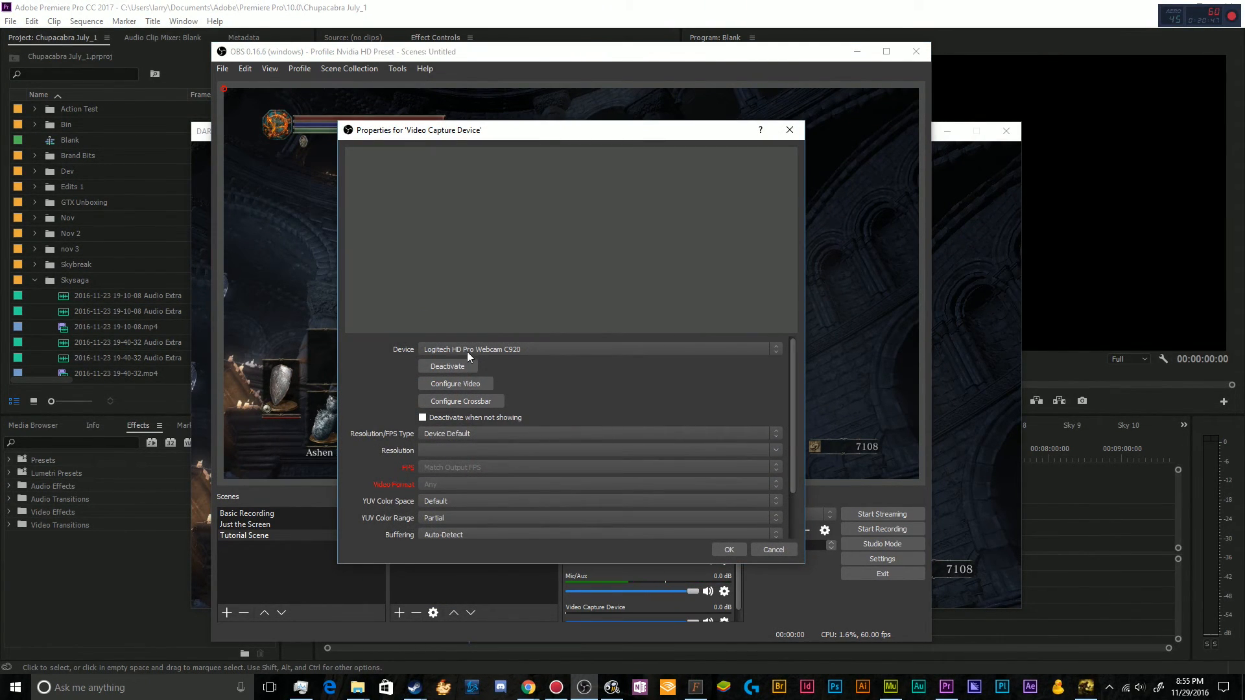
{"action": "left_click", "coordinate": [734, 549]}
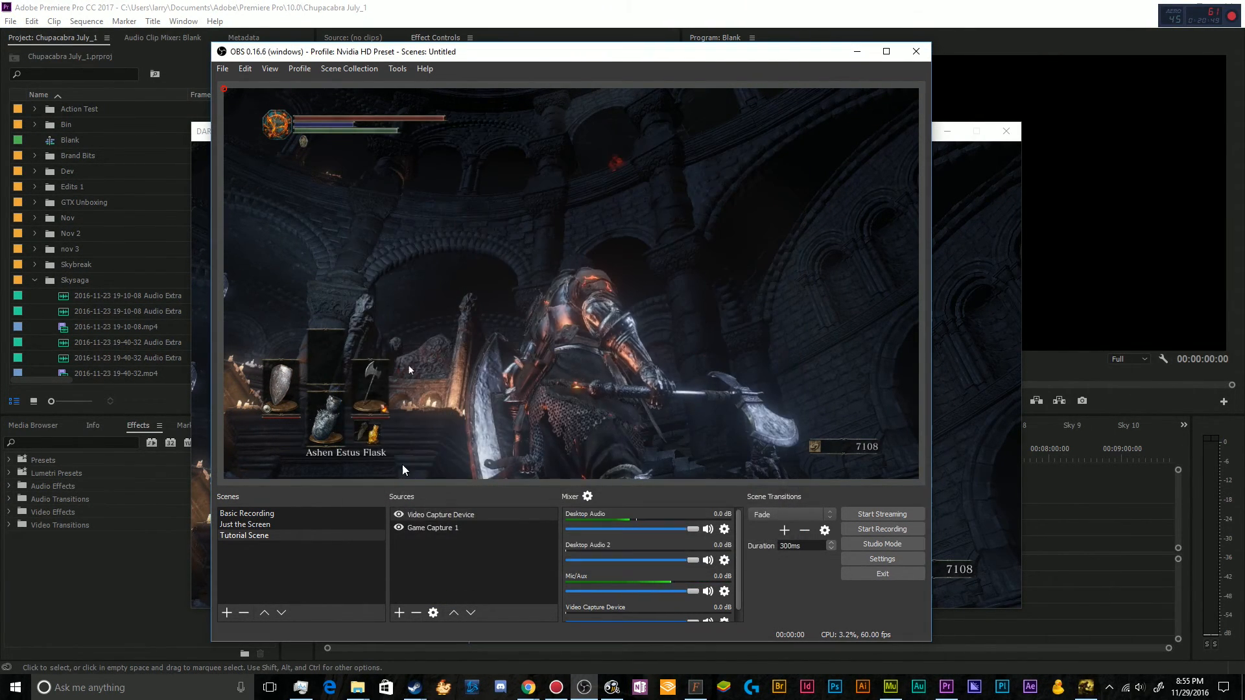
Step: Review the Video Capture Device's properties without changing them, and remove that source from the Tutorial Scene
{"action": "double_click", "coordinate": [426, 515]}
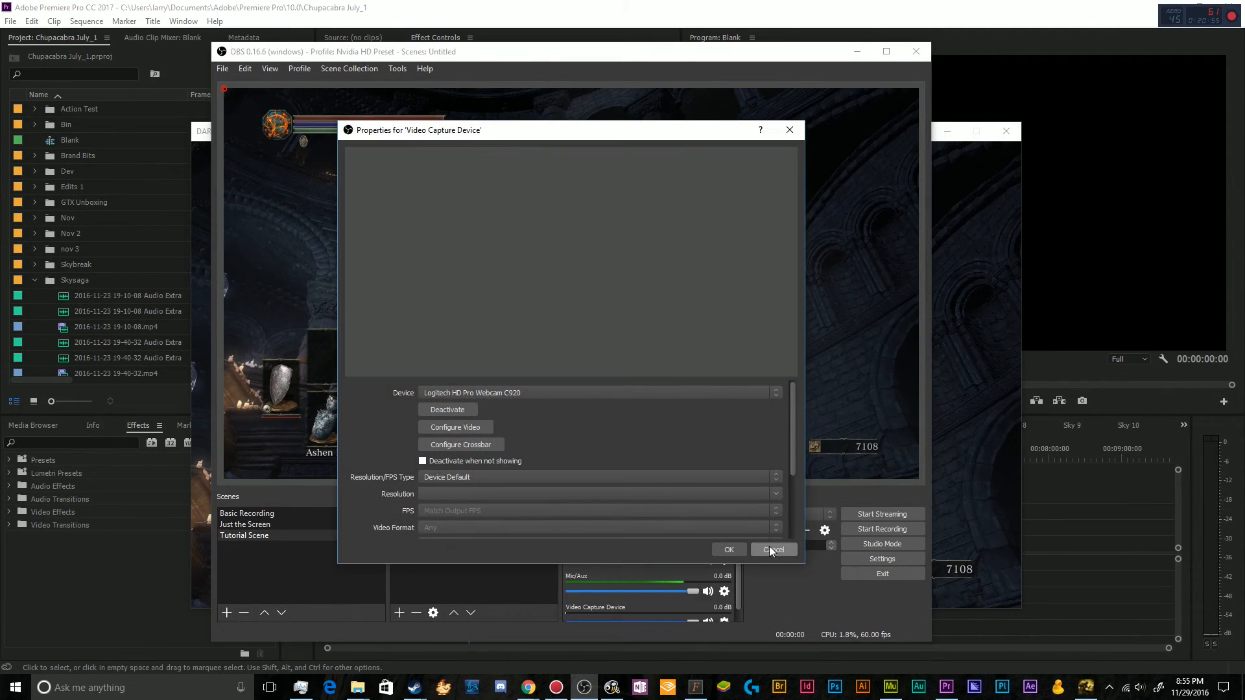
{"action": "left_click", "coordinate": [771, 544]}
{"action": "left_click", "coordinate": [415, 613]}
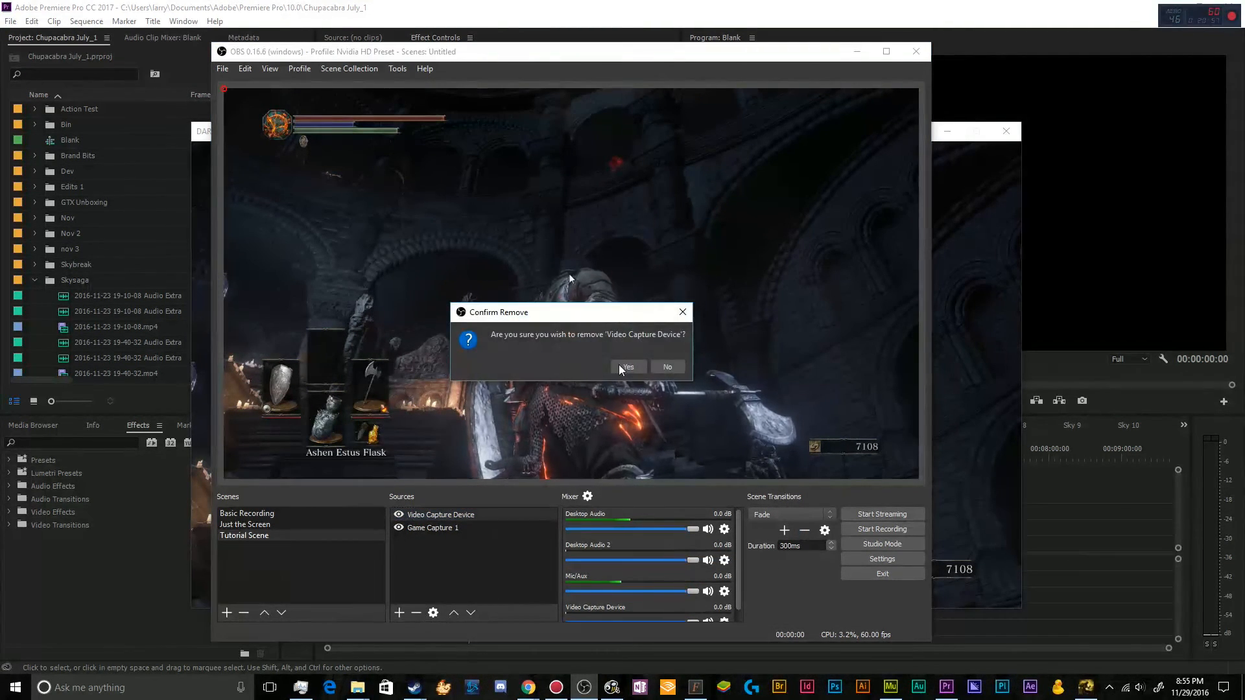
{"action": "left_click", "coordinate": [709, 353]}
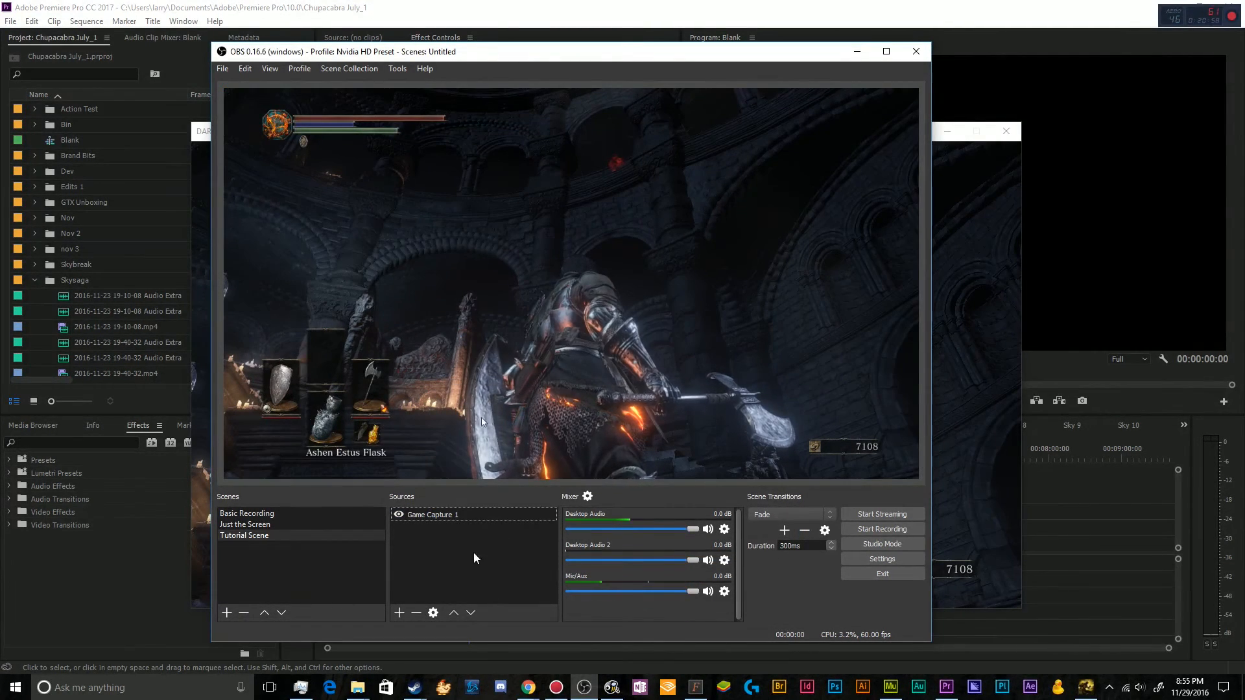
Step: Record a short test of the Tutorial Scene while playing in the DARK SOULS III window, and stop the recording
{"action": "left_click", "coordinate": [898, 531]}
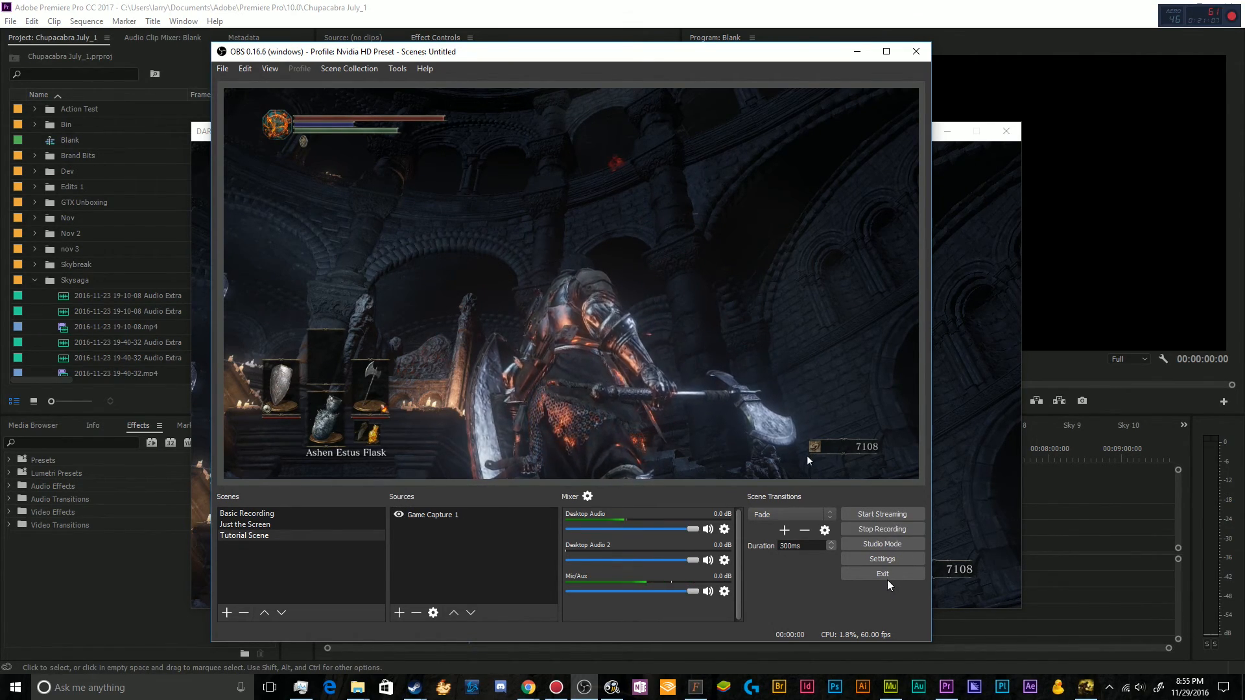
{"action": "left_click", "coordinate": [943, 501]}
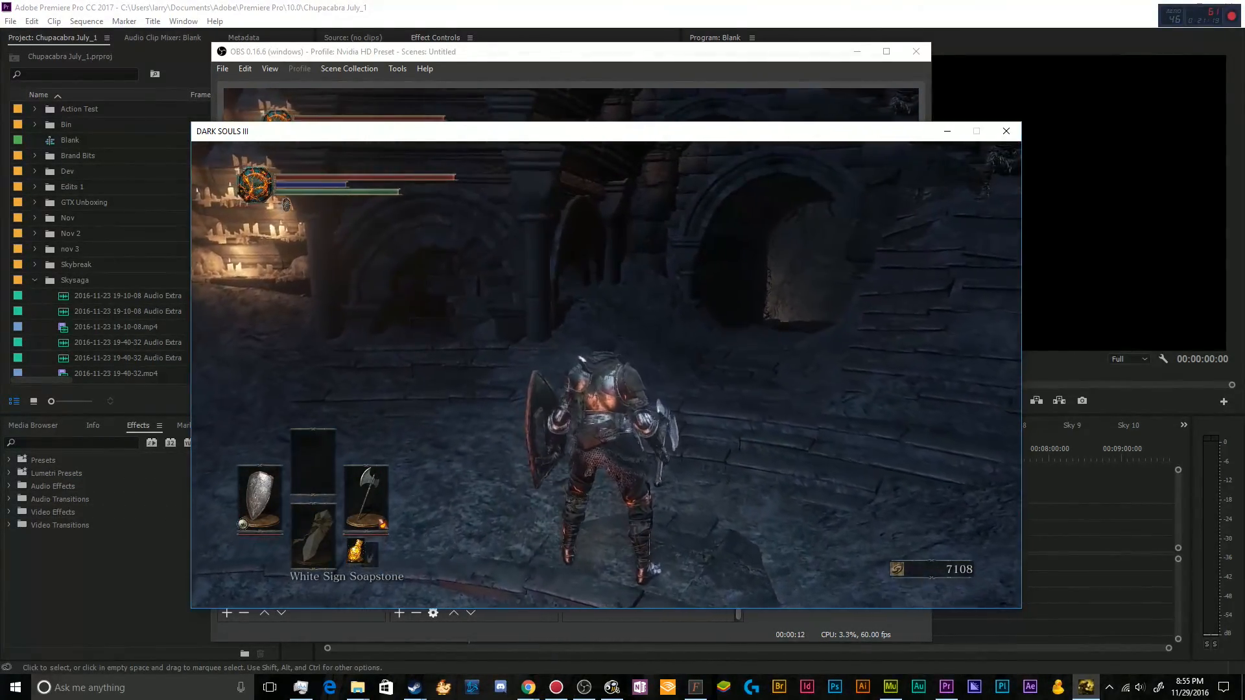
{"action": "key", "text": "alt+Tab"}
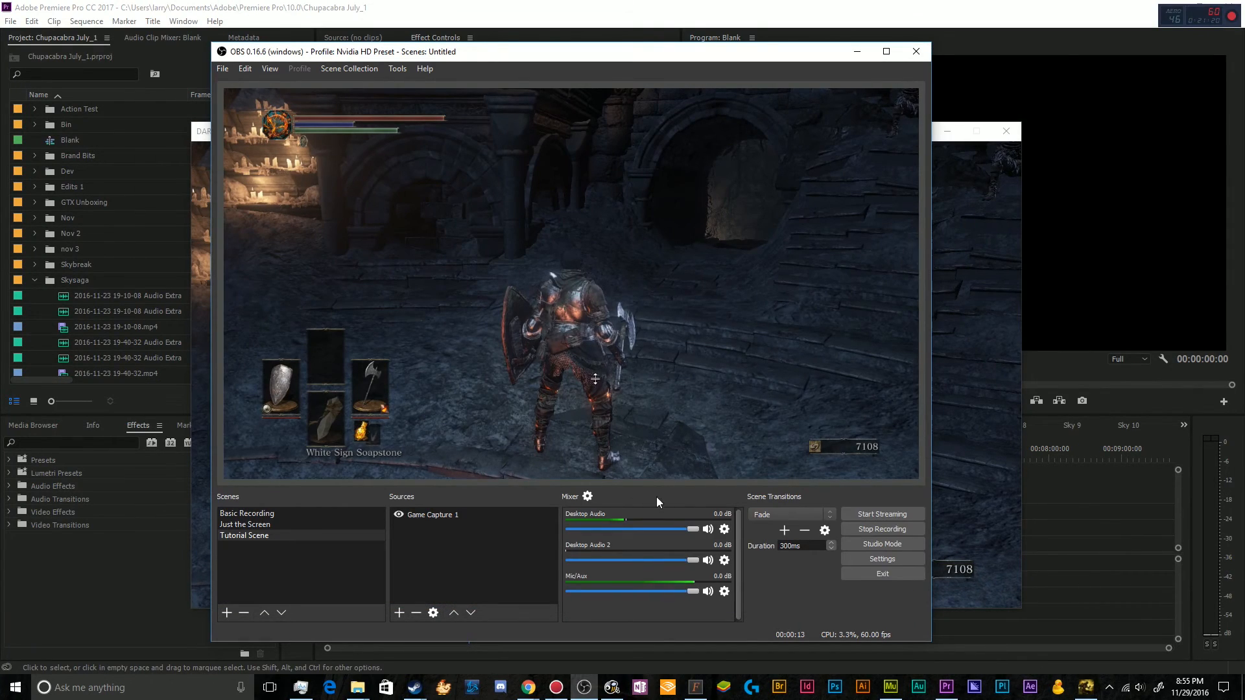
{"action": "left_click", "coordinate": [881, 530]}
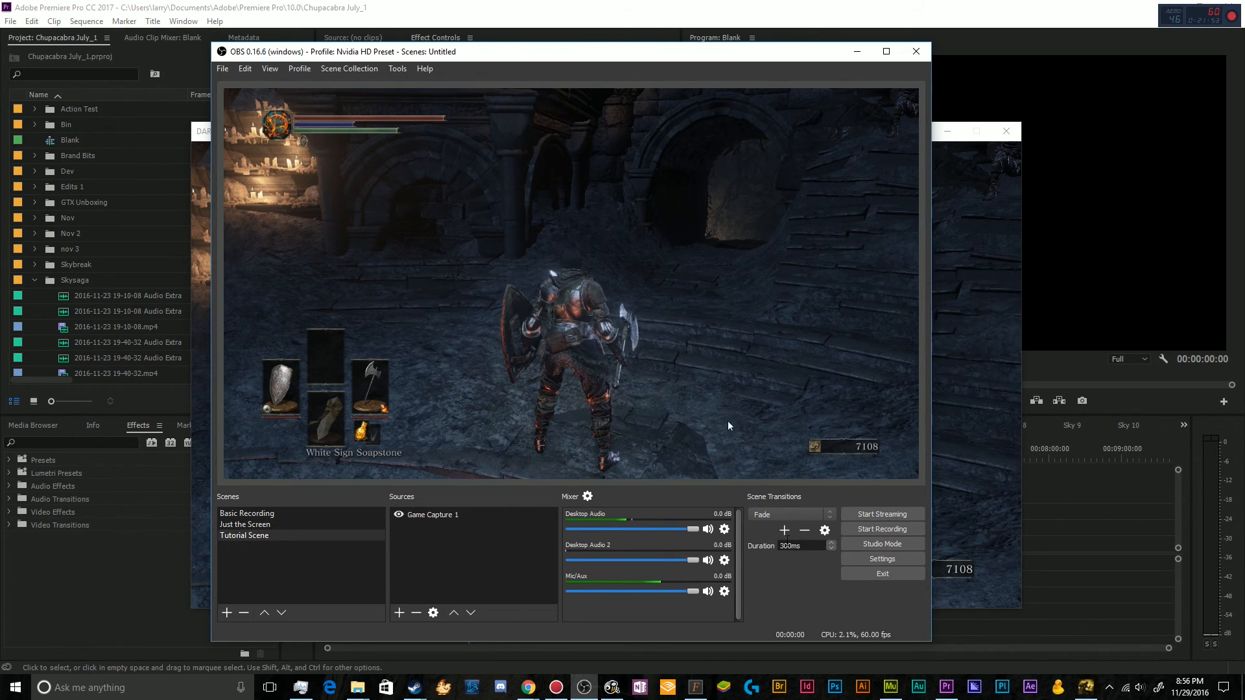
{"action": "left_click", "coordinate": [781, 514]}
{"action": "left_click", "coordinate": [778, 524]}
{"action": "left_click", "coordinate": [779, 516]}
{"action": "left_click", "coordinate": [771, 534]}
Step: Hide the Game Capture 1 source and minimize the DARK SOULS III window, returning to OBS
{"action": "left_click", "coordinate": [399, 514]}
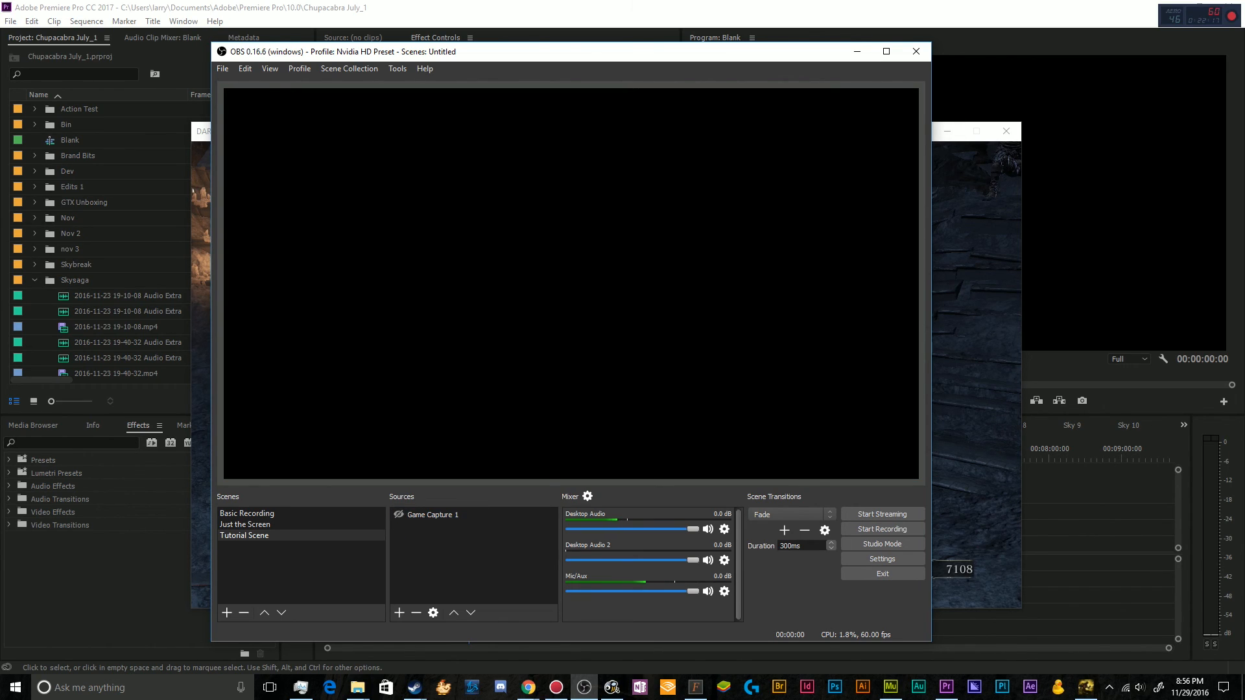
{"action": "left_click", "coordinate": [945, 130]}
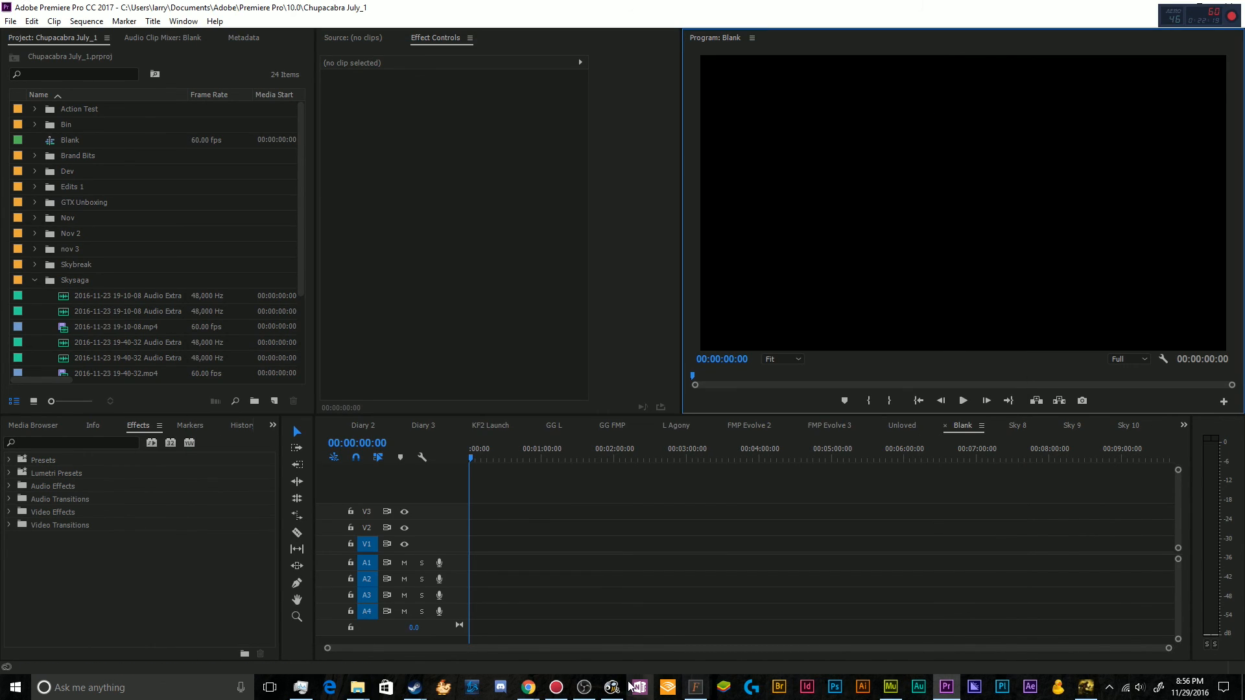
{"action": "left_click", "coordinate": [584, 687]}
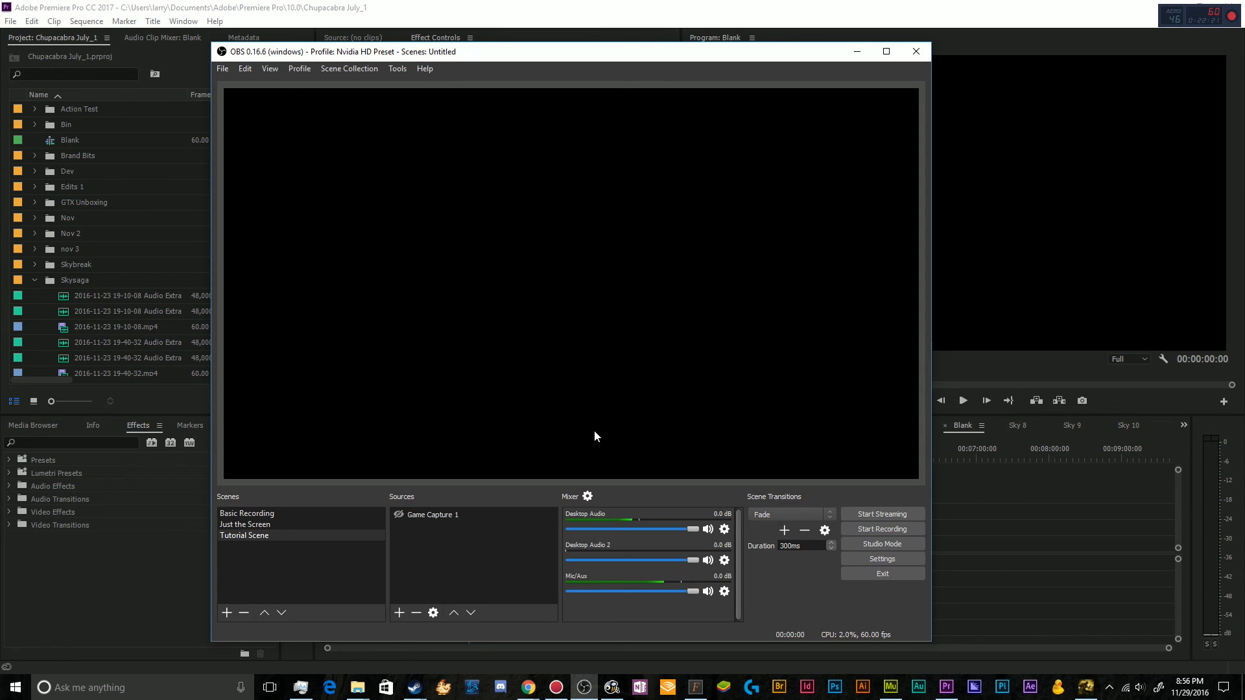